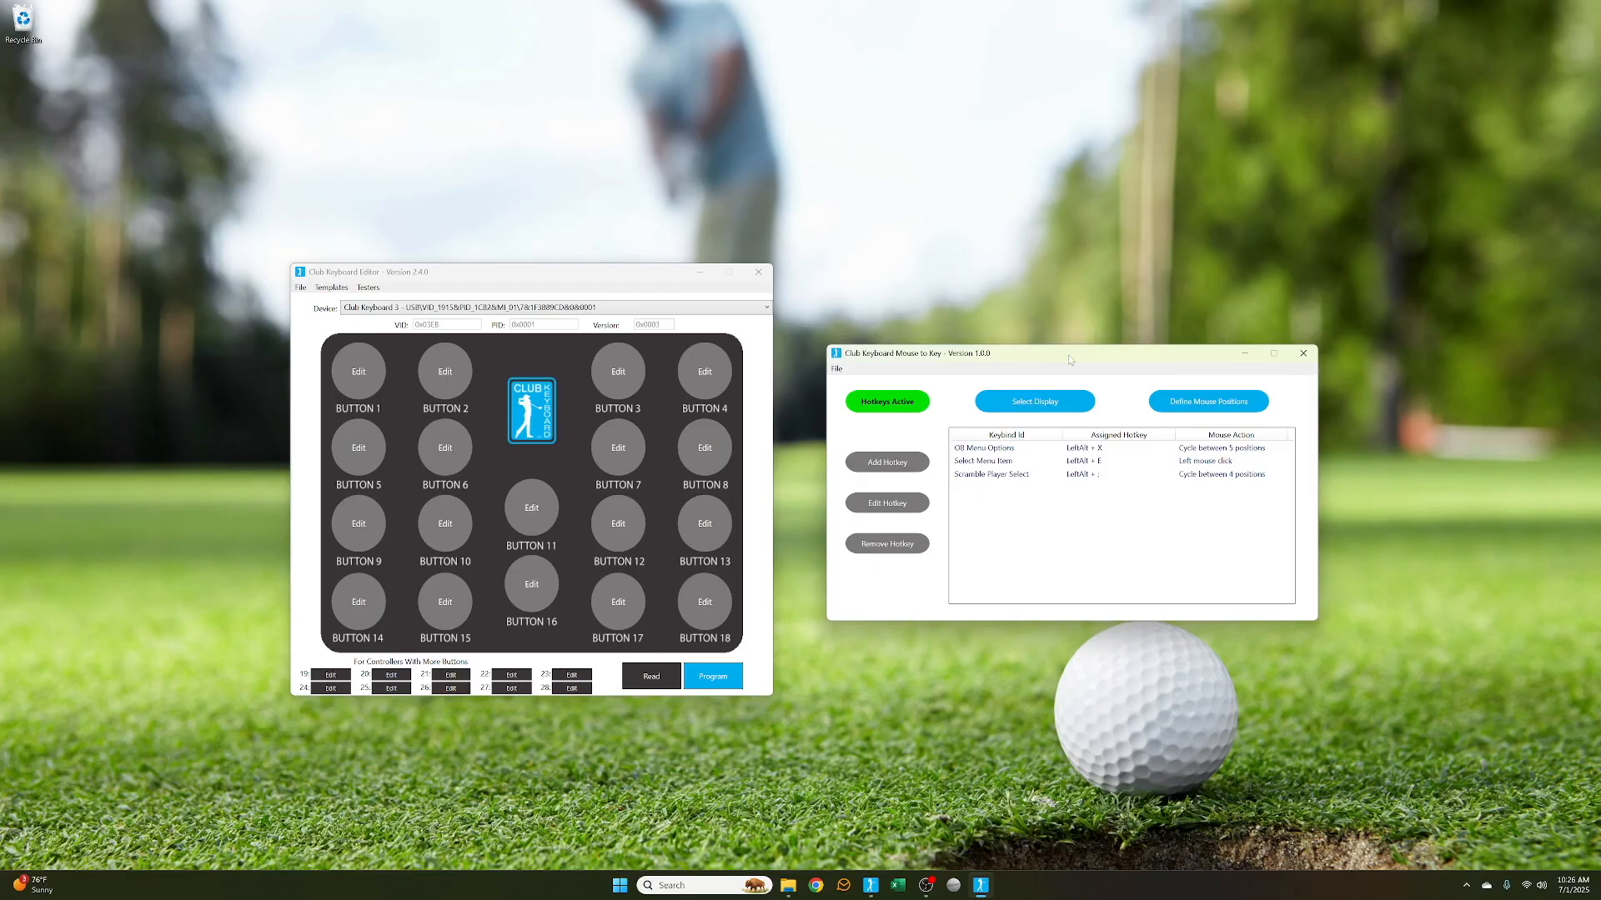
pyautogui.moveTo(1068, 355); pyautogui.dragTo(1067, 355)
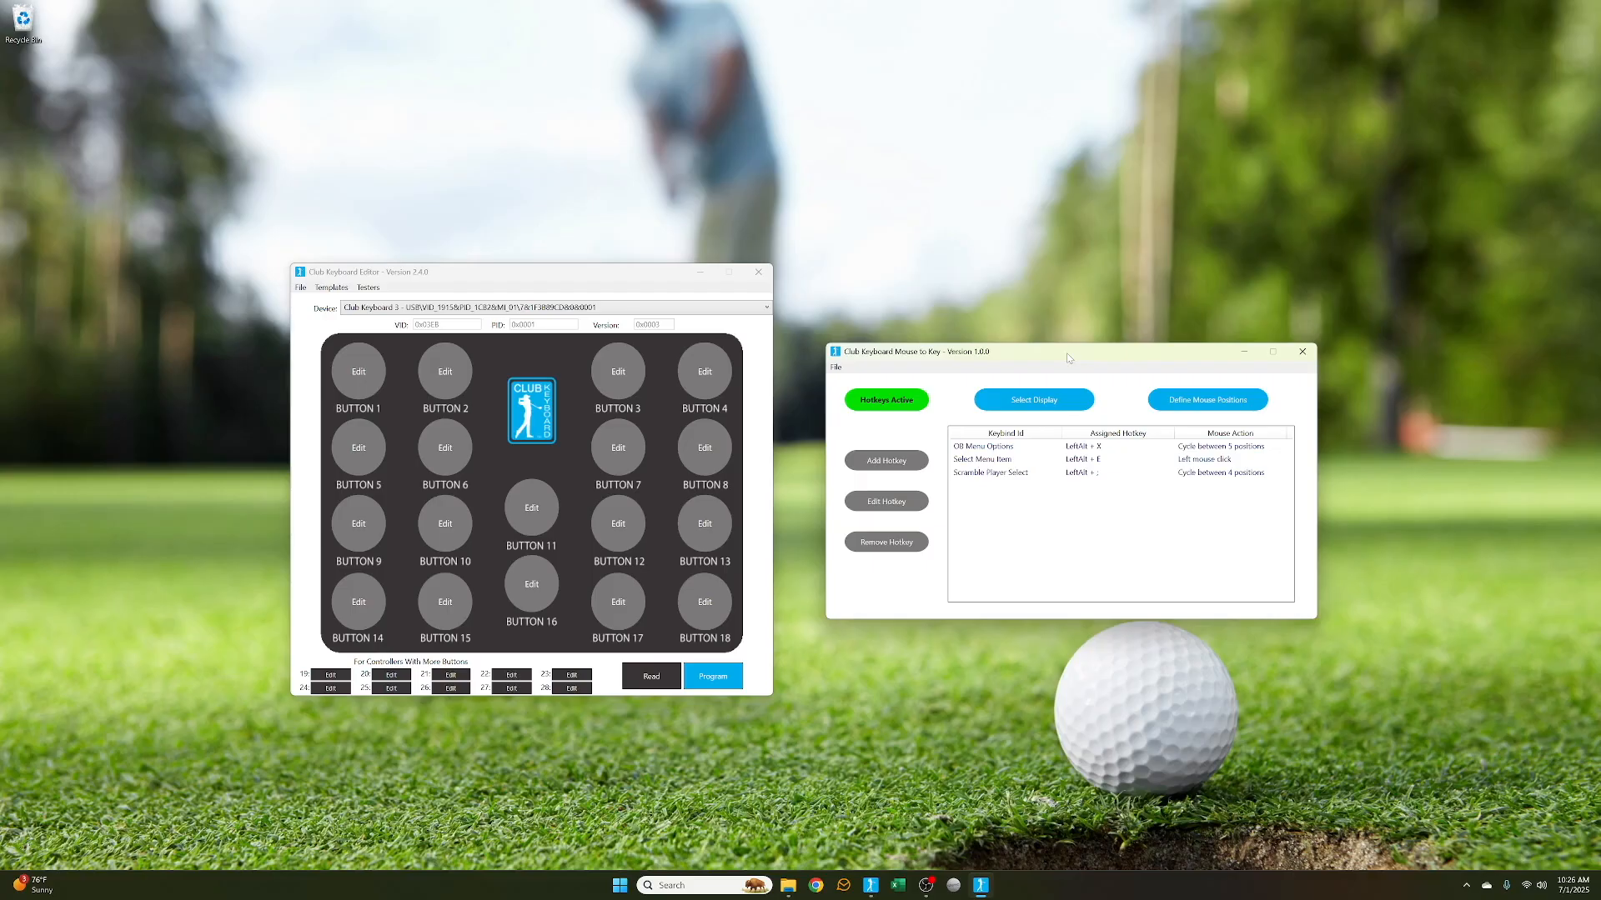
pyautogui.moveTo(1068, 357); pyautogui.dragTo(1064, 370)
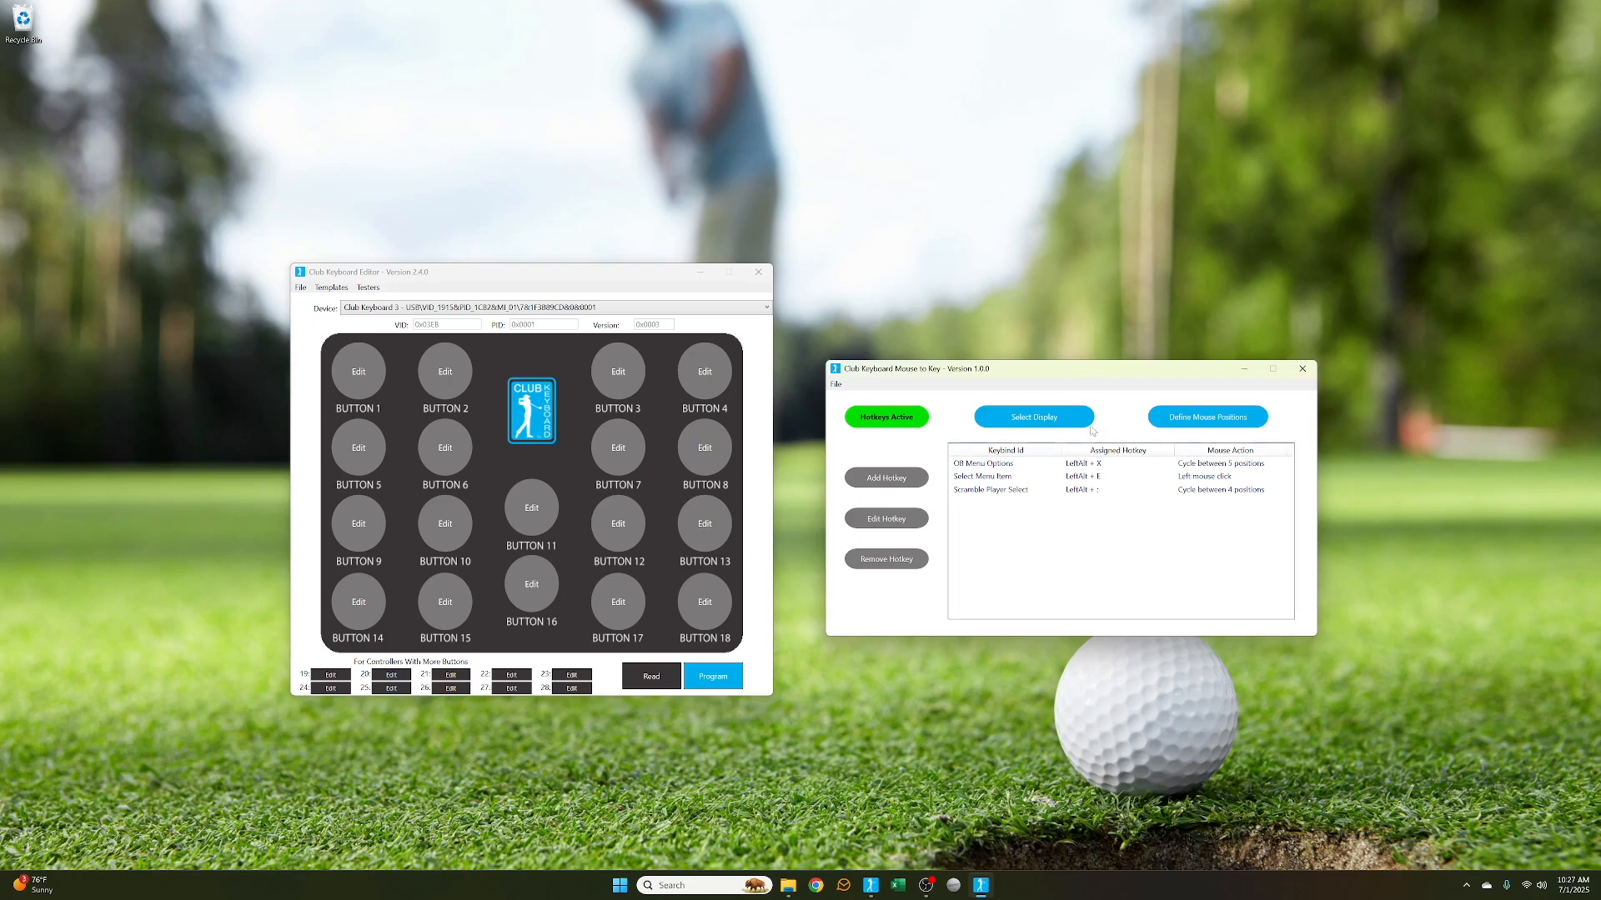
pyautogui.moveTo(1097, 372); pyautogui.dragTo(1093, 363)
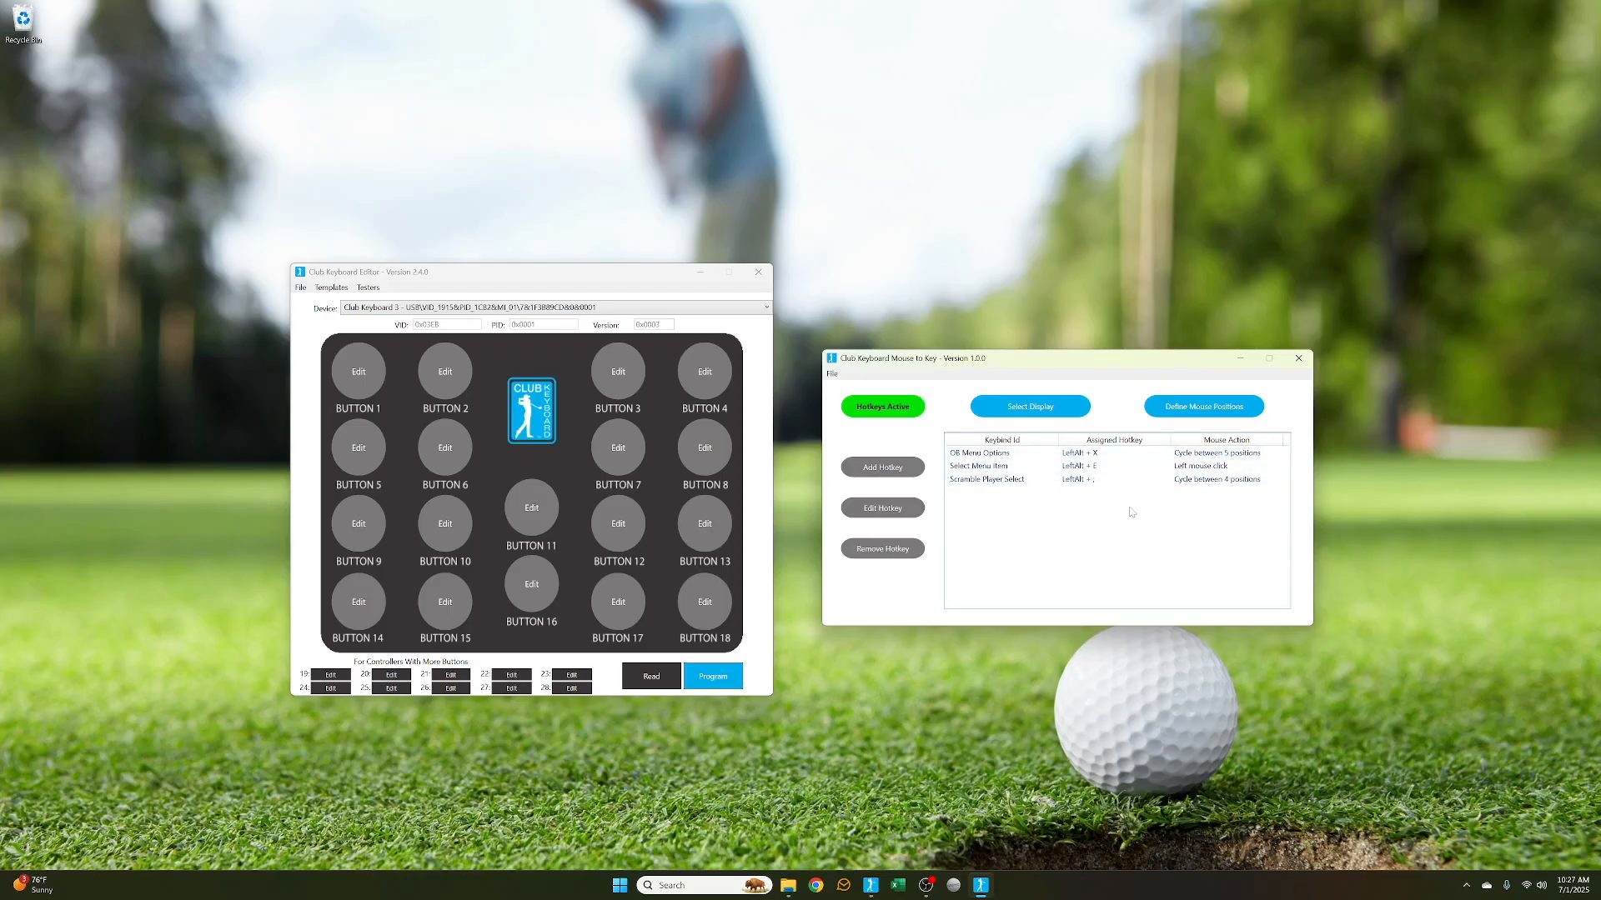
# Turn the hotkeys off and then back on
pyautogui.click(882, 412)
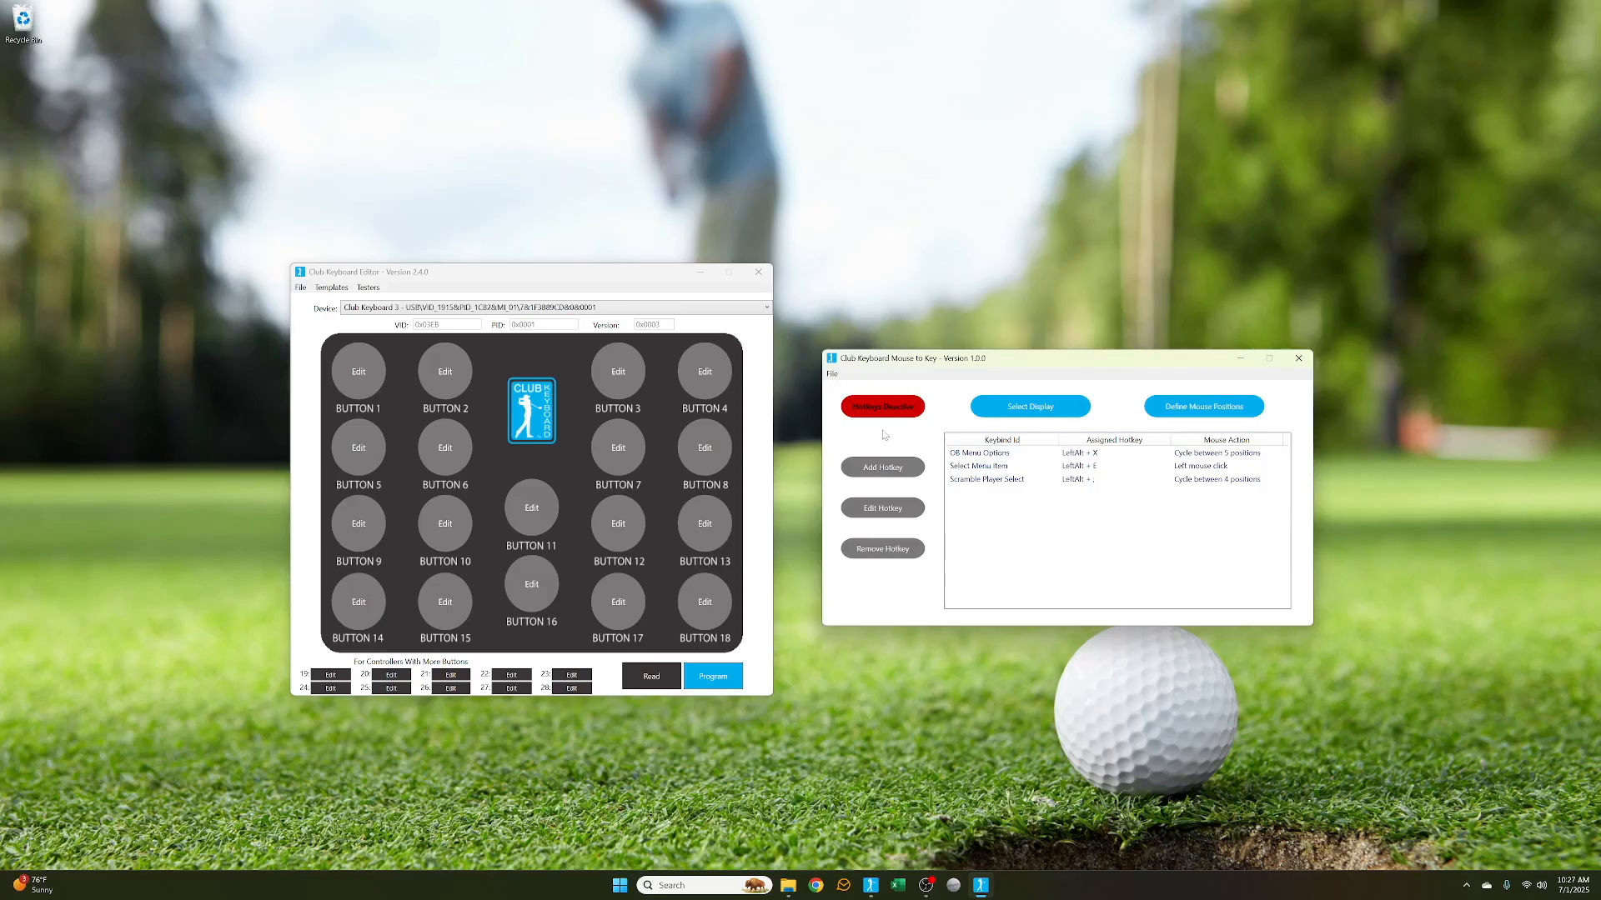
pyautogui.click(887, 413)
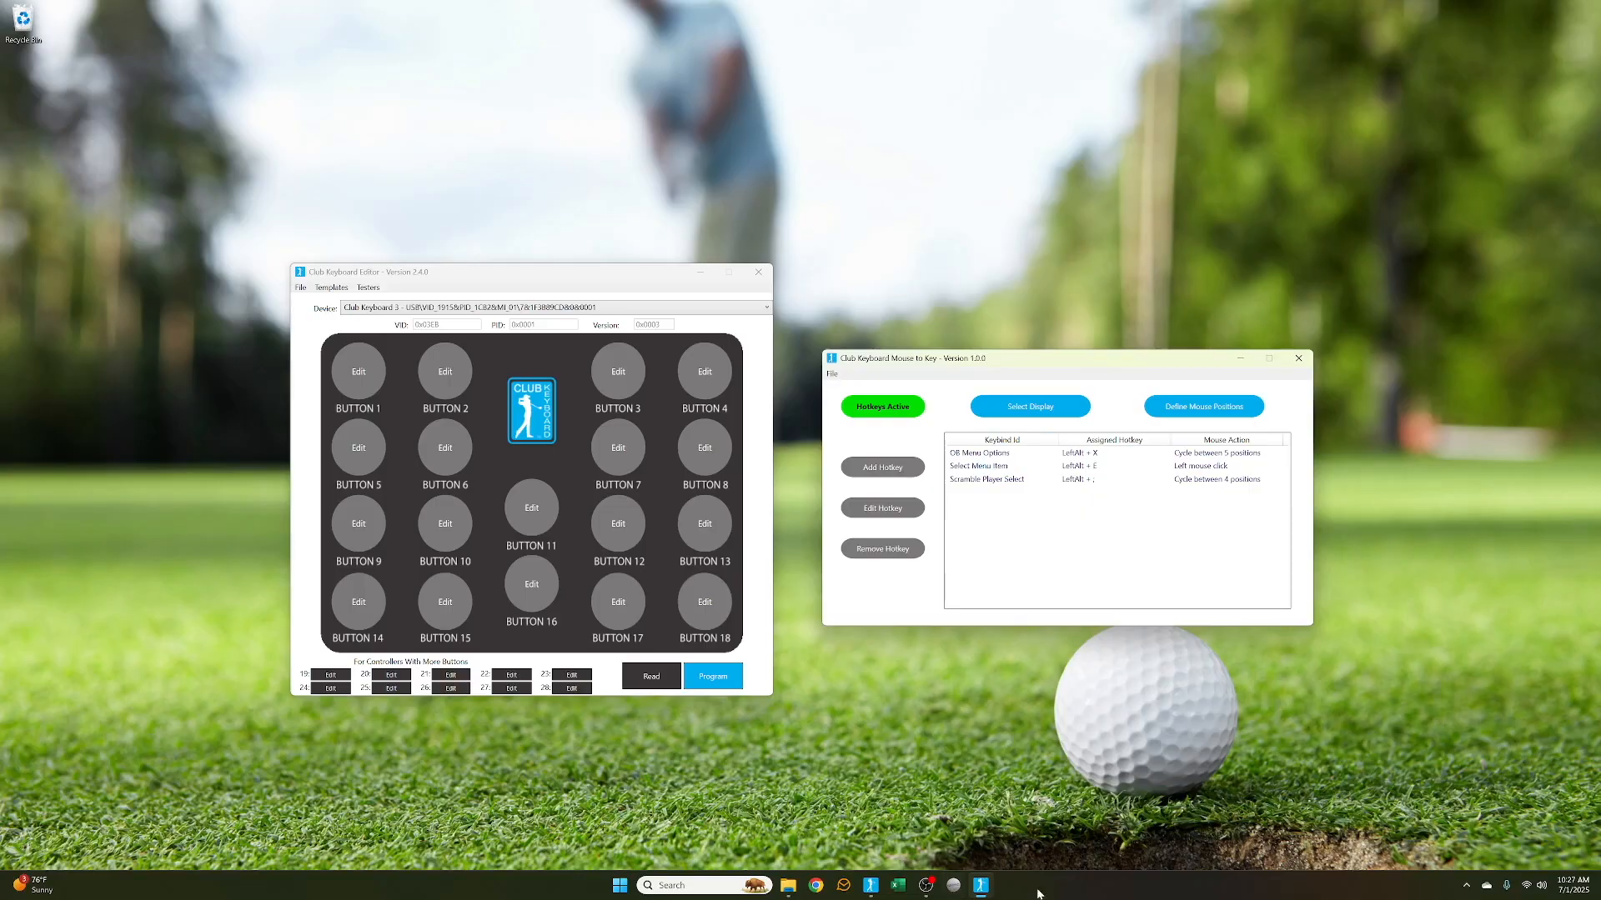
# Close the Mouse to Key window and reopen it from its system tray icon
pyautogui.click(1299, 360)
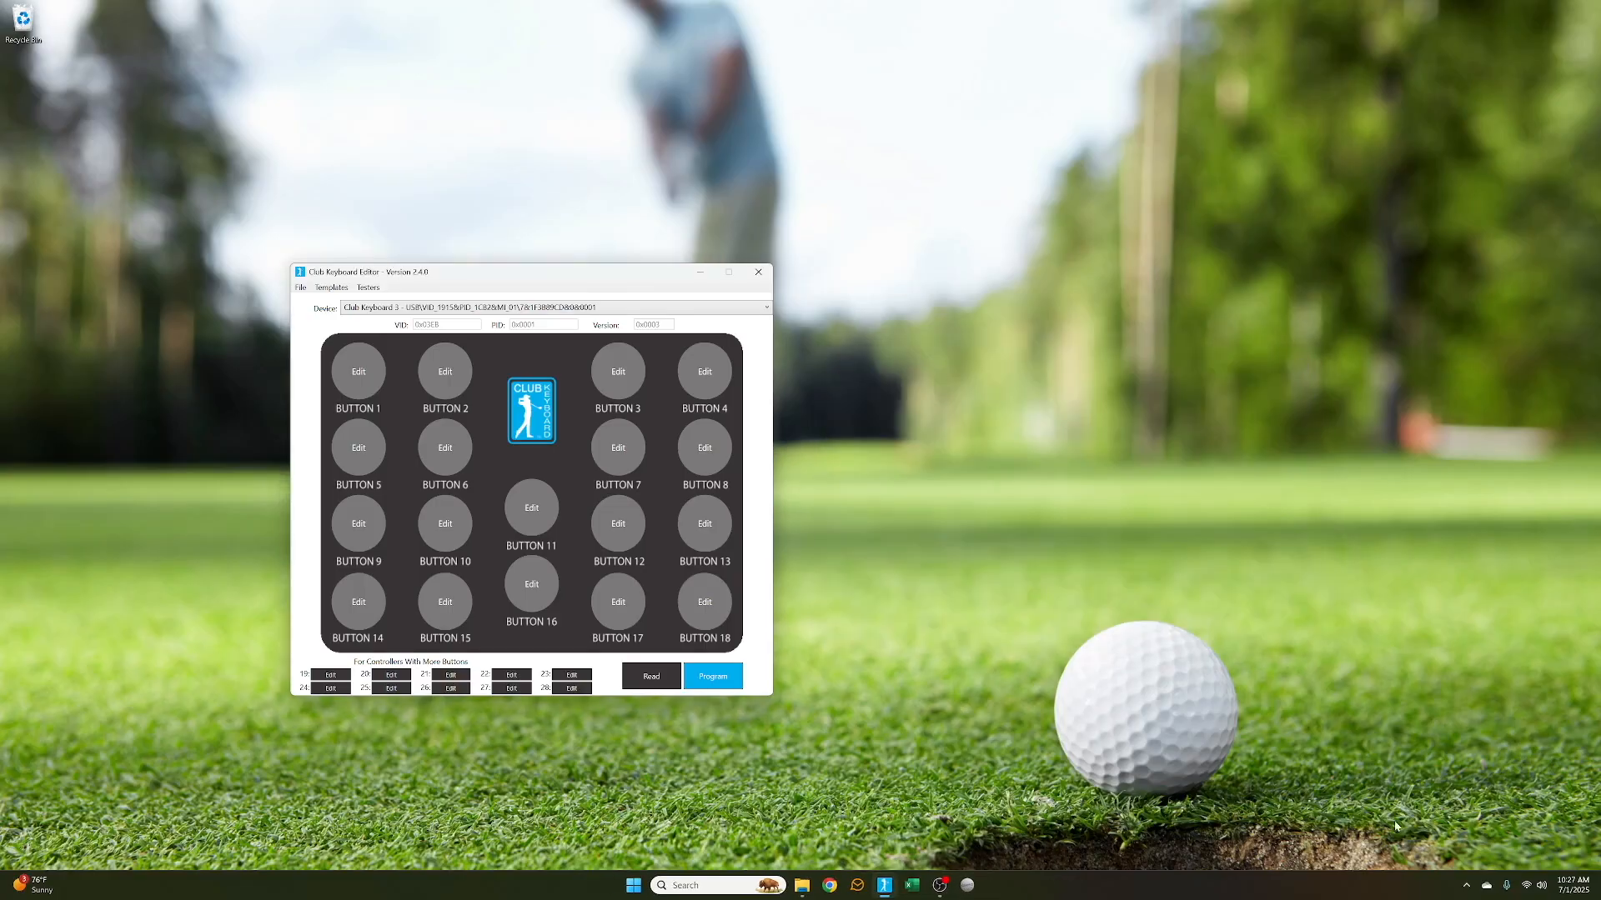
pyautogui.click(1461, 888)
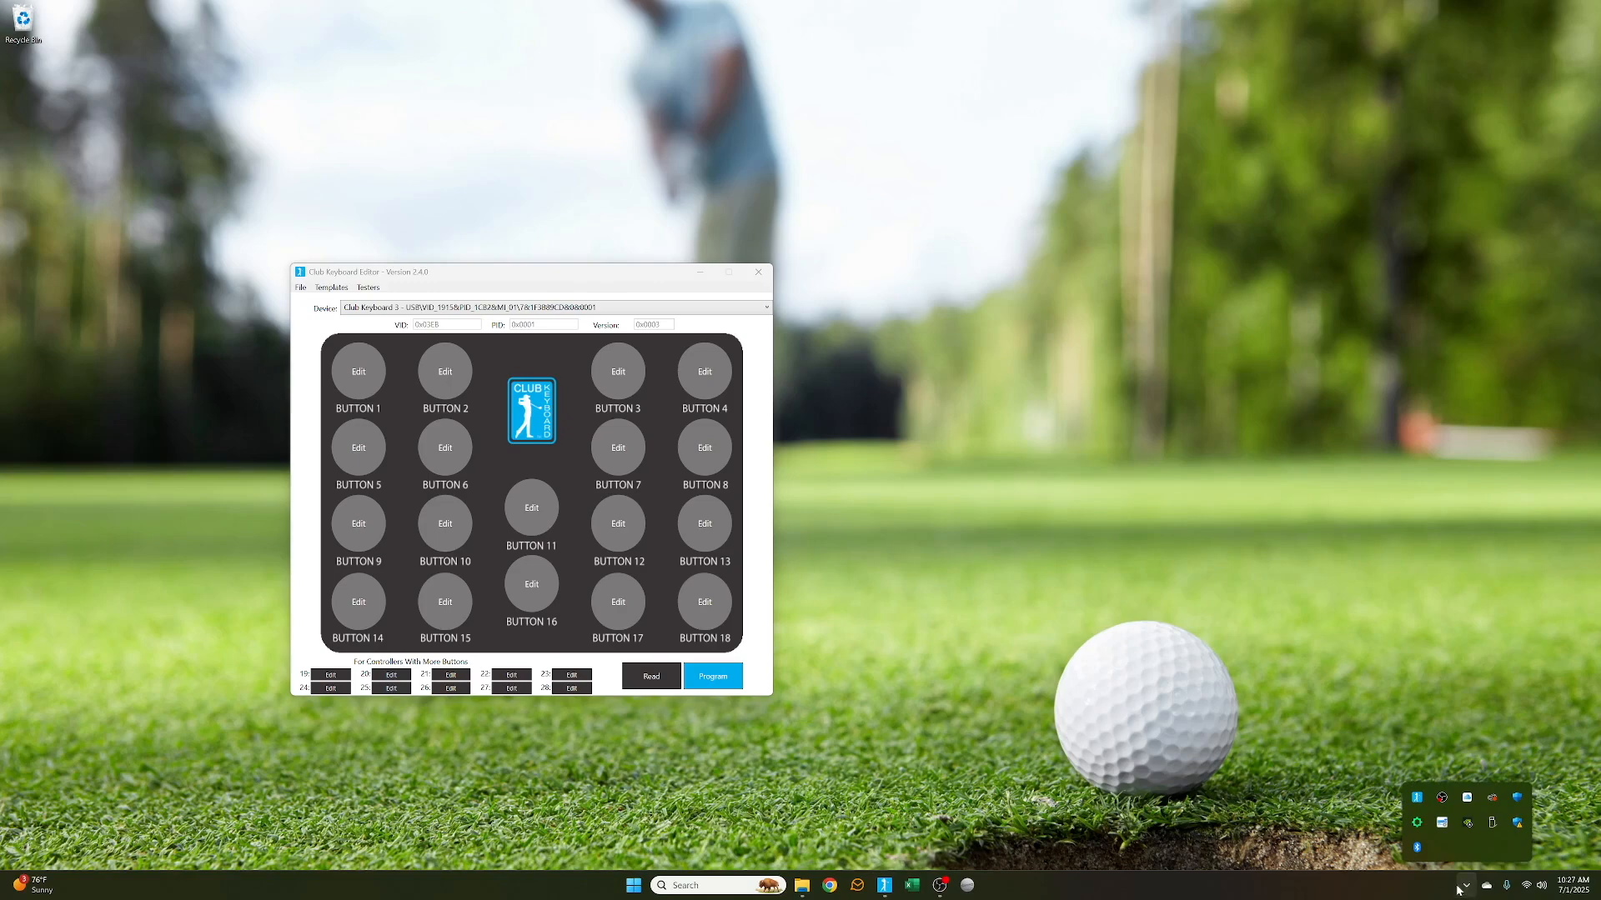
pyautogui.rightClick(1417, 799)
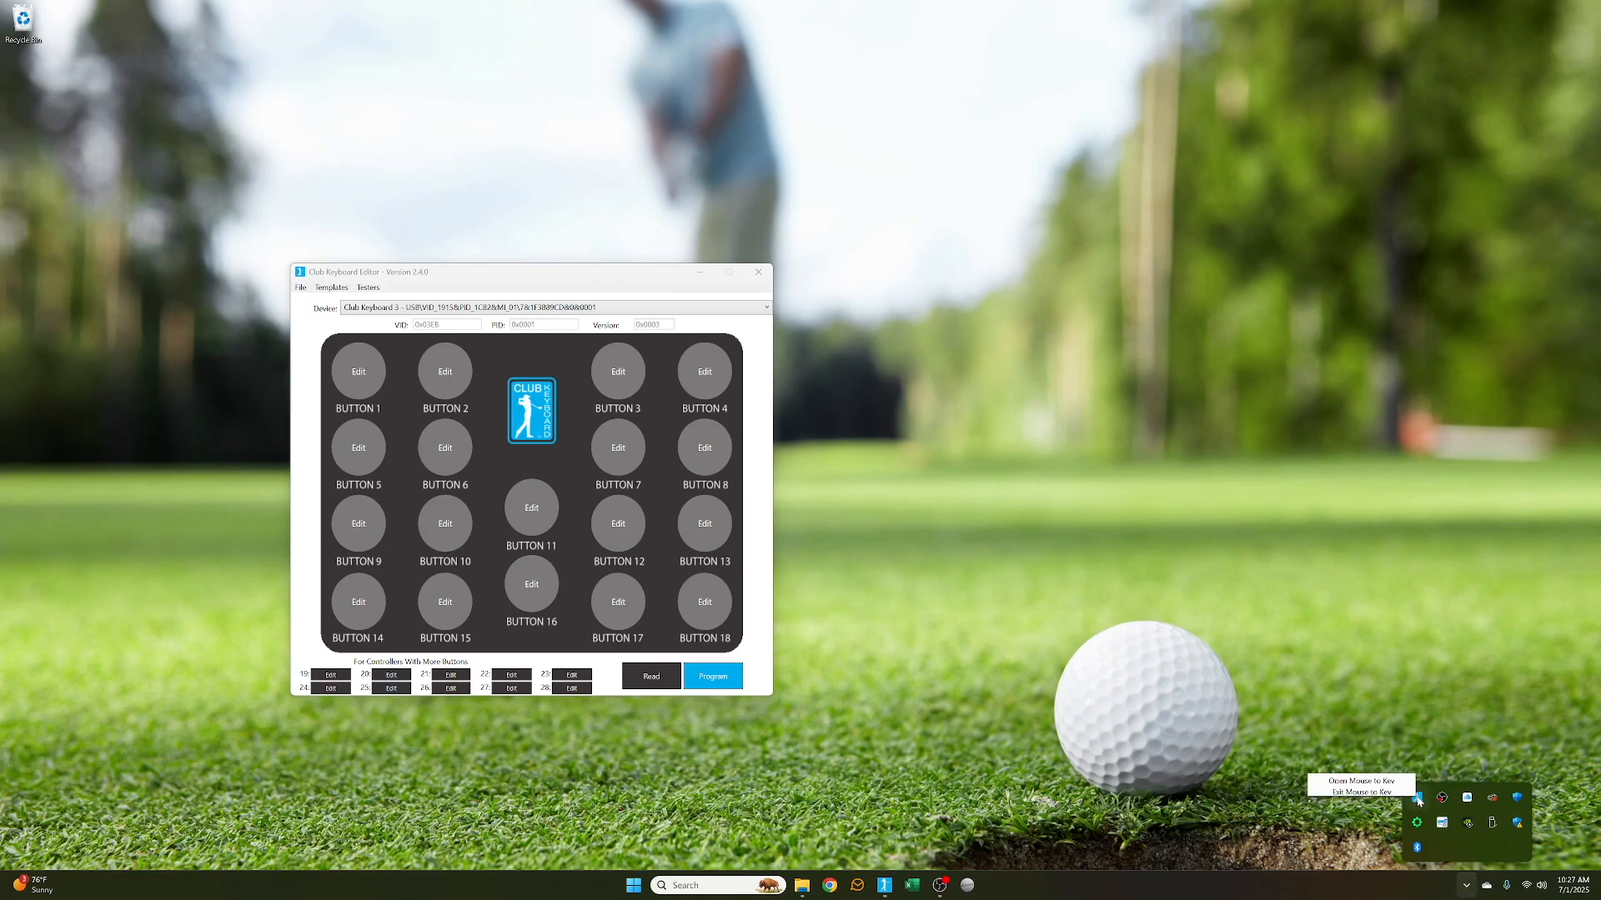
pyautogui.doubleClick(1419, 803)
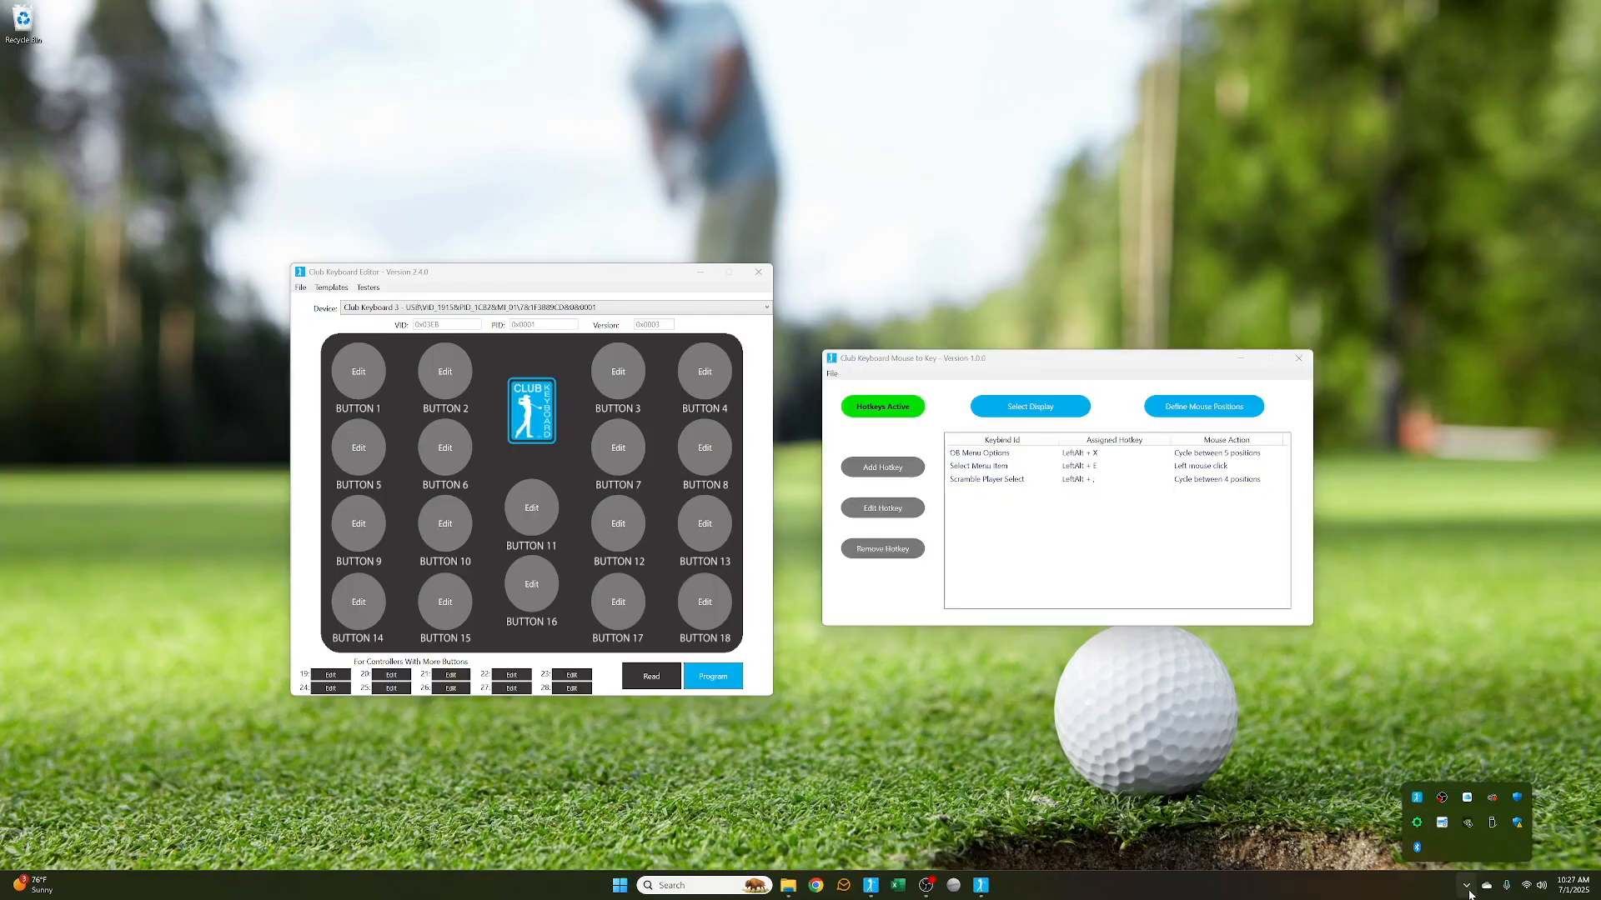
pyautogui.click(1467, 885)
# Open the mouse position definitions list and return to the hotkey list
pyautogui.moveTo(1078, 363); pyautogui.dragTo(1070, 359)
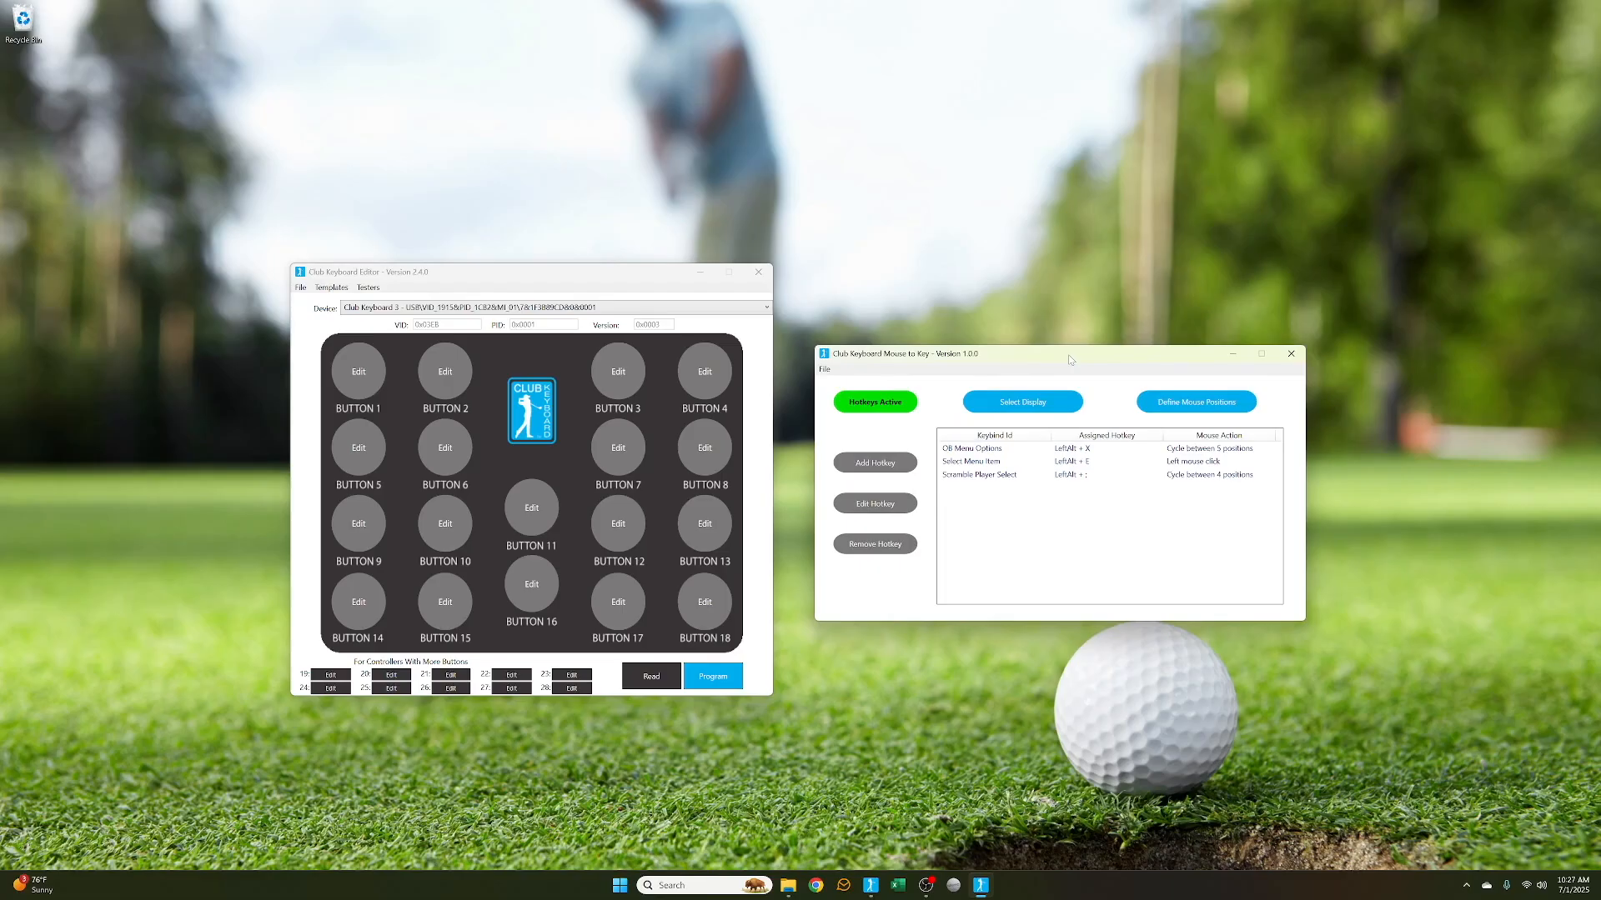
pyautogui.click(1198, 403)
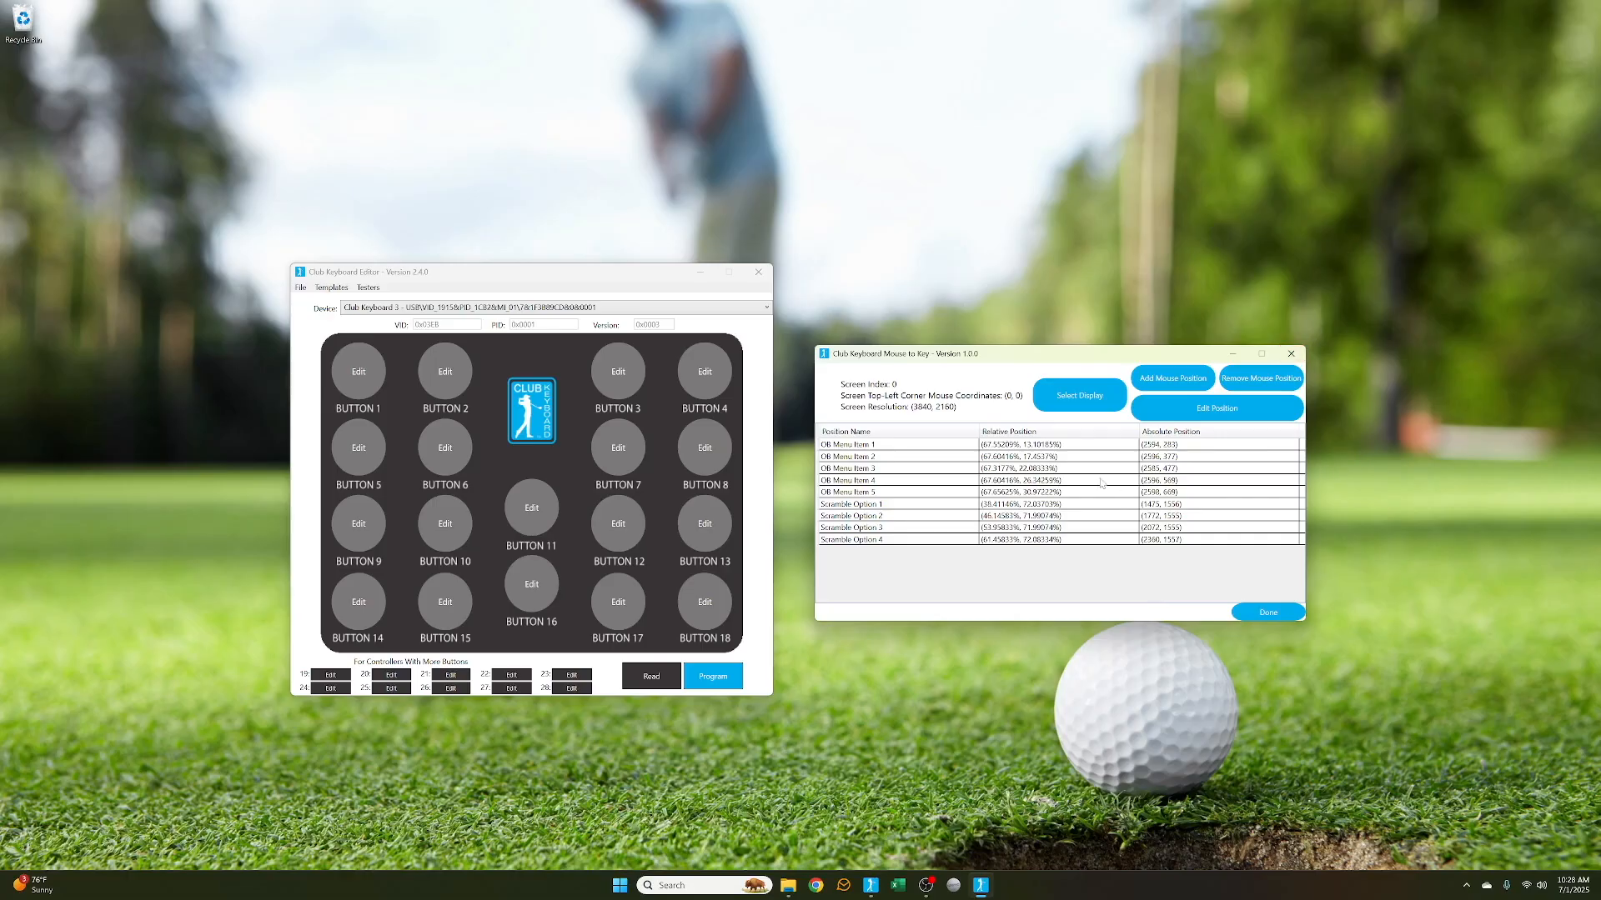
pyautogui.press('Return')
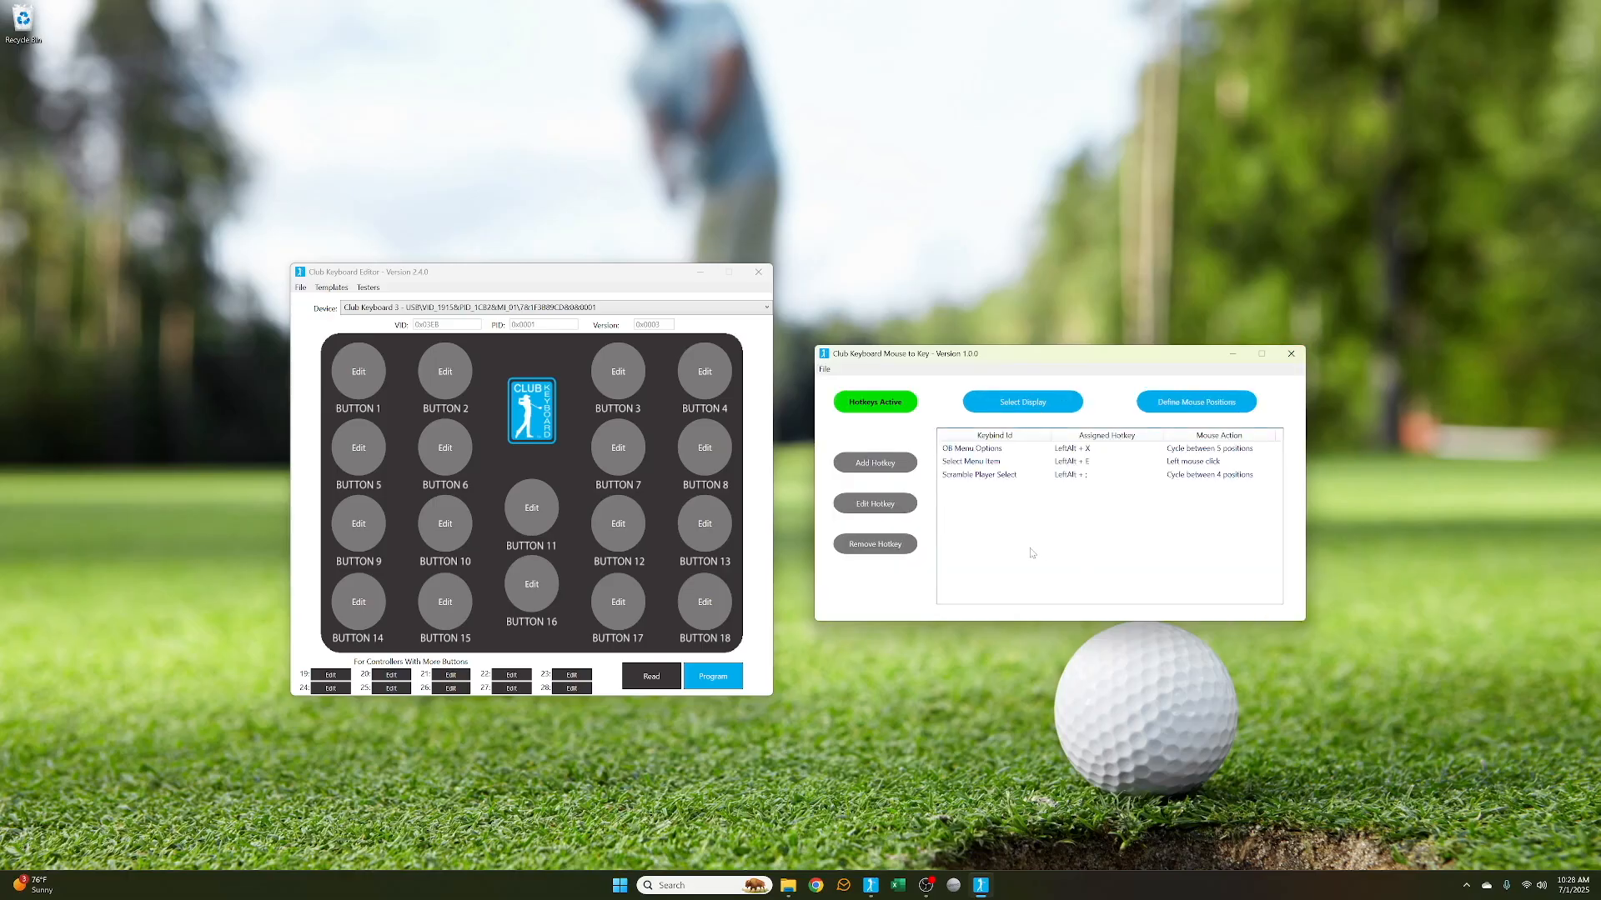
pyautogui.click(1026, 406)
pyautogui.click(988, 272)
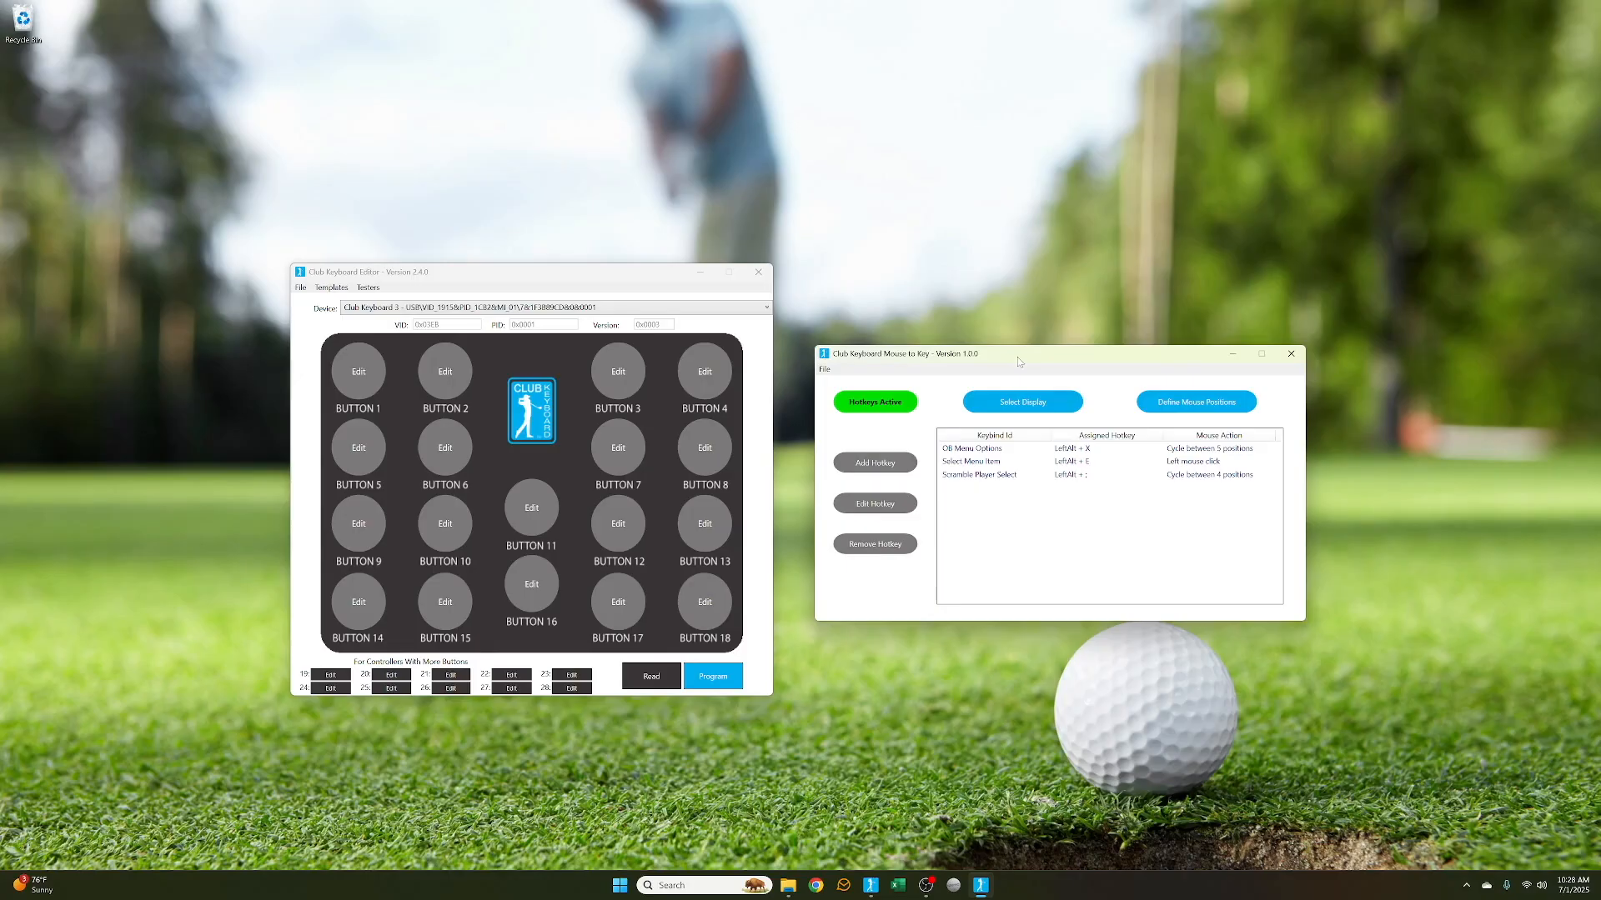
pyautogui.moveTo(1018, 362); pyautogui.dragTo(1008, 358)
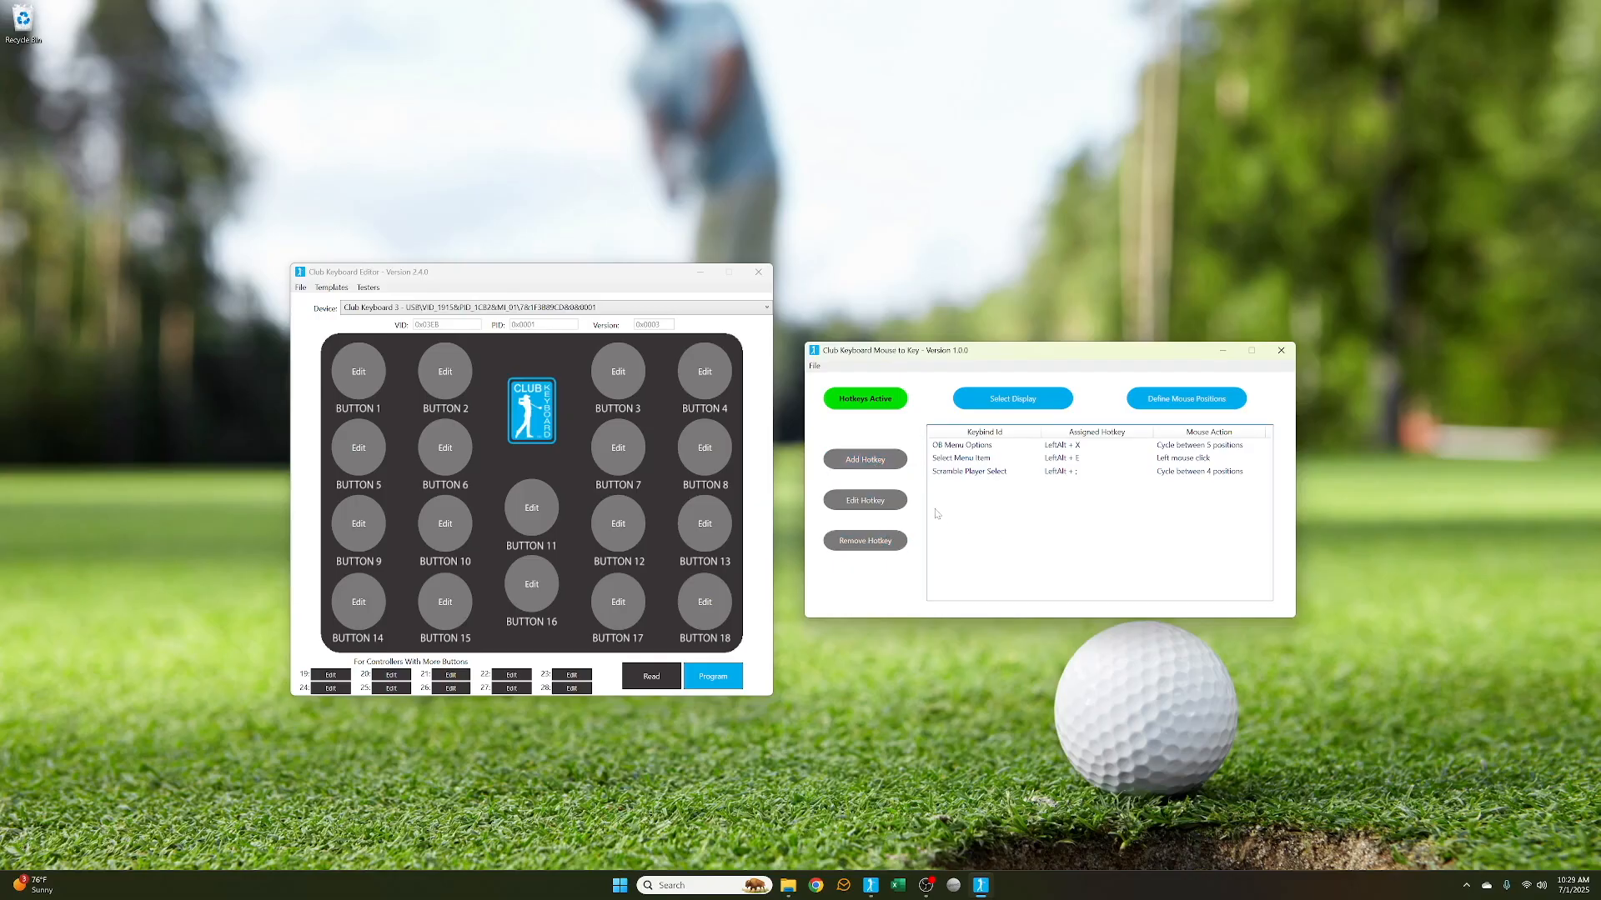
# Add a new hotkey with its mouse action set to Position Cycle
pyautogui.click(876, 463)
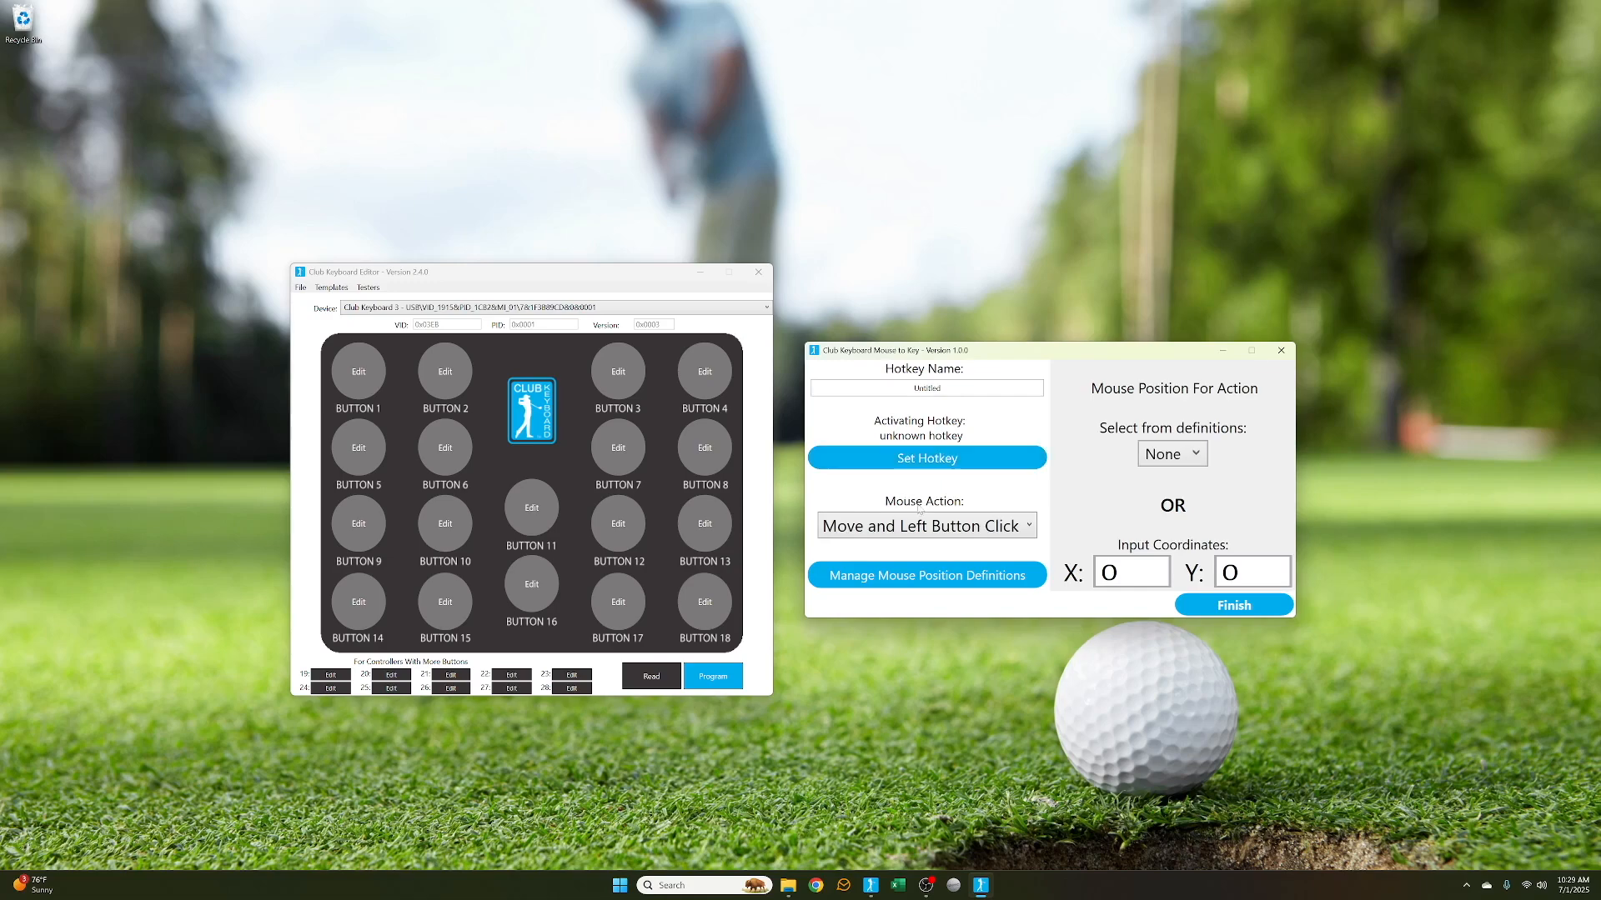
pyautogui.click(925, 528)
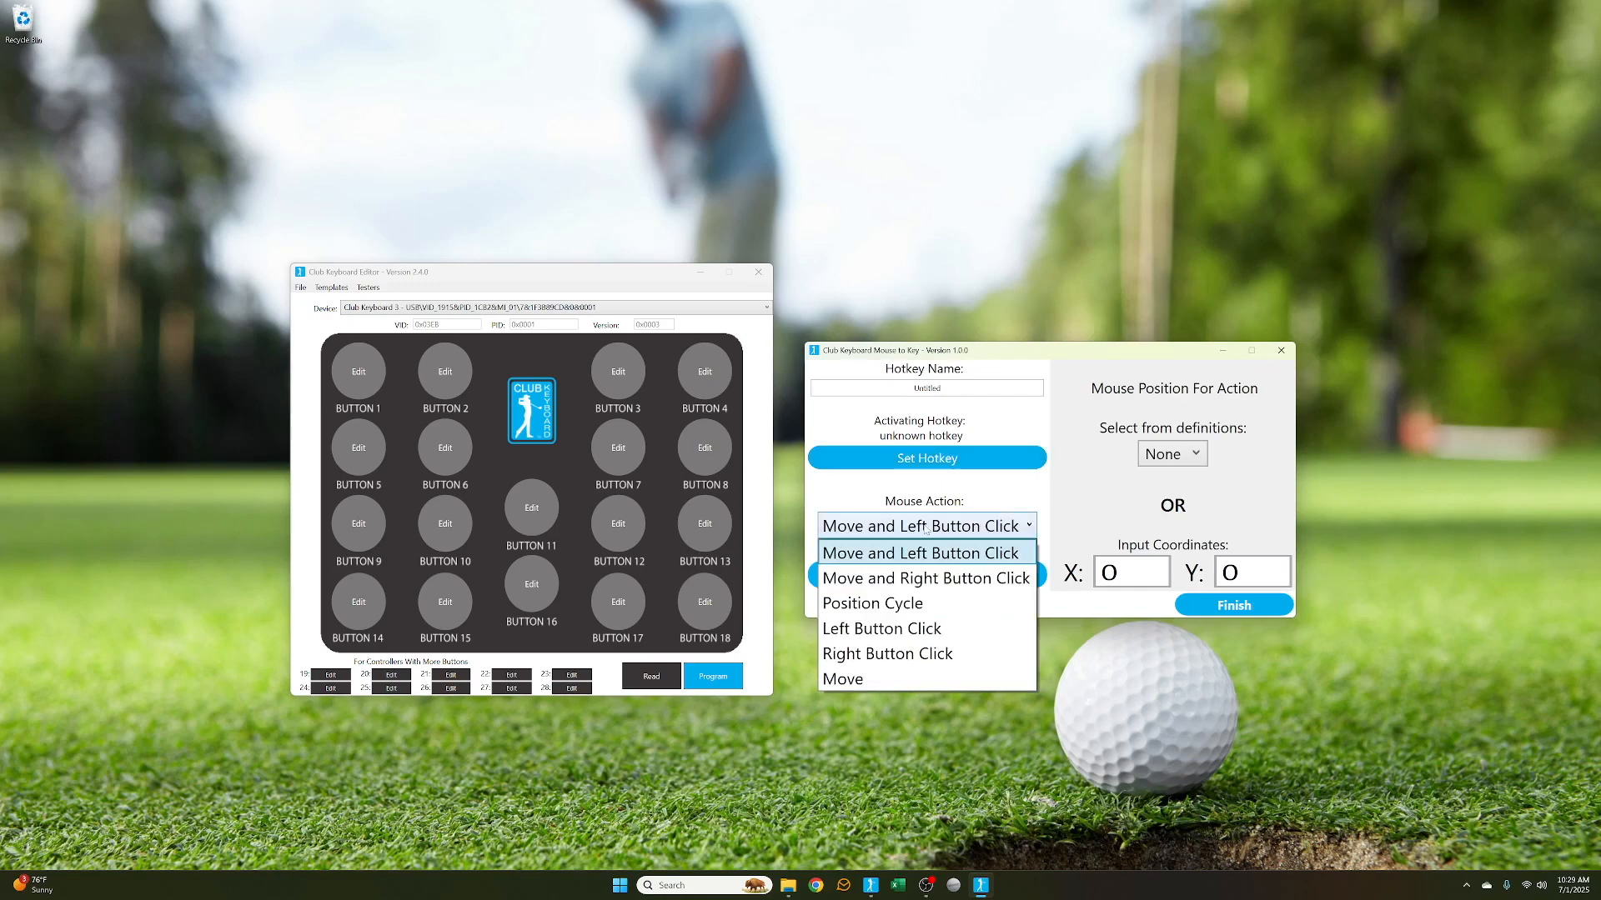
pyautogui.click(915, 603)
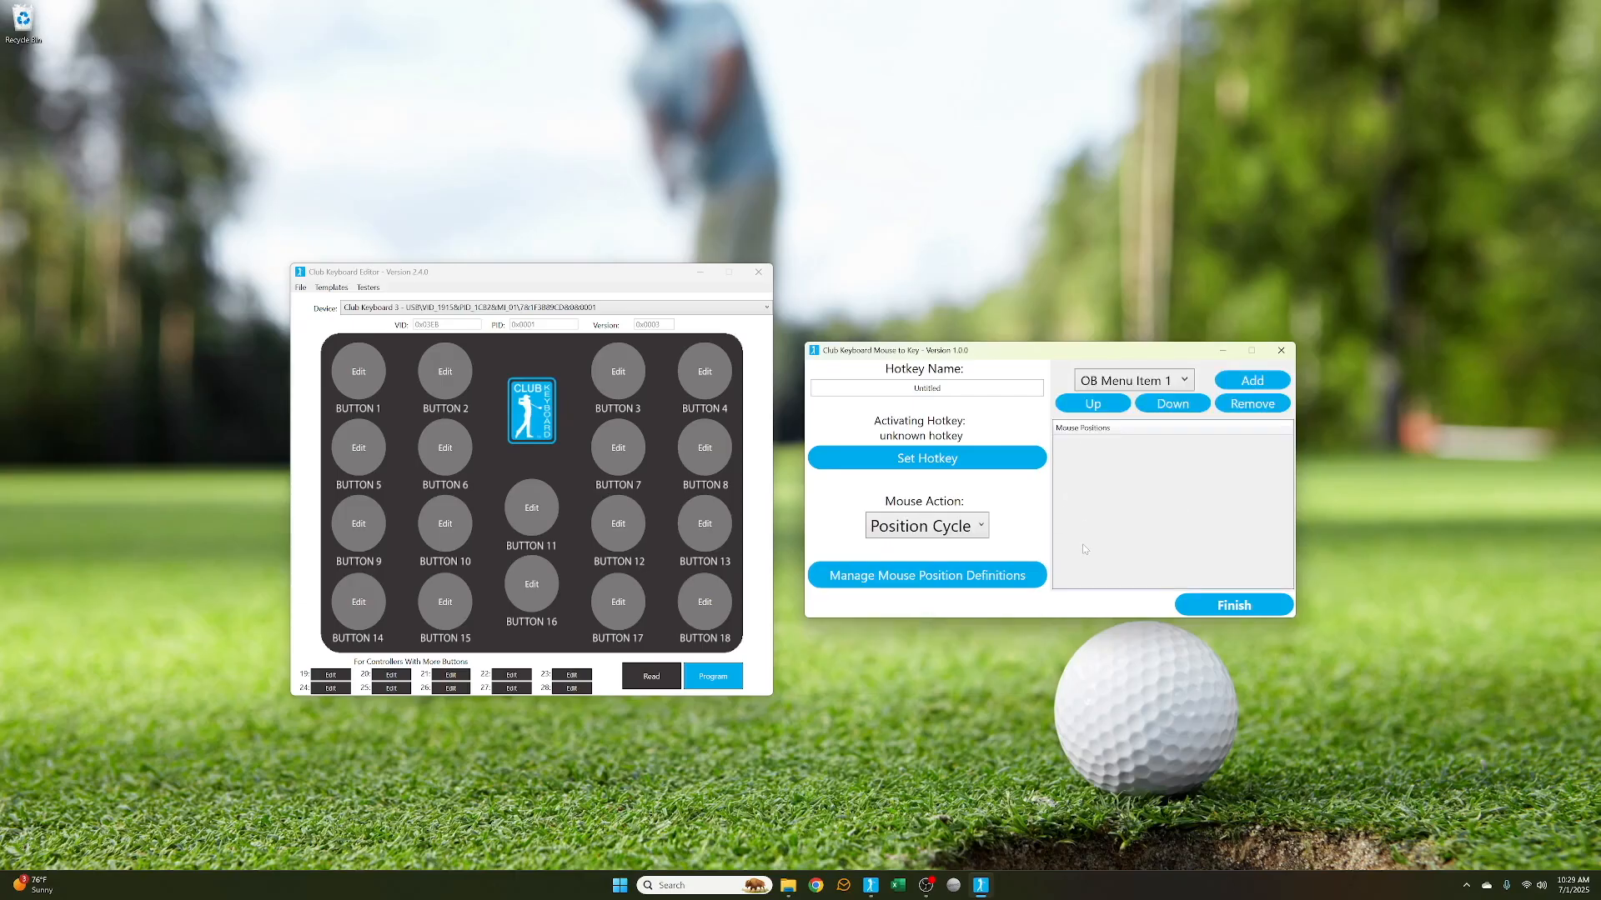
pyautogui.click(970, 526)
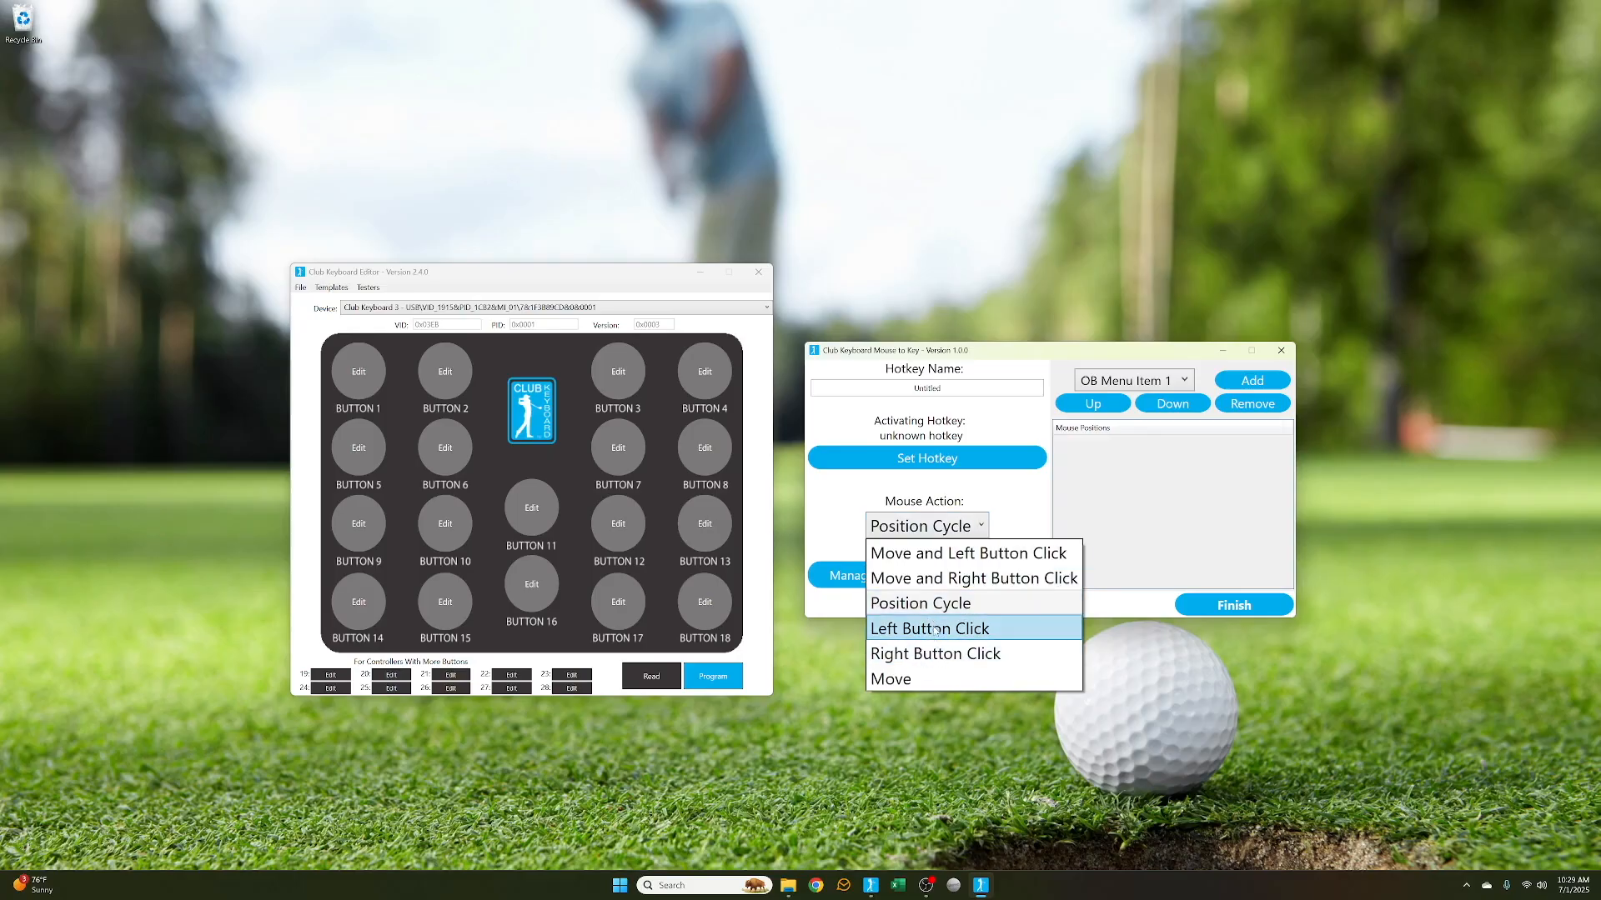
pyautogui.click(1019, 519)
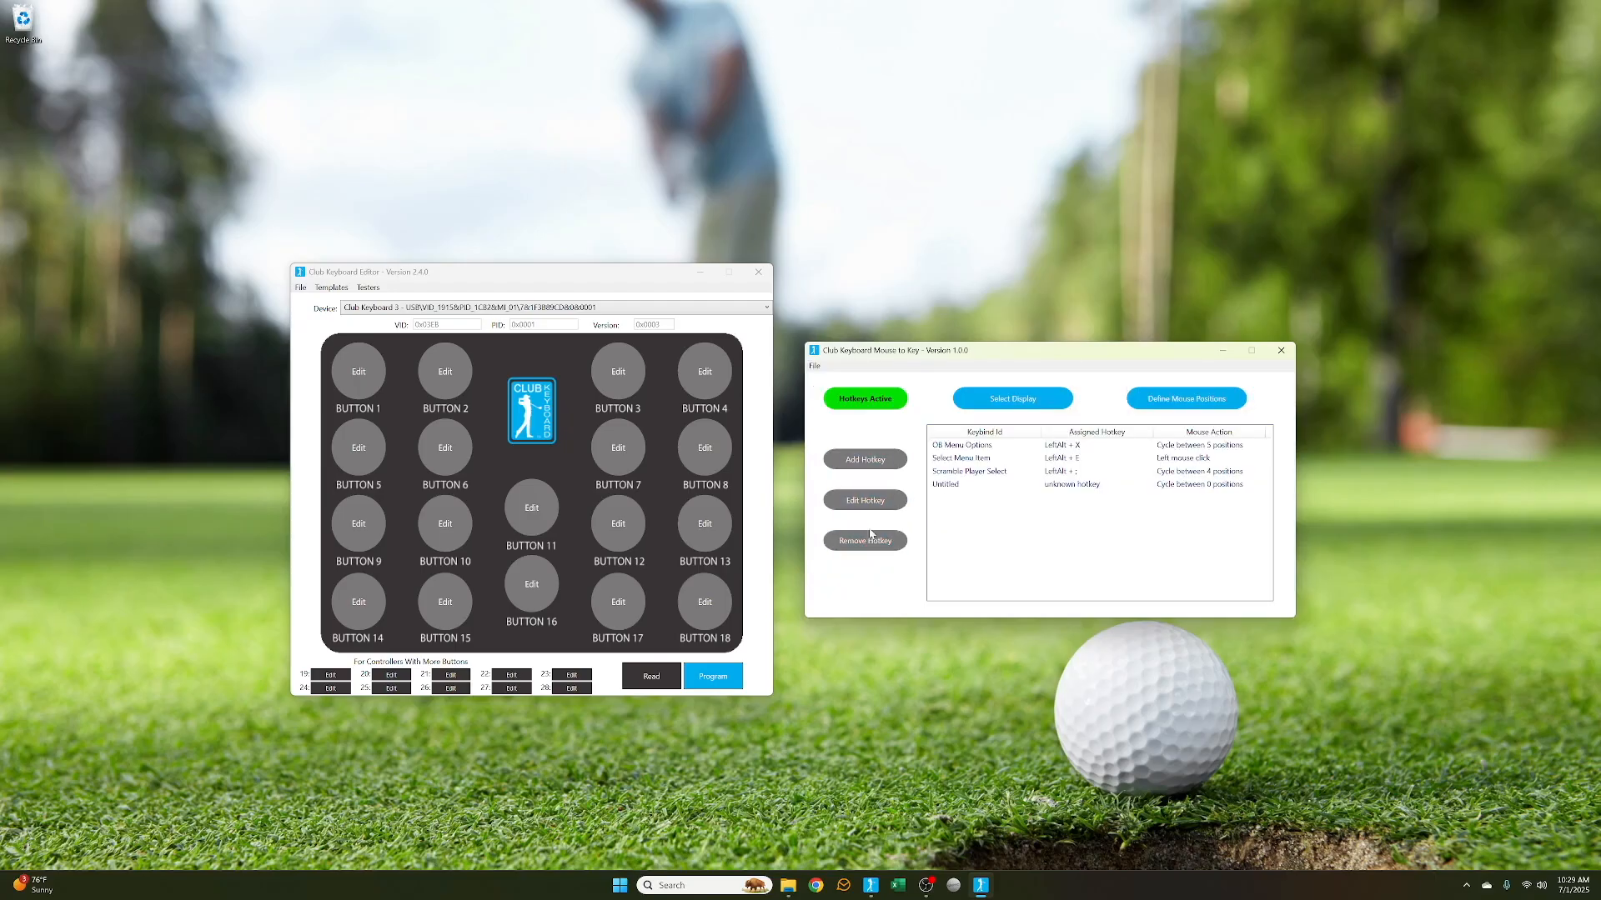
# Open the Untitled hotkey for editing and finish without changes
pyautogui.click(950, 486)
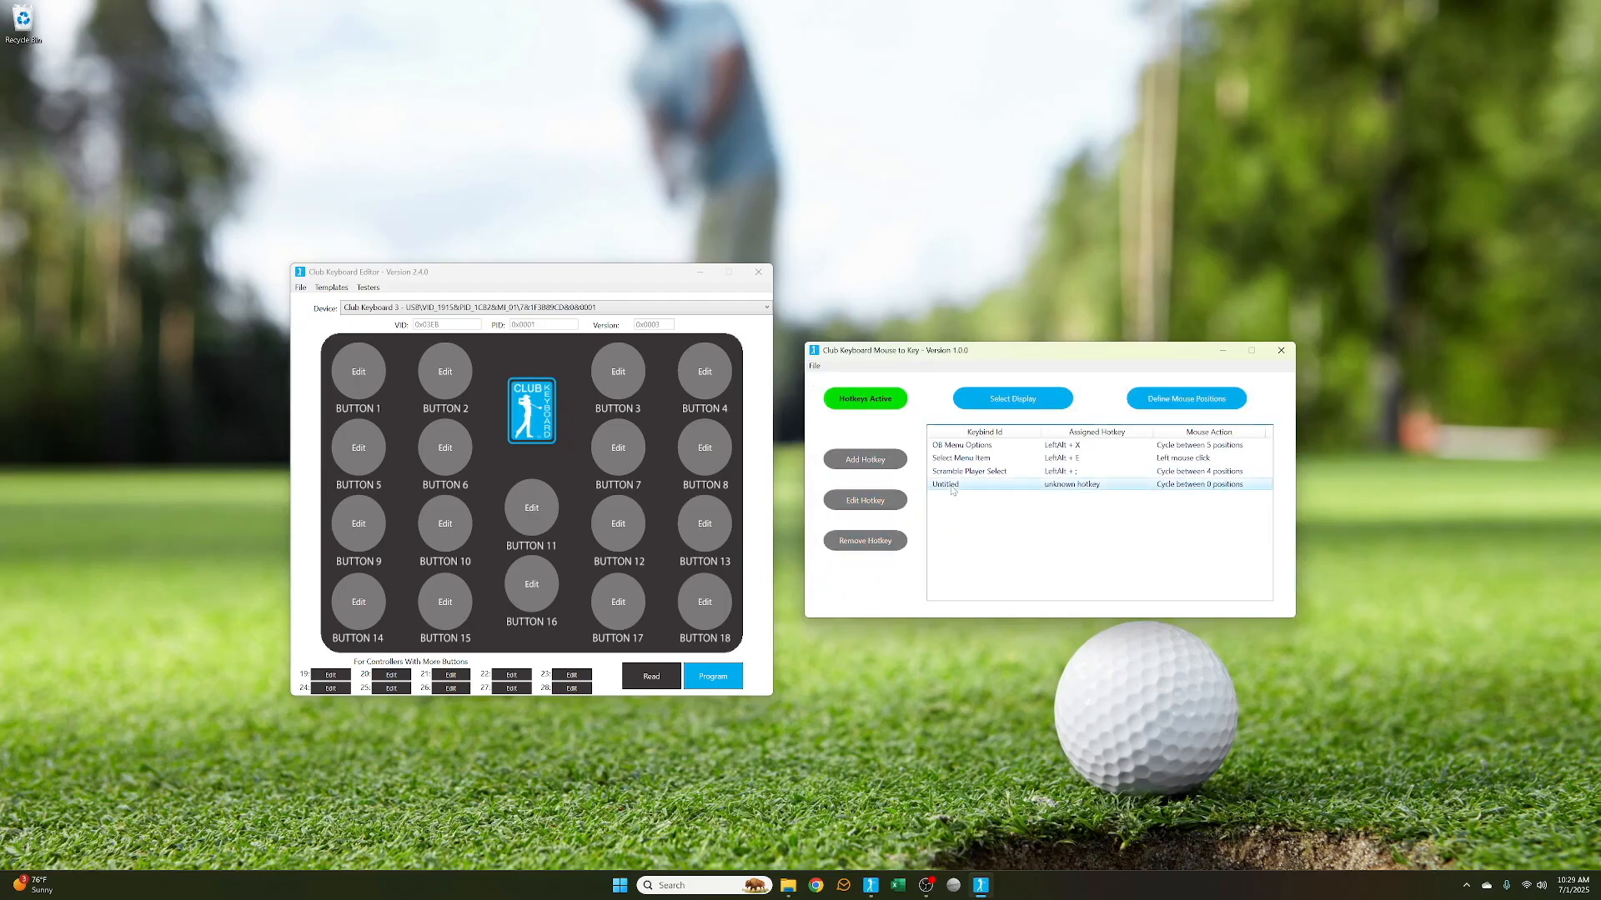
pyautogui.click(879, 502)
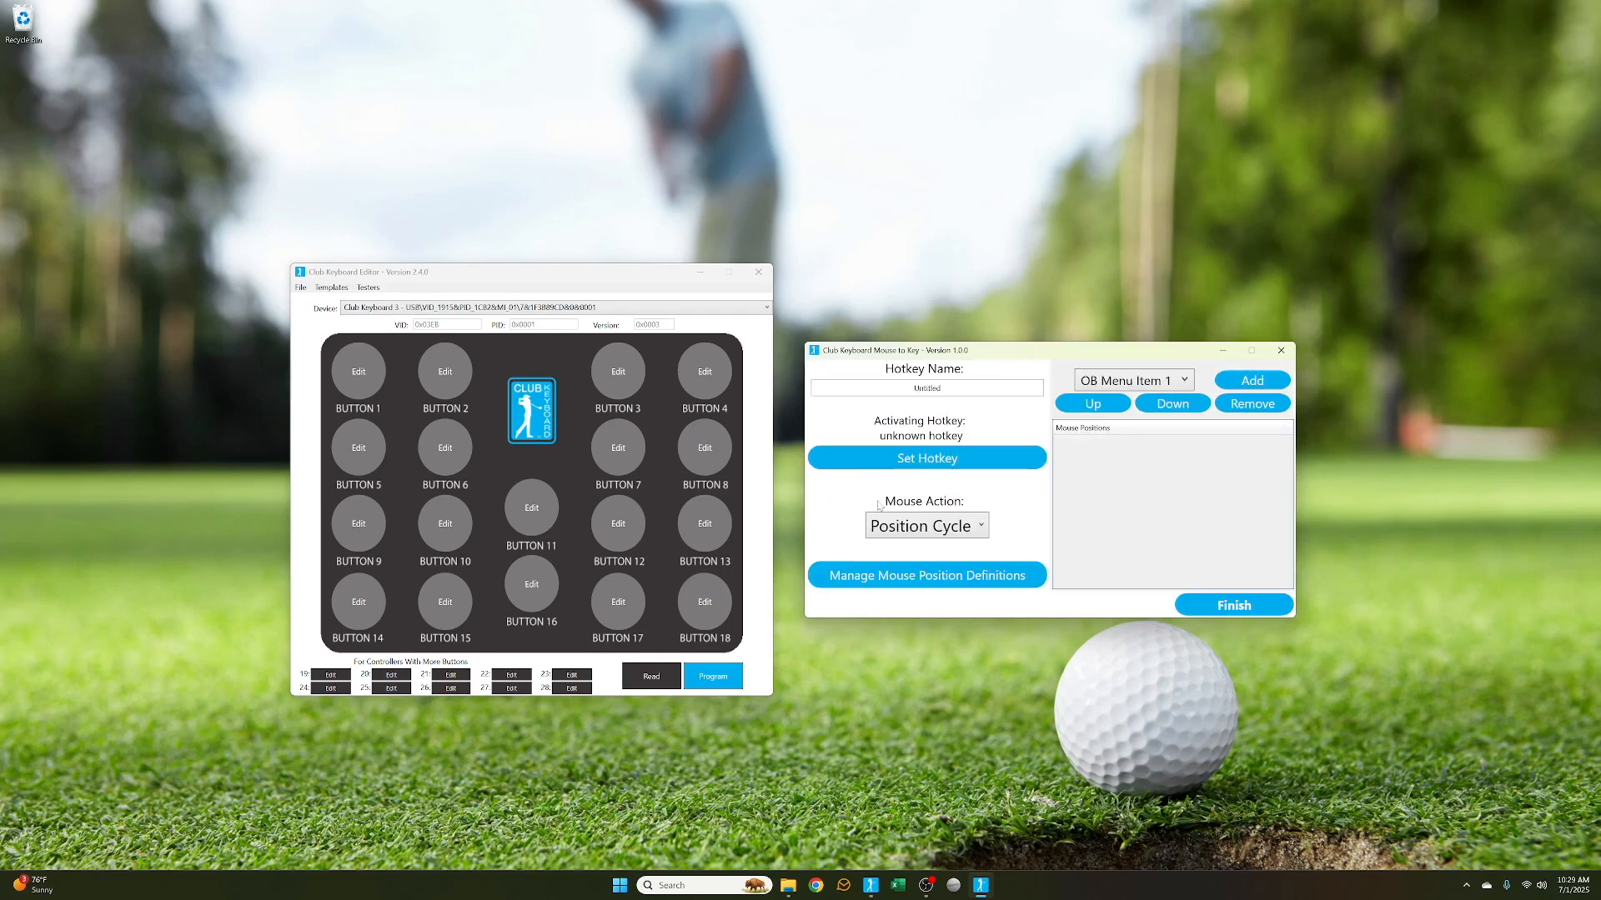
pyautogui.click(1171, 606)
# Remove the Untitled hotkey, confirming the deletion
pyautogui.click(874, 543)
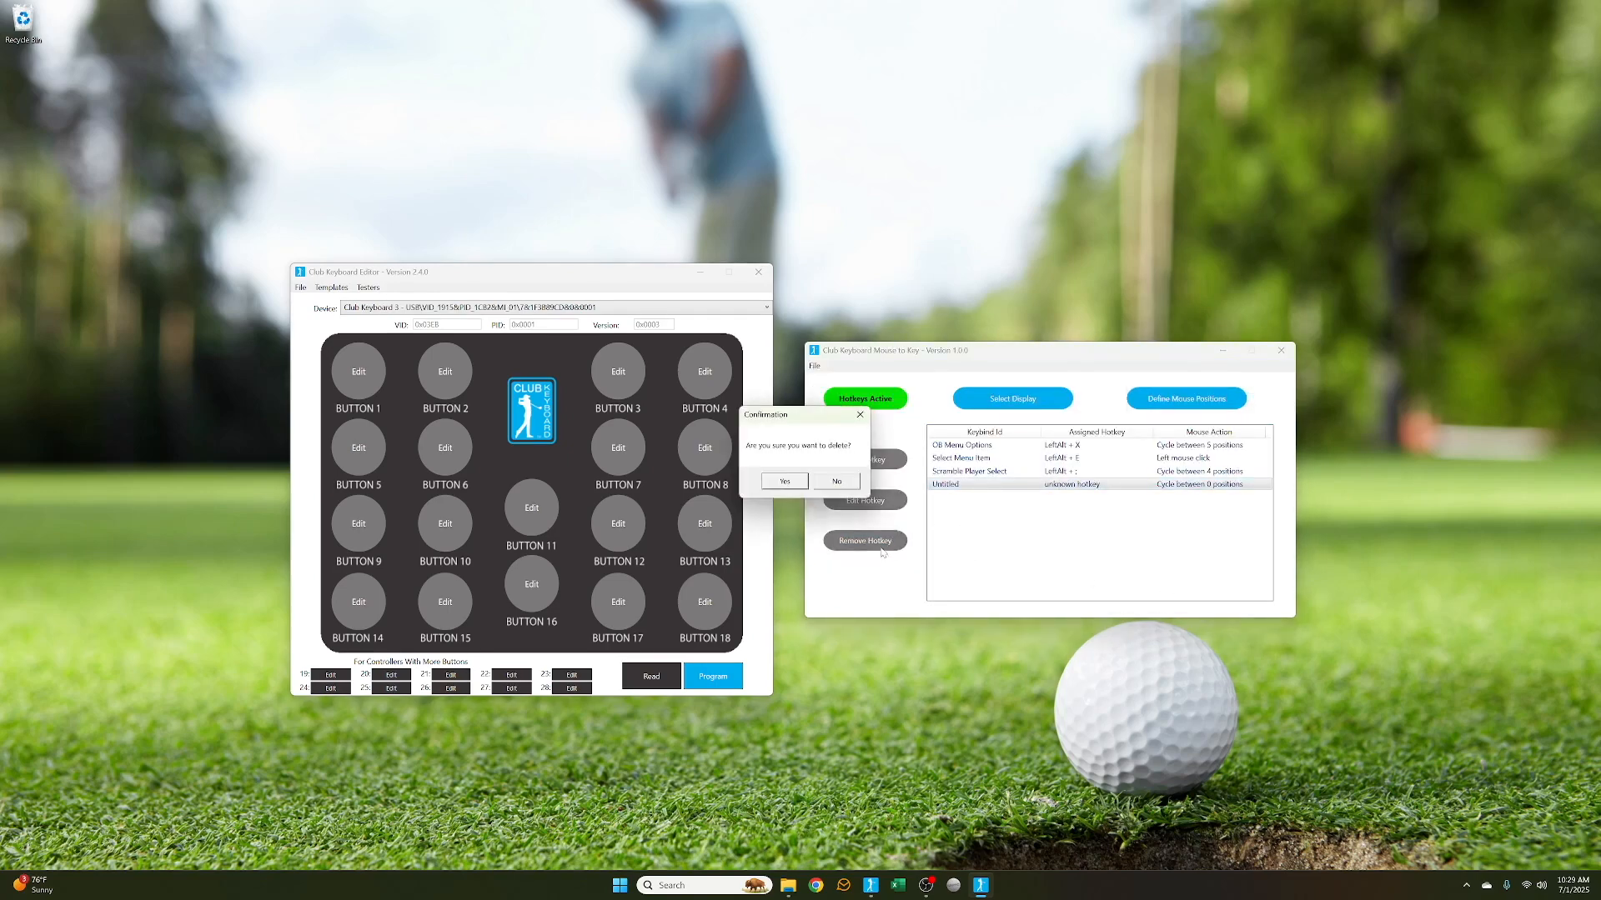
pyautogui.click(785, 482)
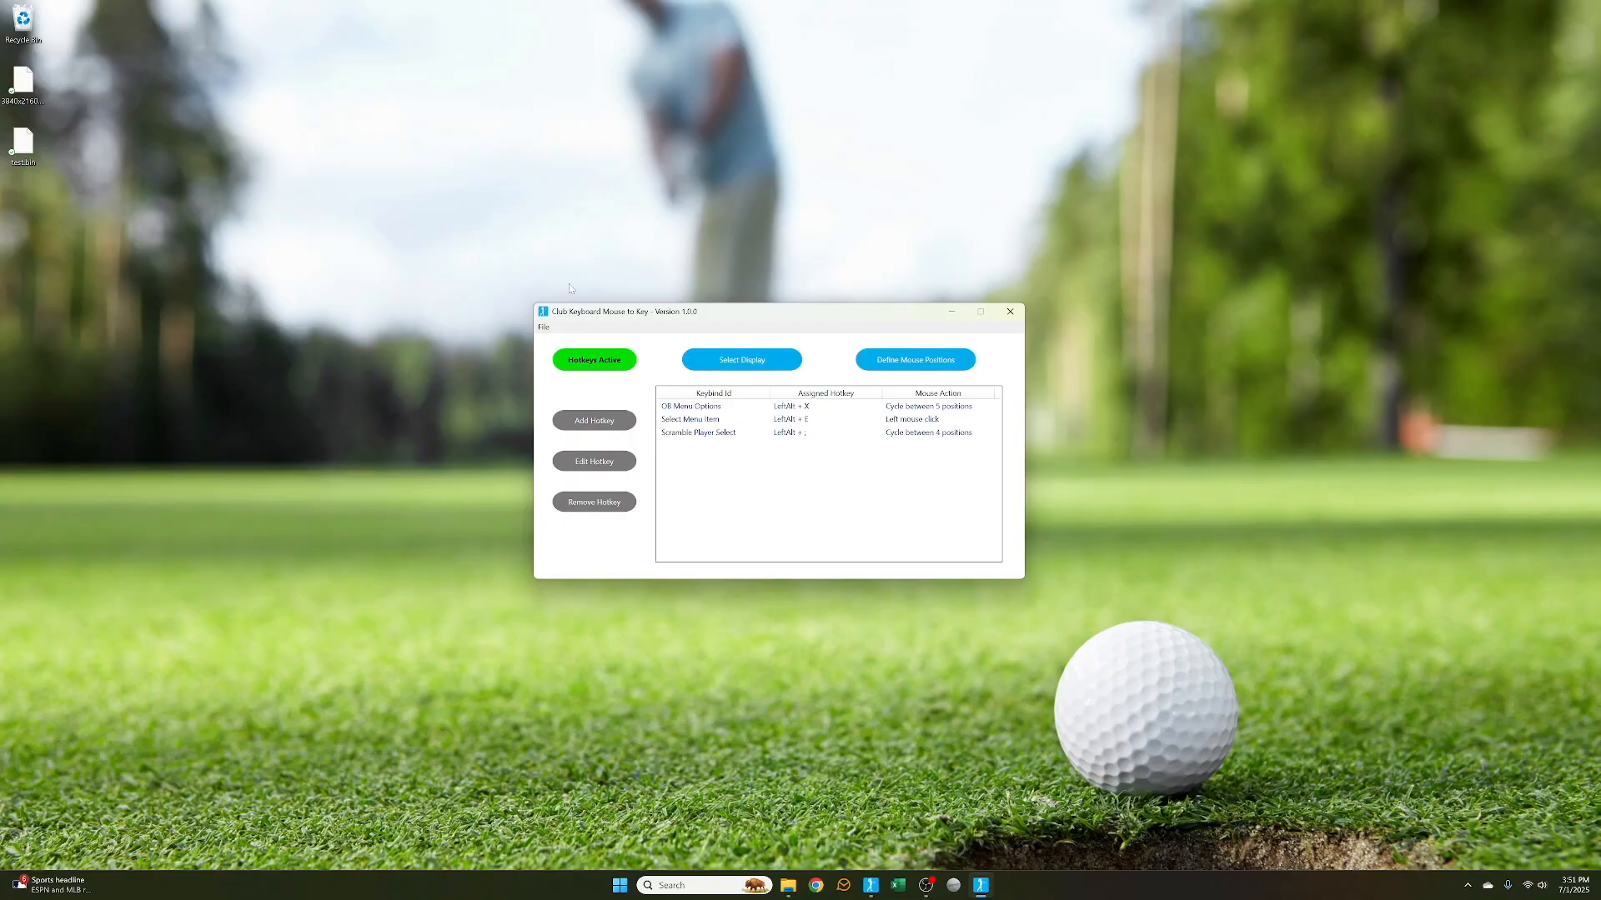
# Open the save dialog for the hotkey configuration and cancel it
pyautogui.click(544, 328)
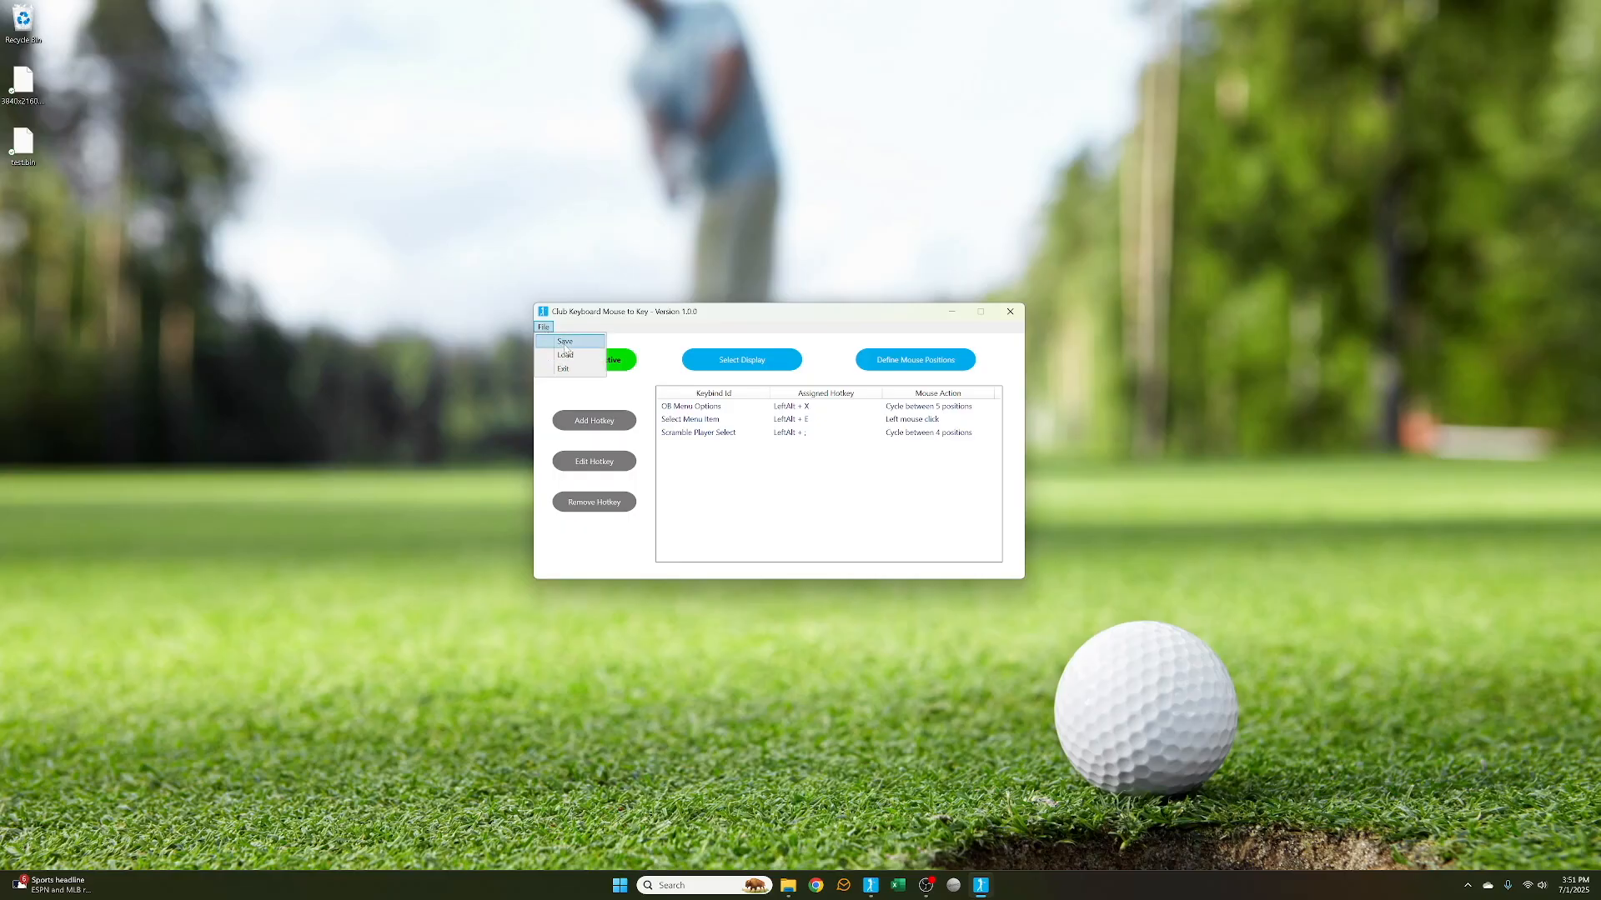
pyautogui.click(566, 343)
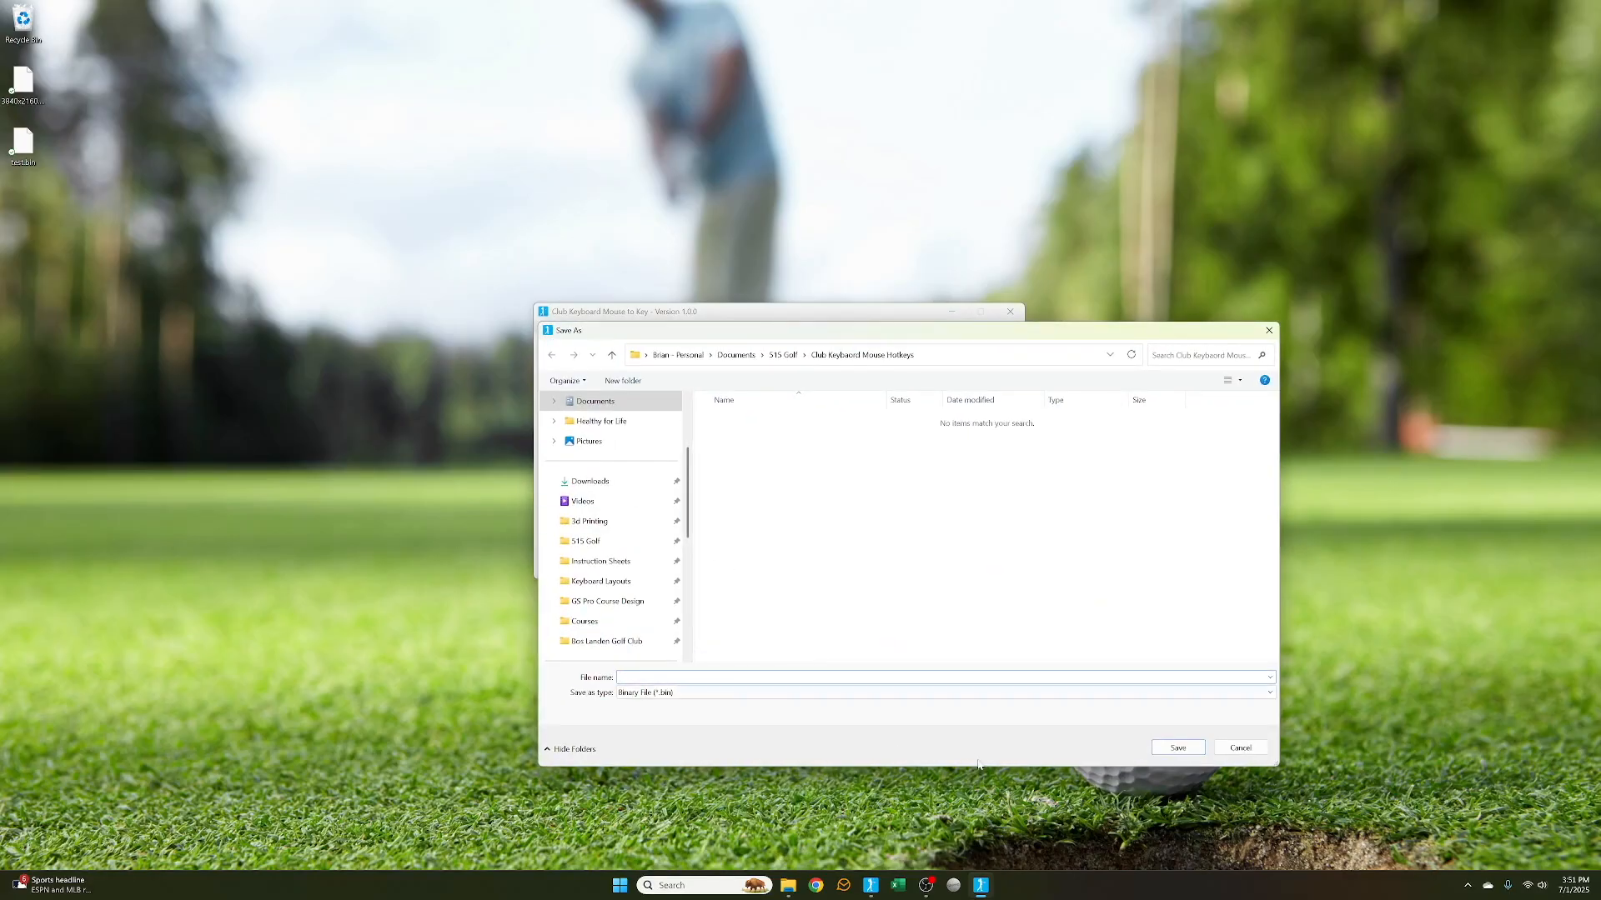
pyautogui.click(1240, 748)
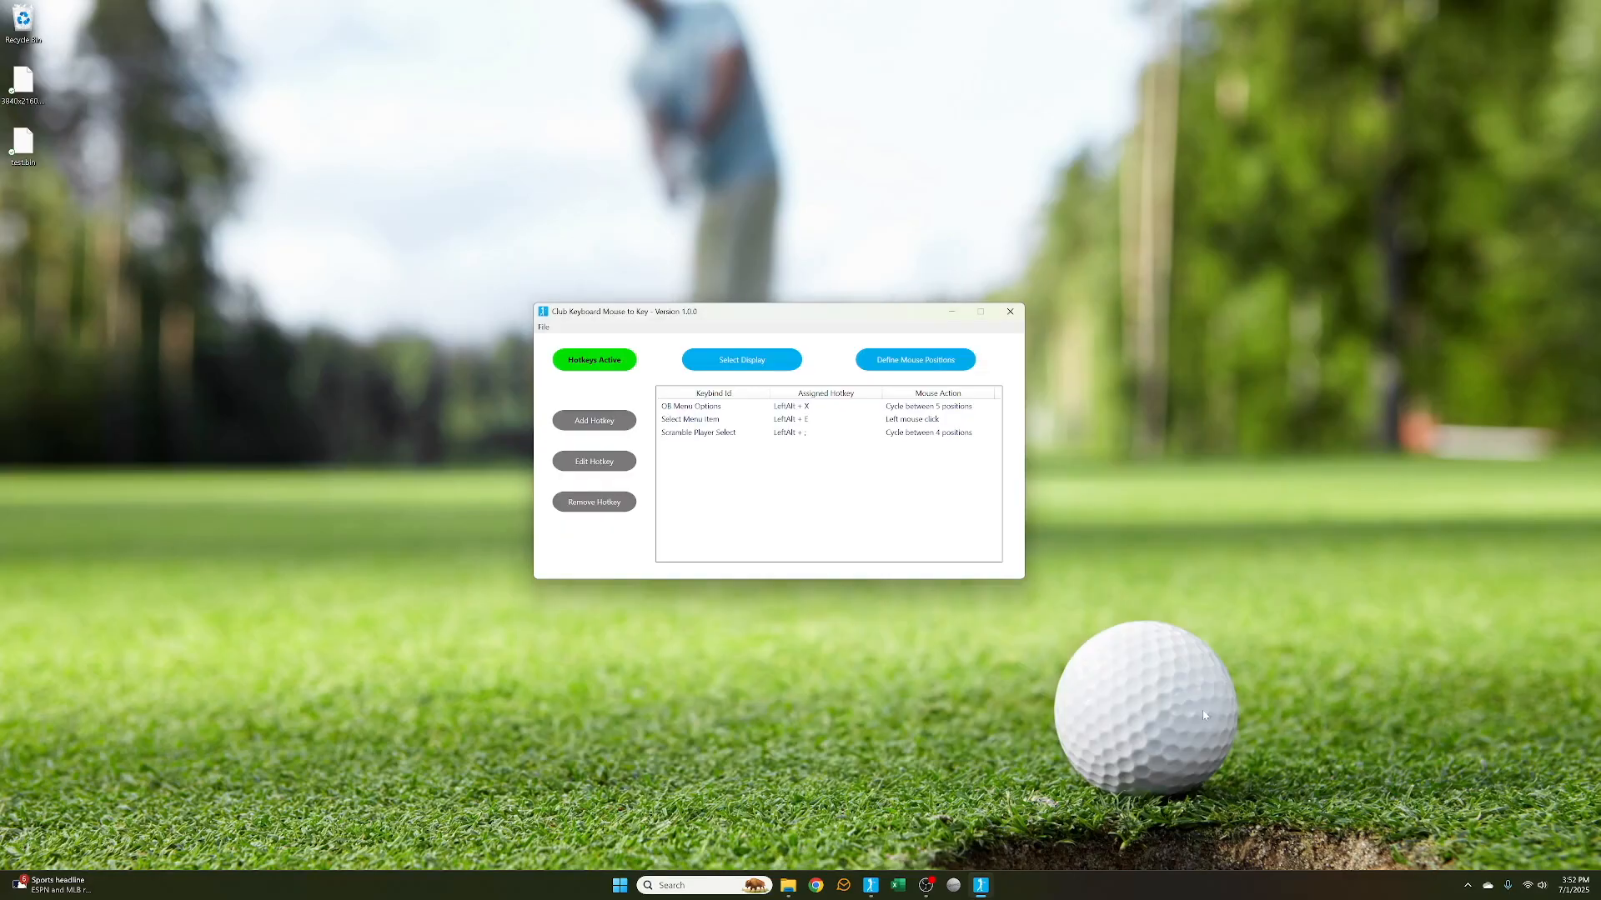
pyautogui.click(545, 327)
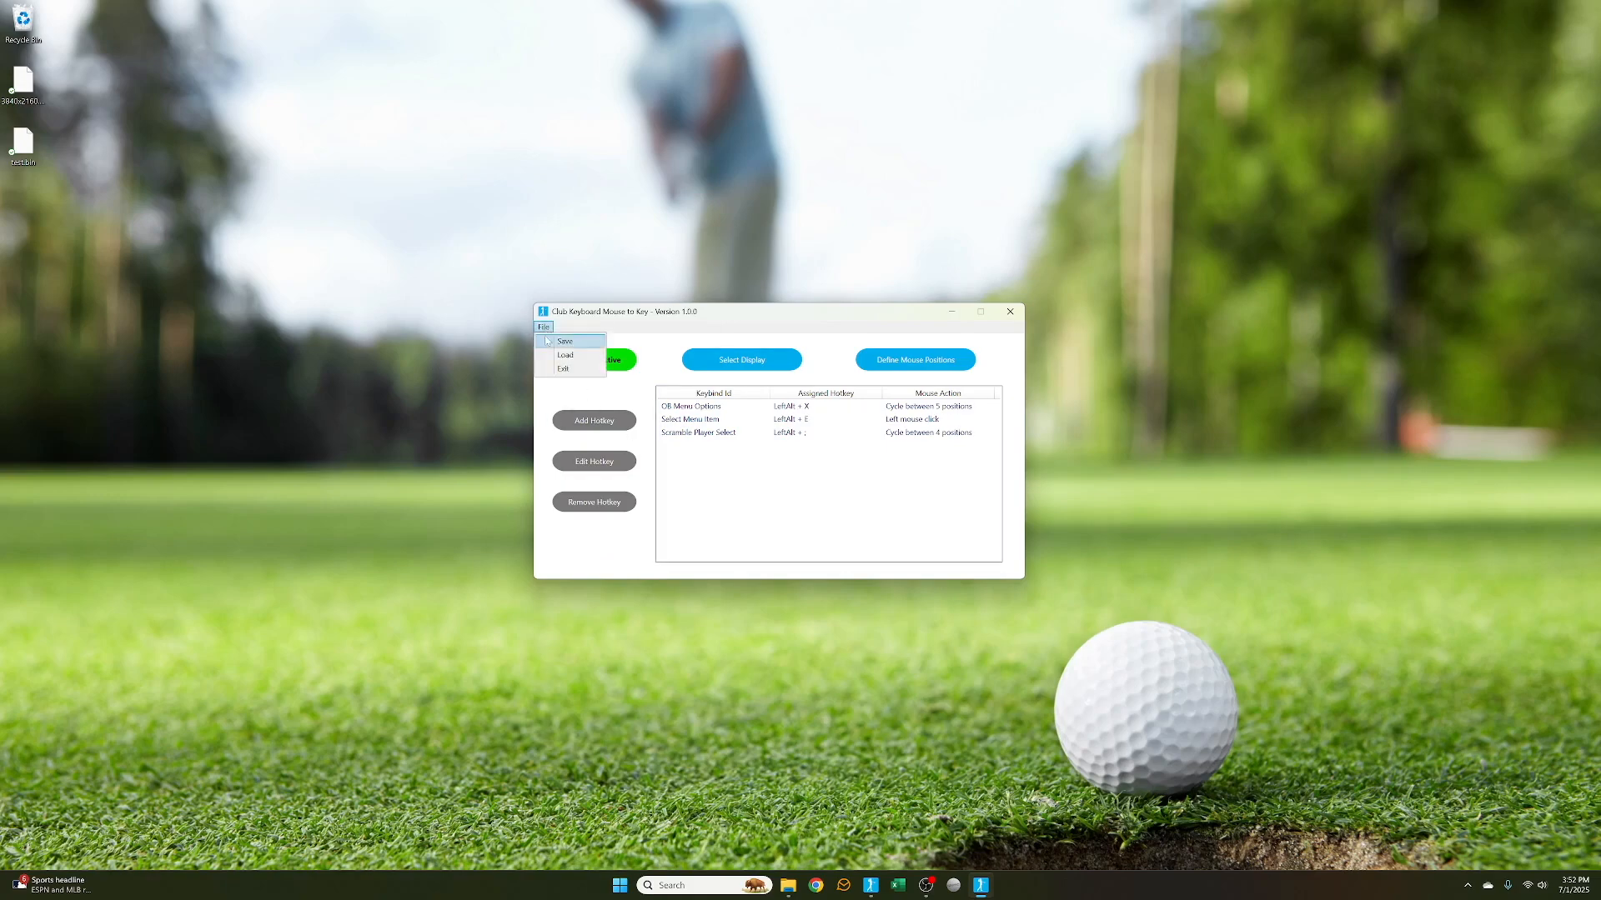
pyautogui.click(734, 320)
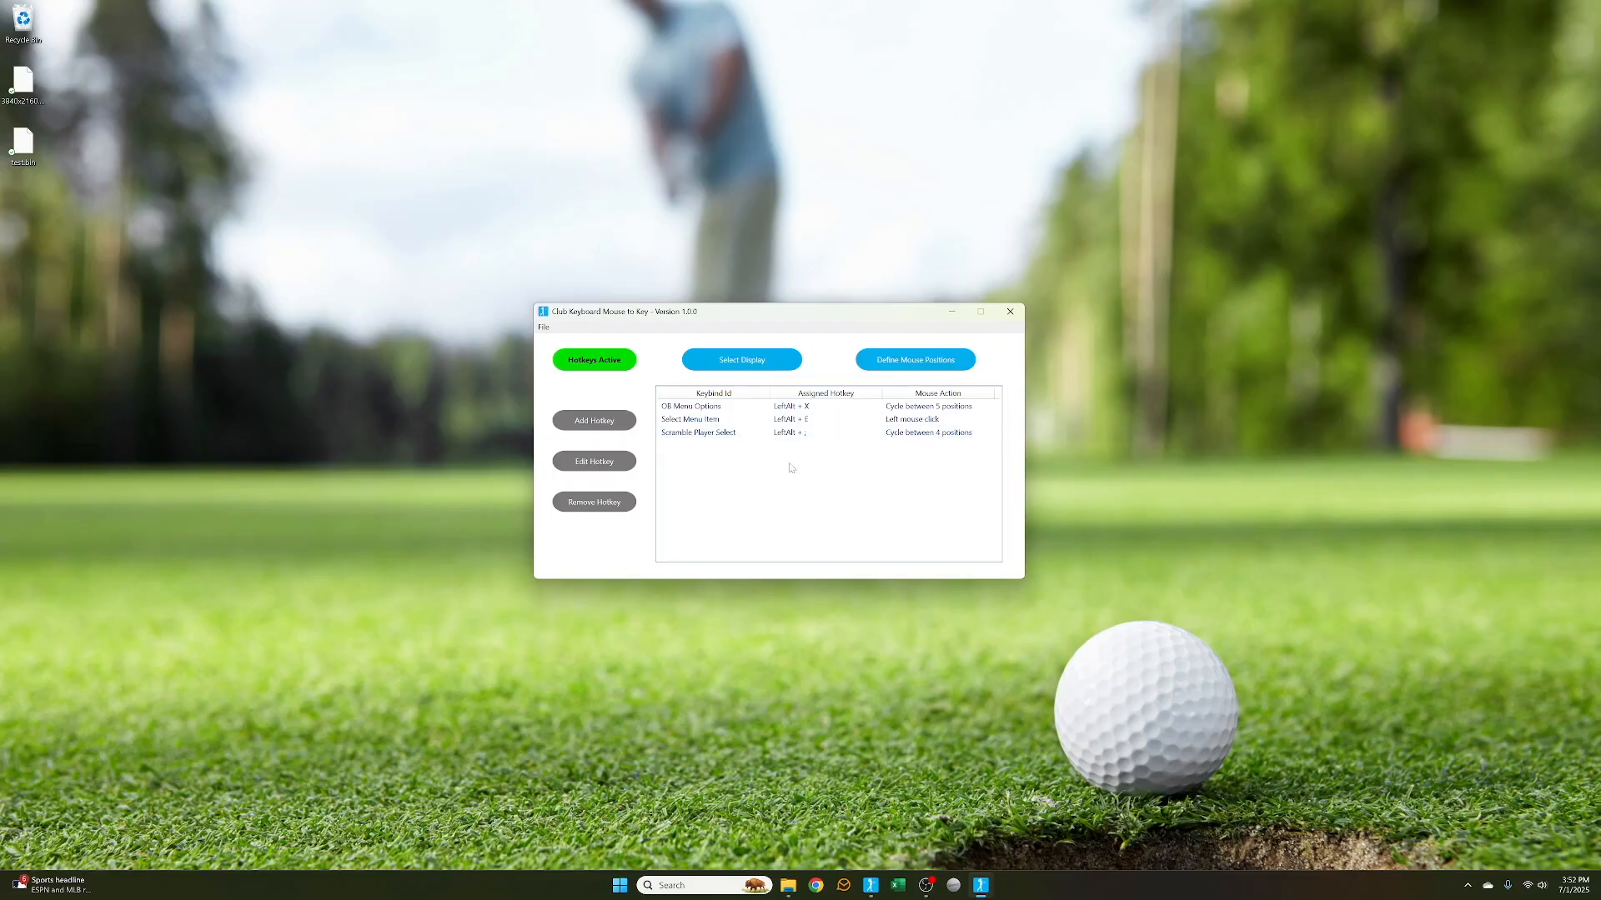
pyautogui.click(544, 327)
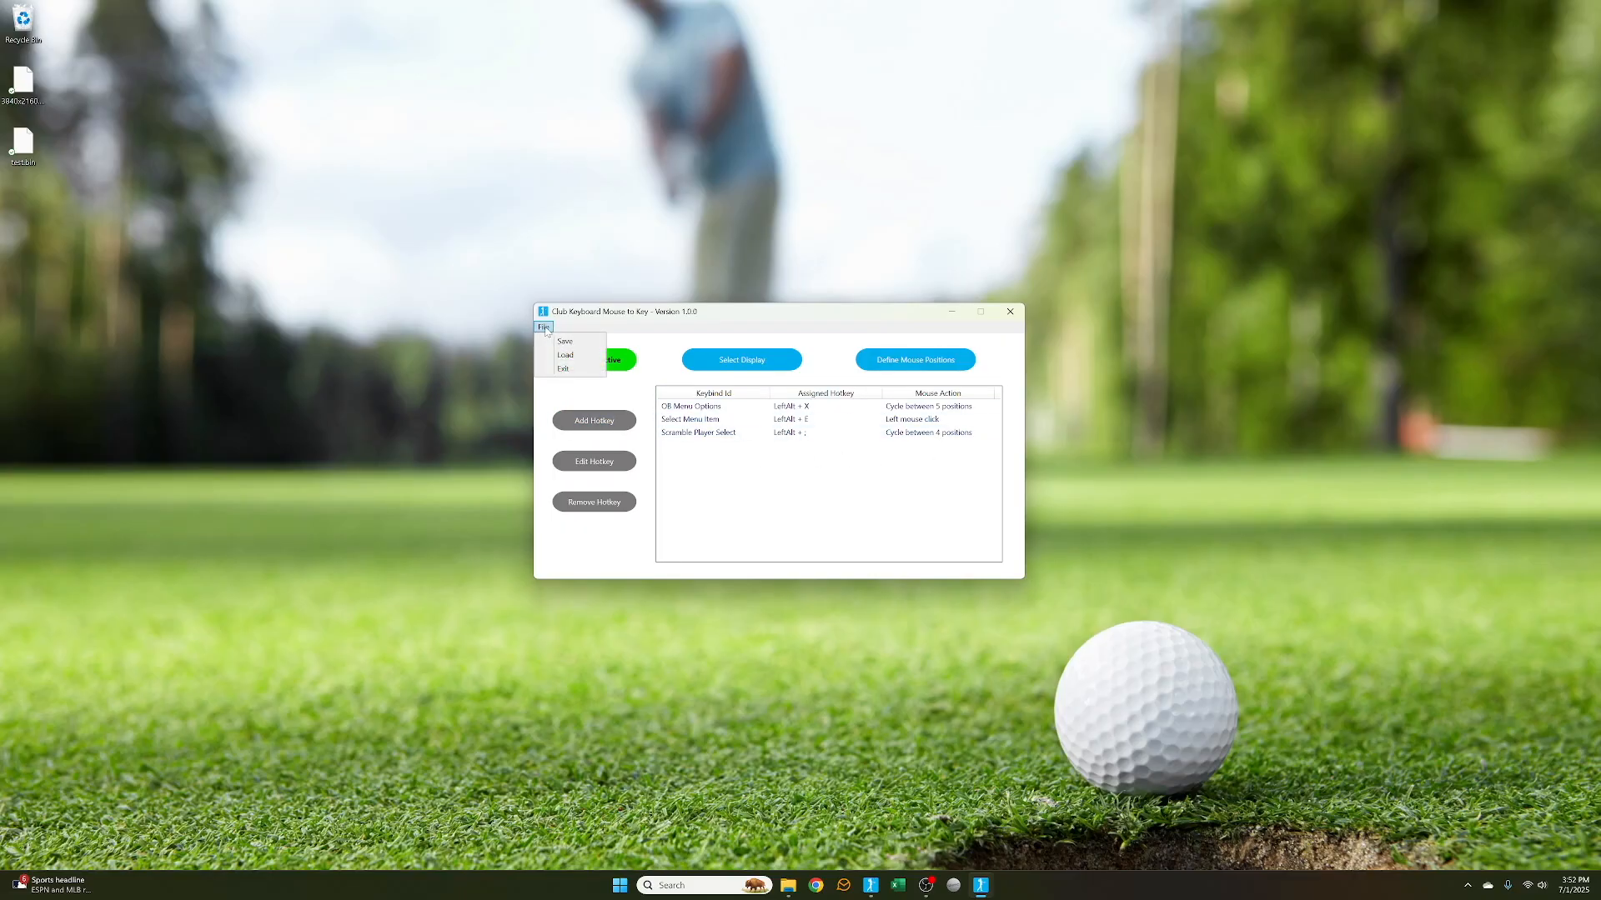
pyautogui.click(545, 327)
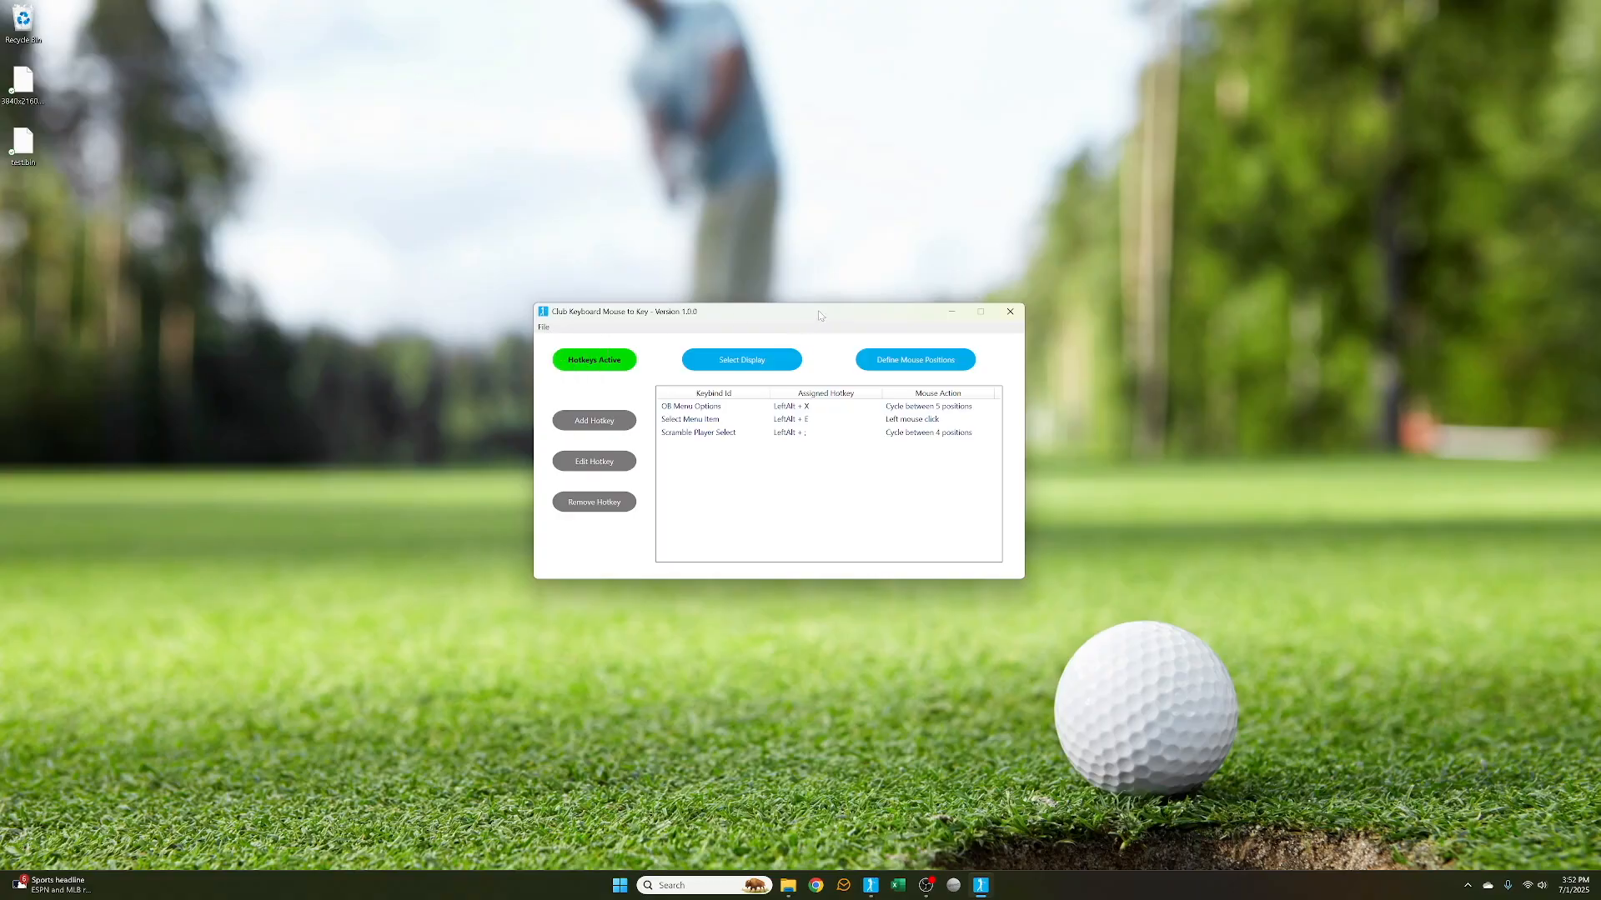
pyautogui.moveTo(820, 315); pyautogui.dragTo(839, 321)
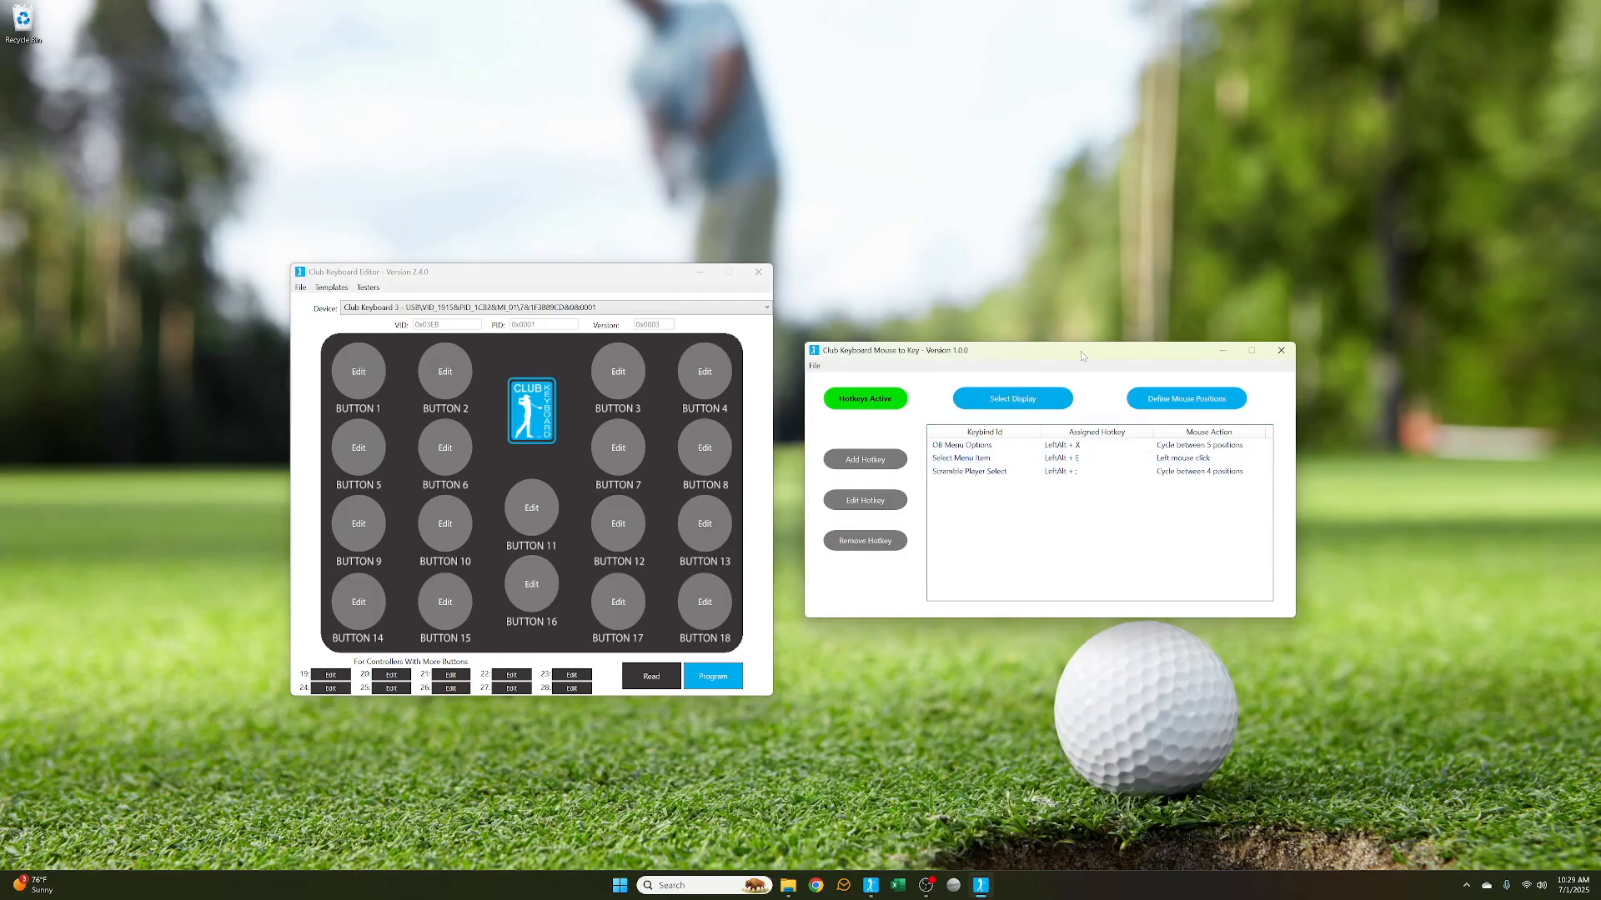
pyautogui.moveTo(1082, 356); pyautogui.dragTo(1073, 362)
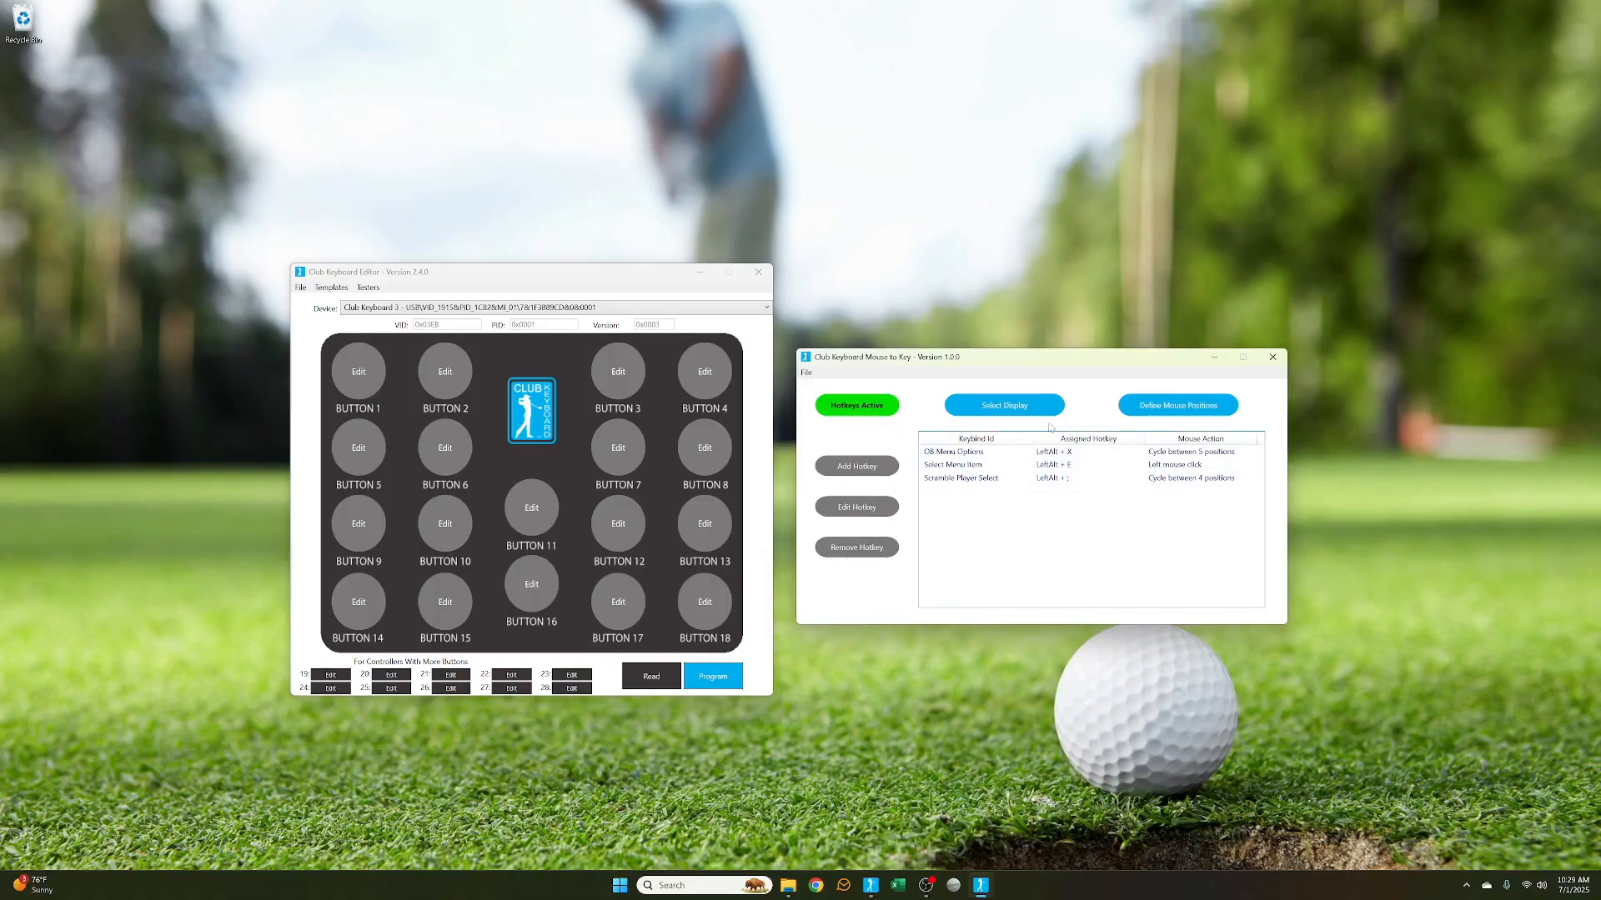
pyautogui.moveTo(1054, 368); pyautogui.dragTo(1051, 378)
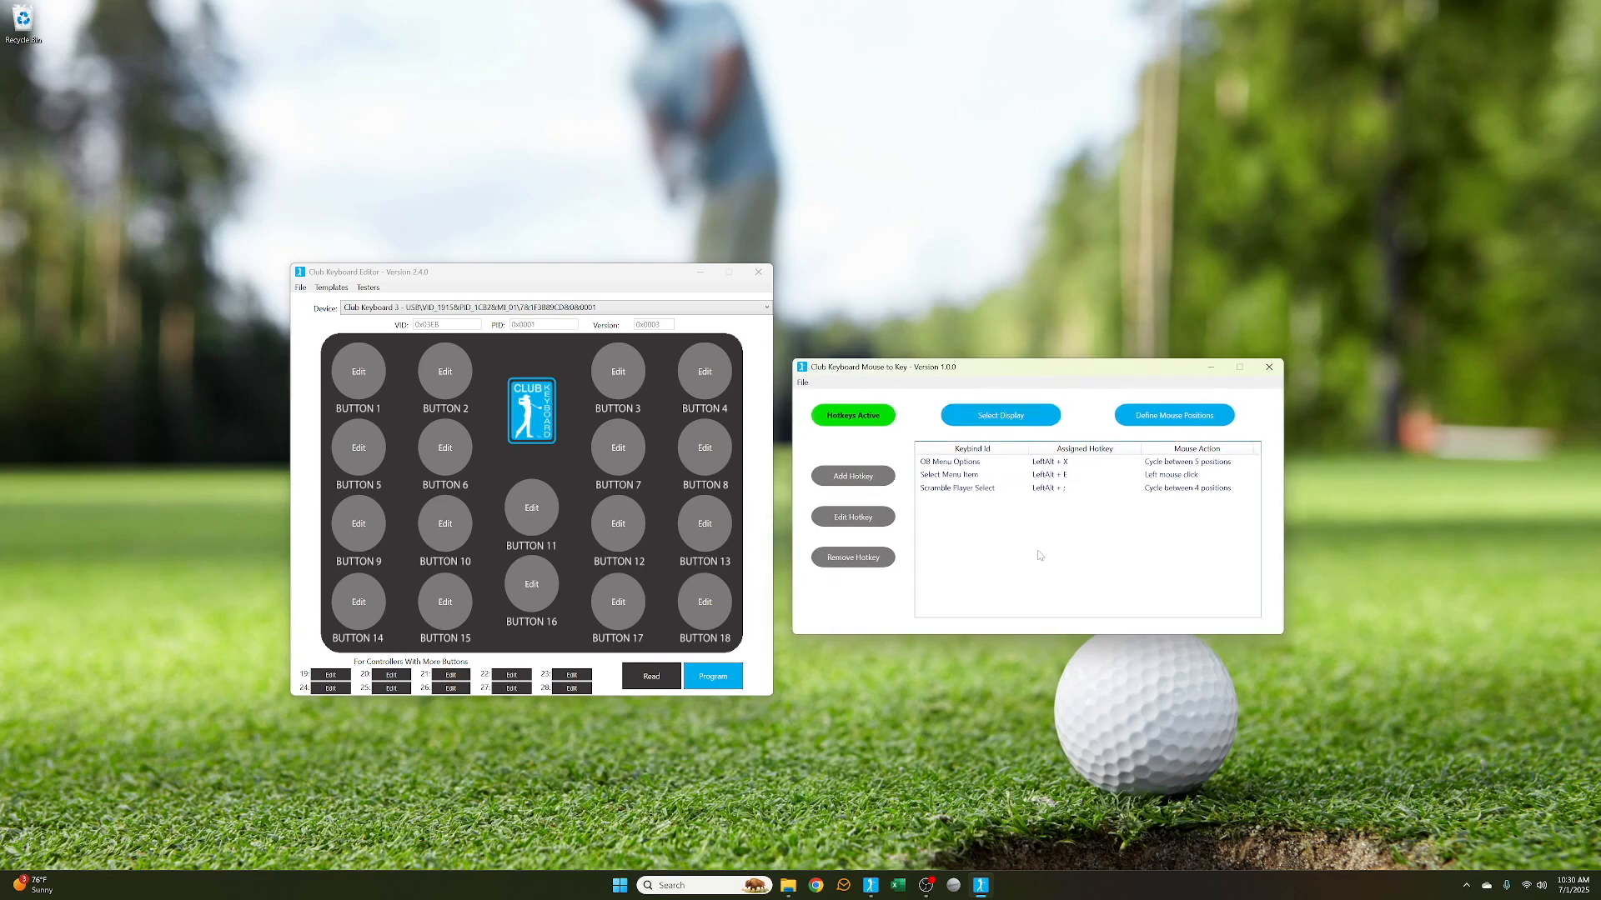
# Switch to the golf simulator and open the Shot Options menu
pyautogui.hotkey('alt', 'Tab')
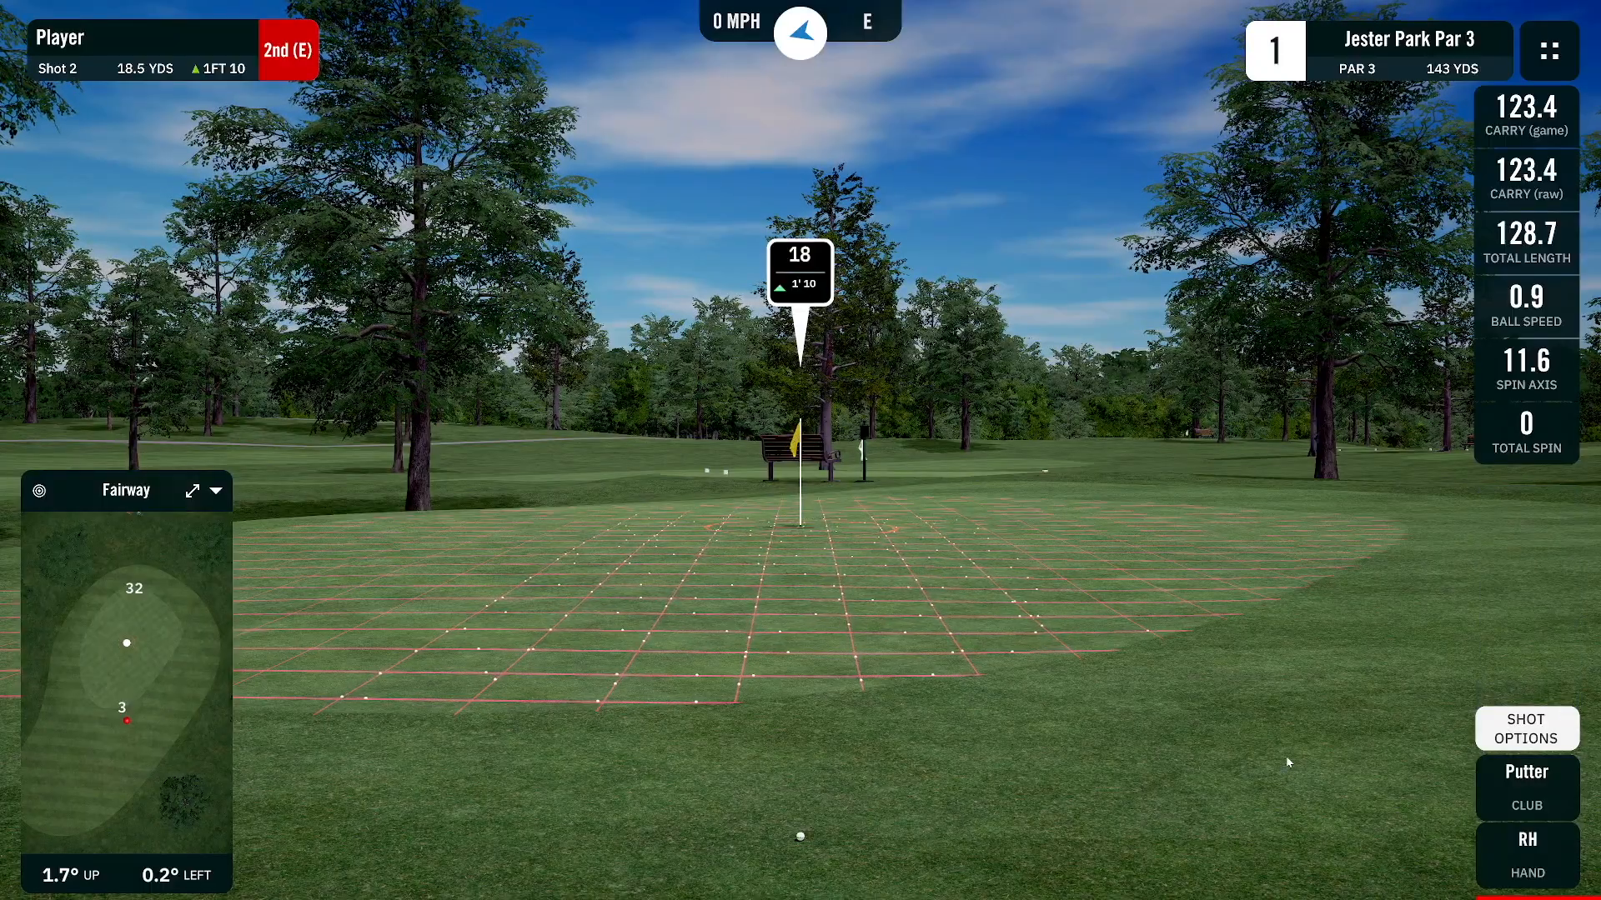
pyautogui.click(1519, 732)
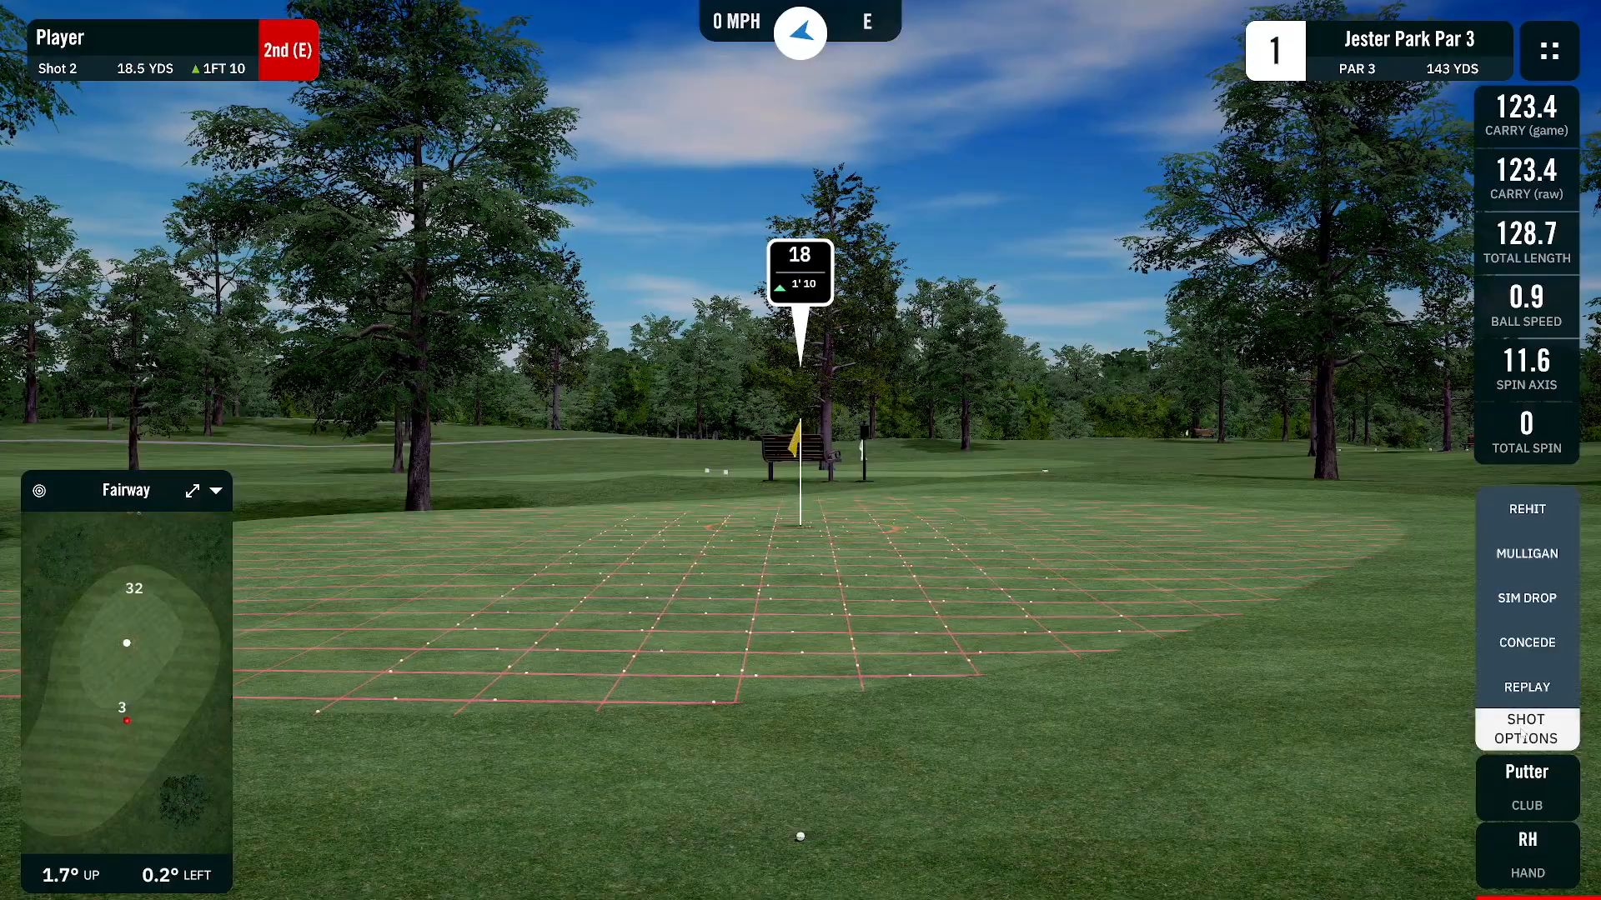
# Open the simulator's replay view, start it with Go, and exit the replay
pyautogui.click(1527, 688)
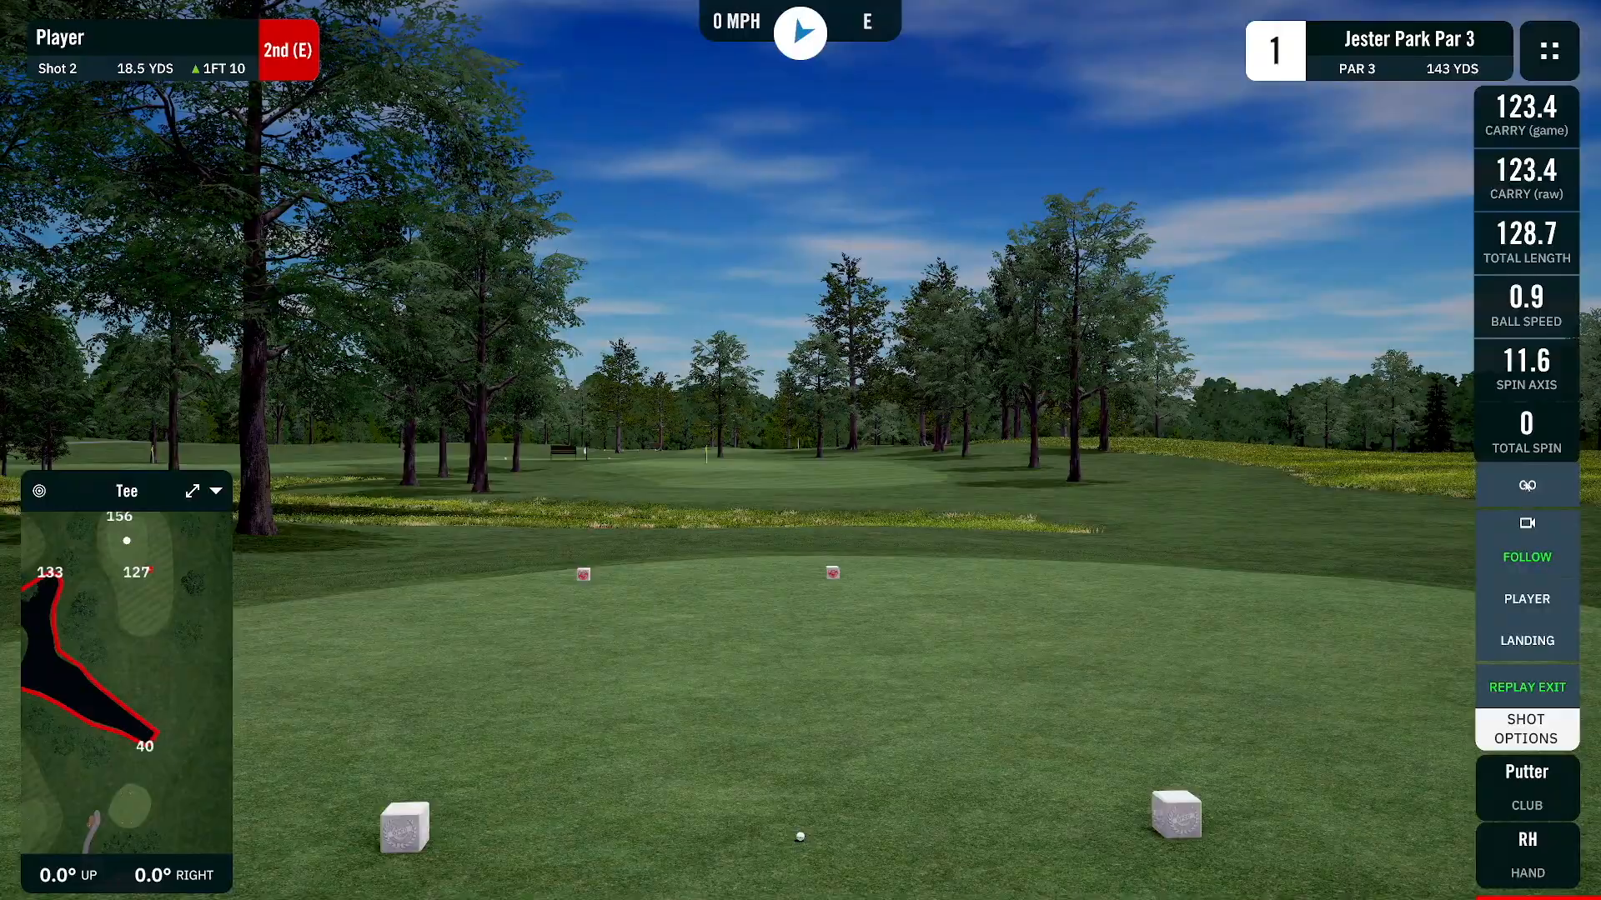
pyautogui.click(1527, 487)
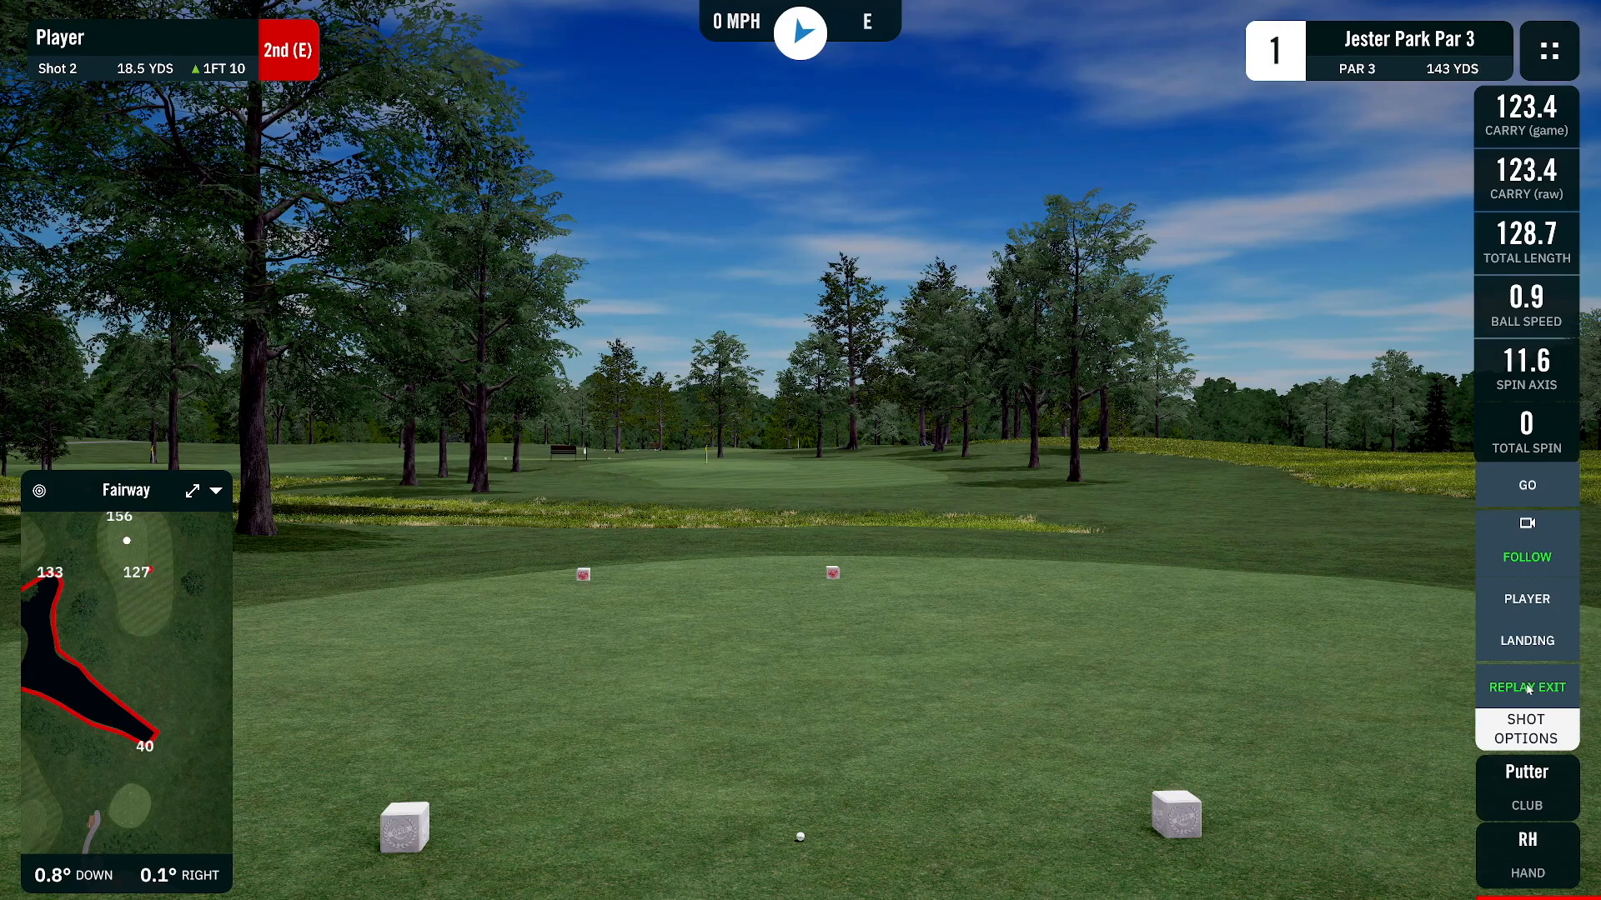
pyautogui.click(1528, 688)
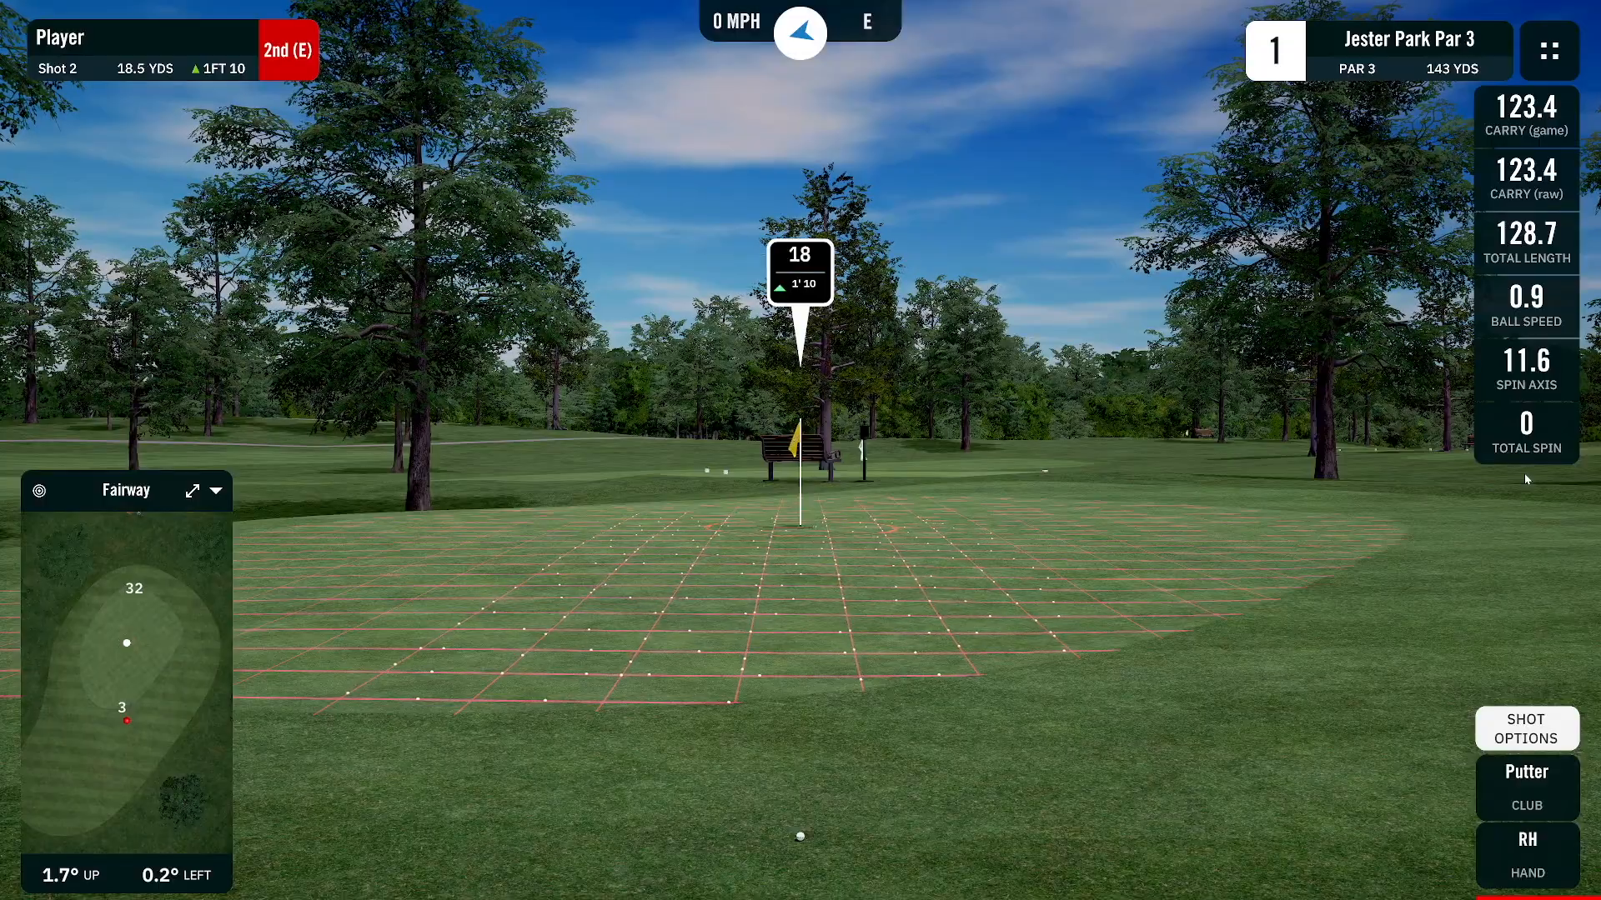
# Switch to Club Keyboard Mouse to Key and open the mouse position definitions
pyautogui.hotkey('alt', 'Tab')
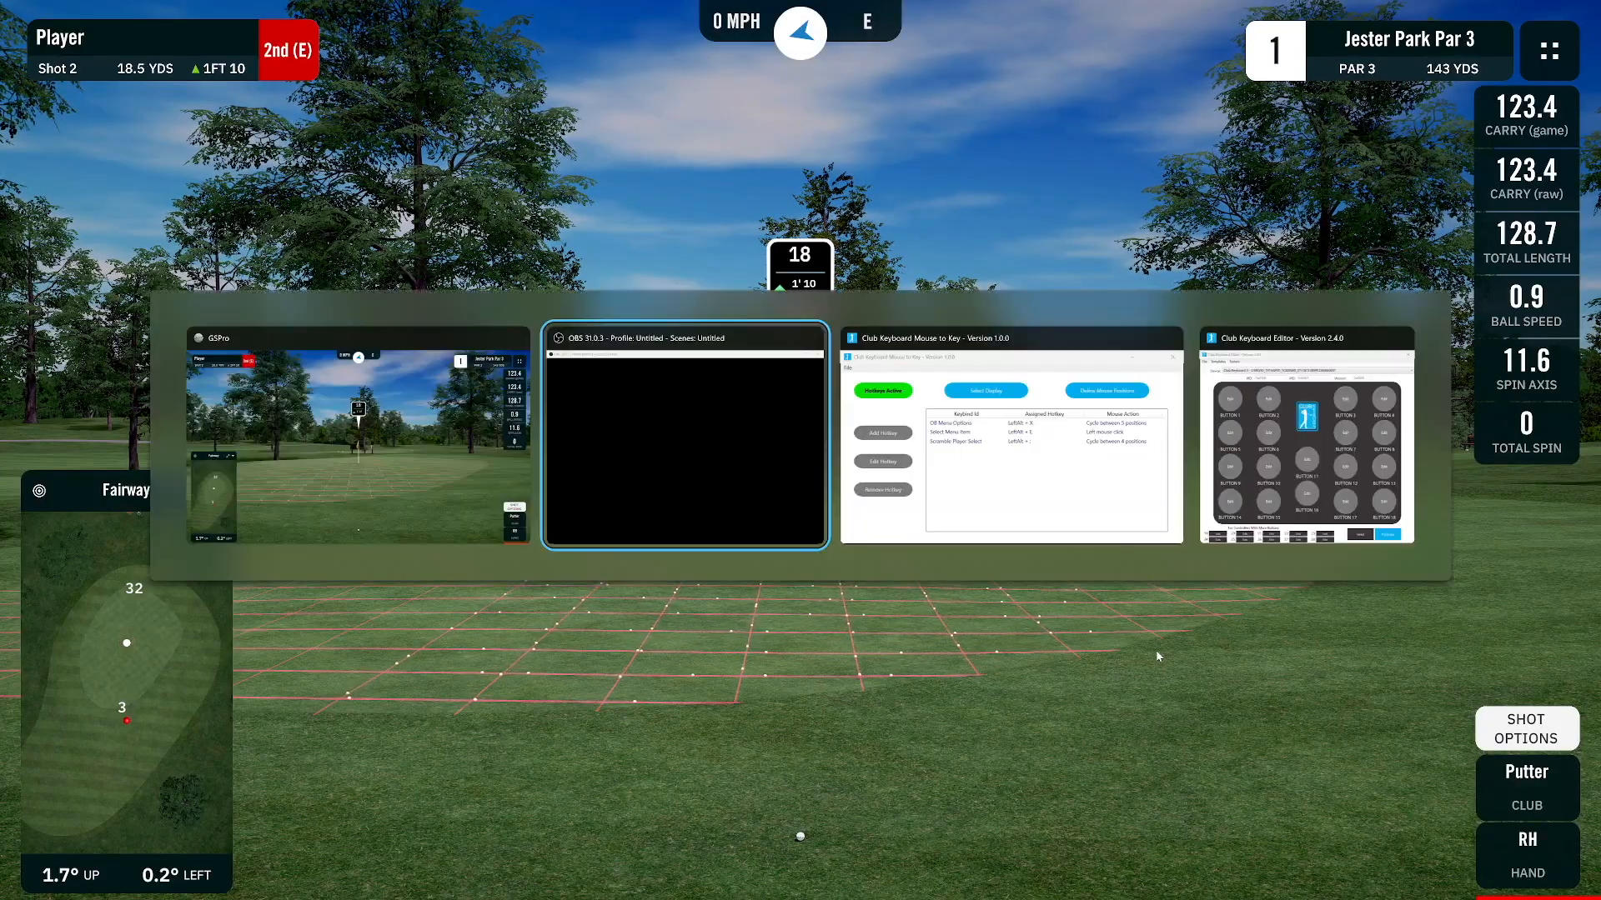
pyautogui.press('Tab')
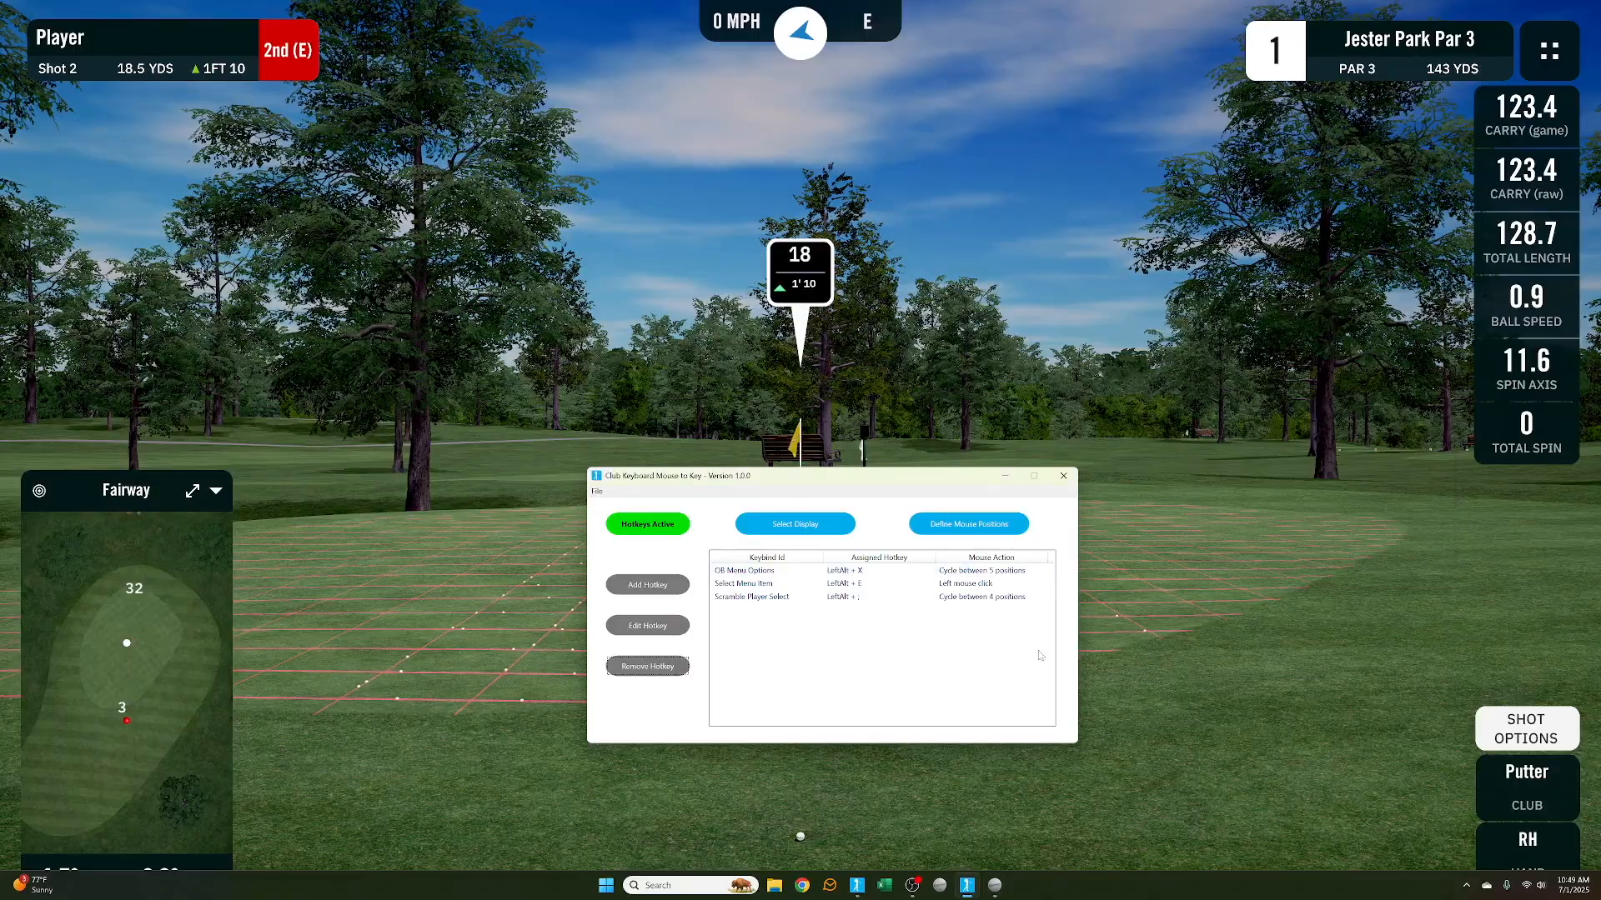
pyautogui.moveTo(927, 483); pyautogui.dragTo(906, 552)
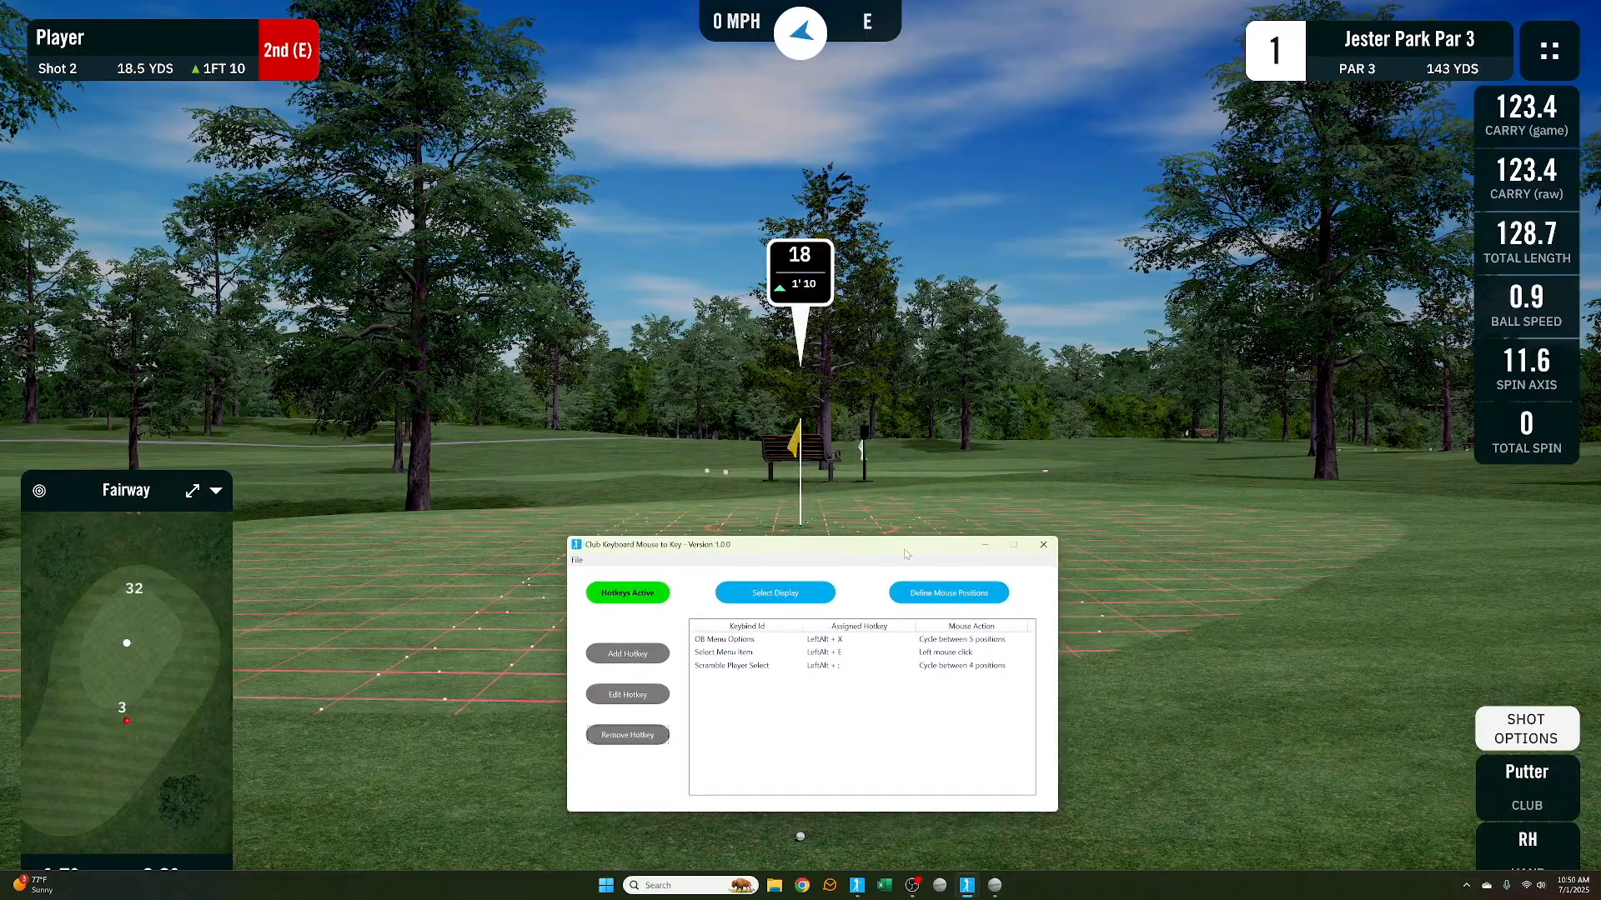
pyautogui.click(951, 597)
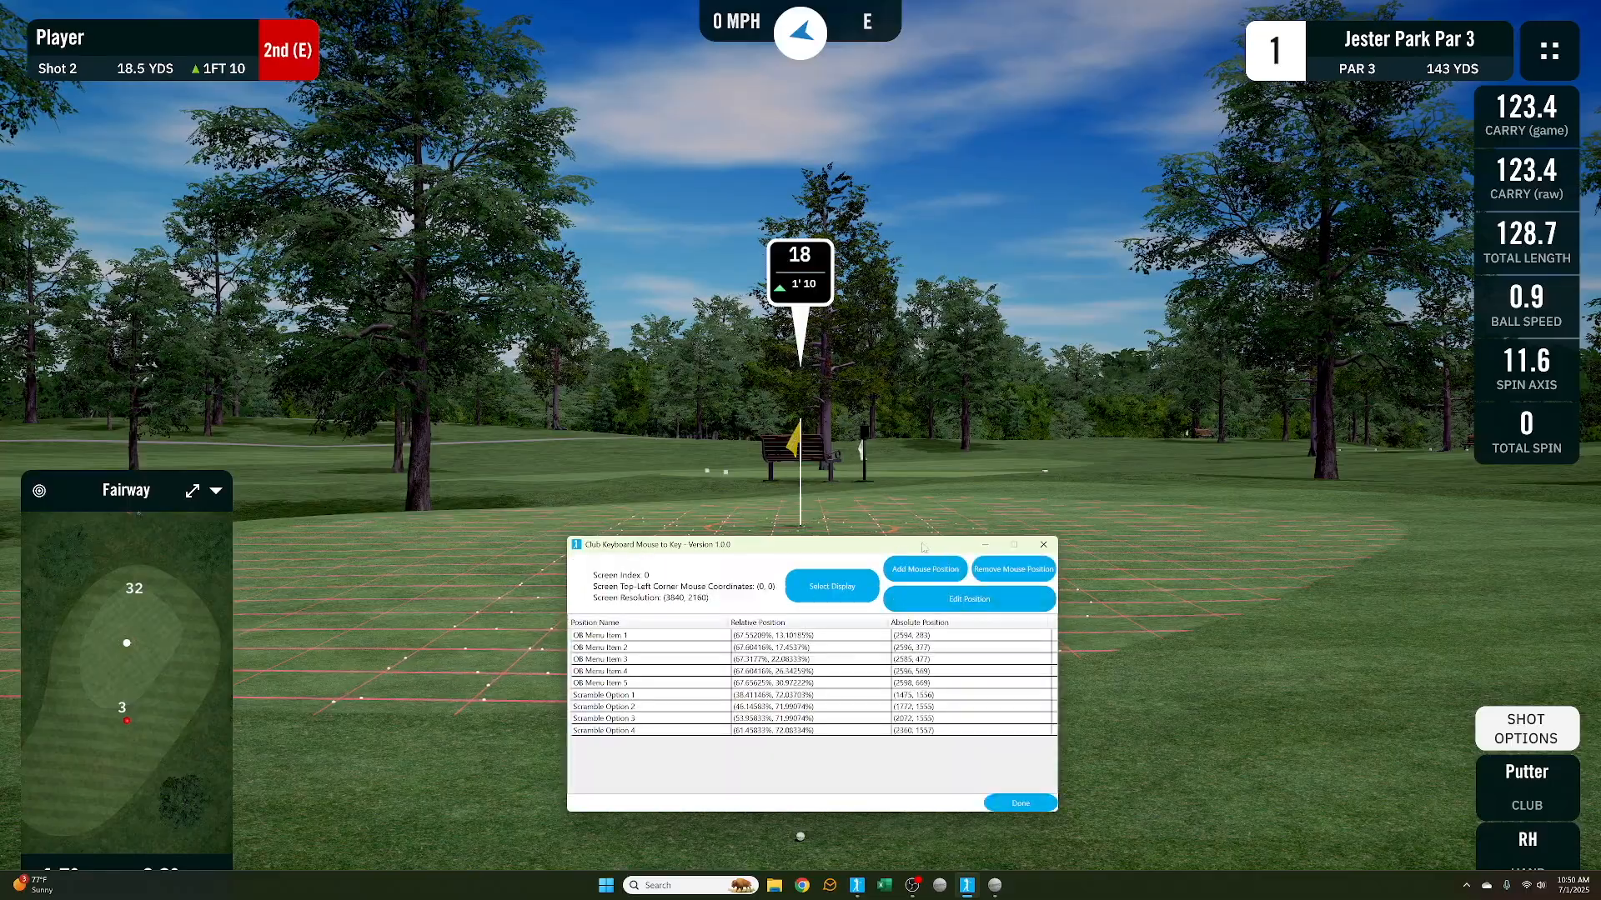
pyautogui.moveTo(922, 546)
pyautogui.mouseDown()
pyautogui.moveTo(919, 469)
pyautogui.moveTo(915, 519)
pyautogui.mouseUp()
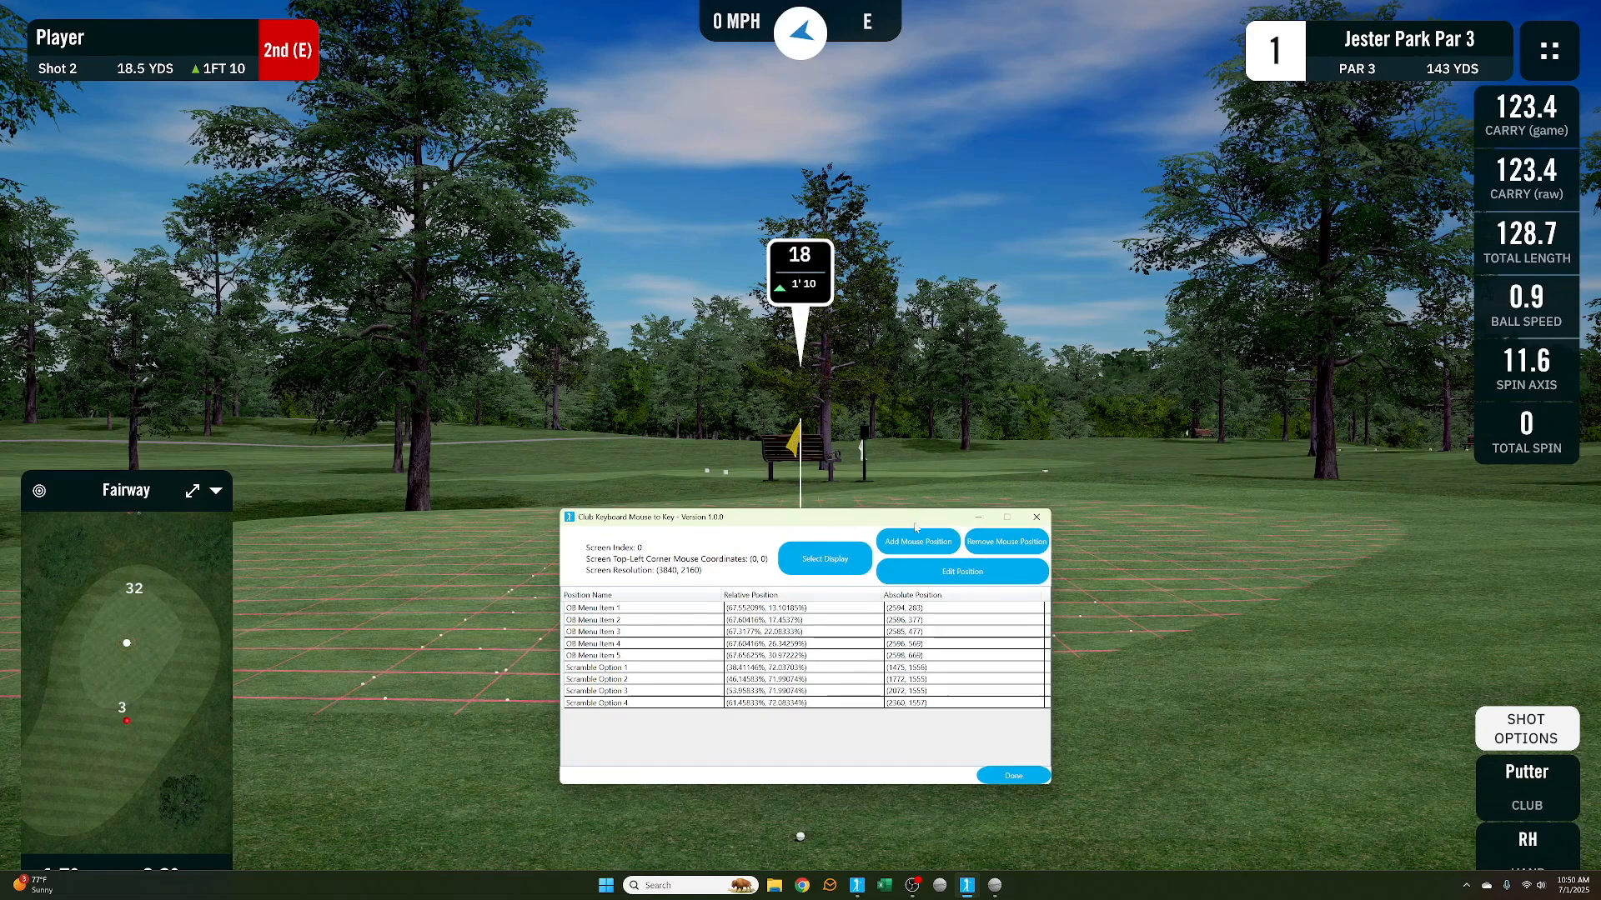
# Add a new mouse position and name it Shot Options
pyautogui.click(919, 553)
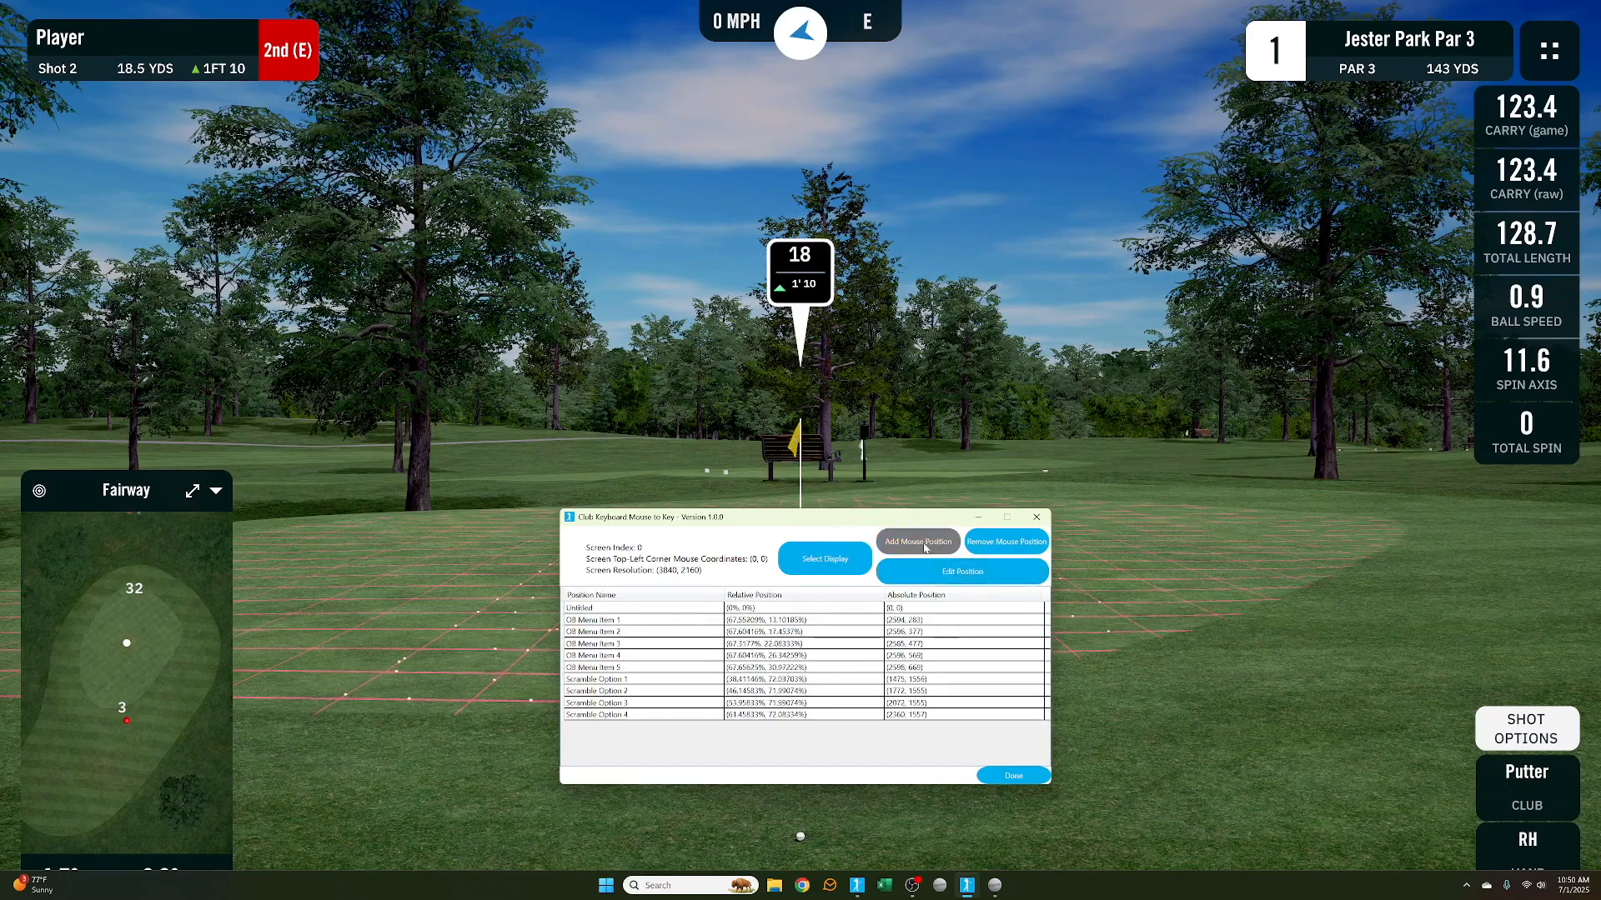
pyautogui.click(724, 608)
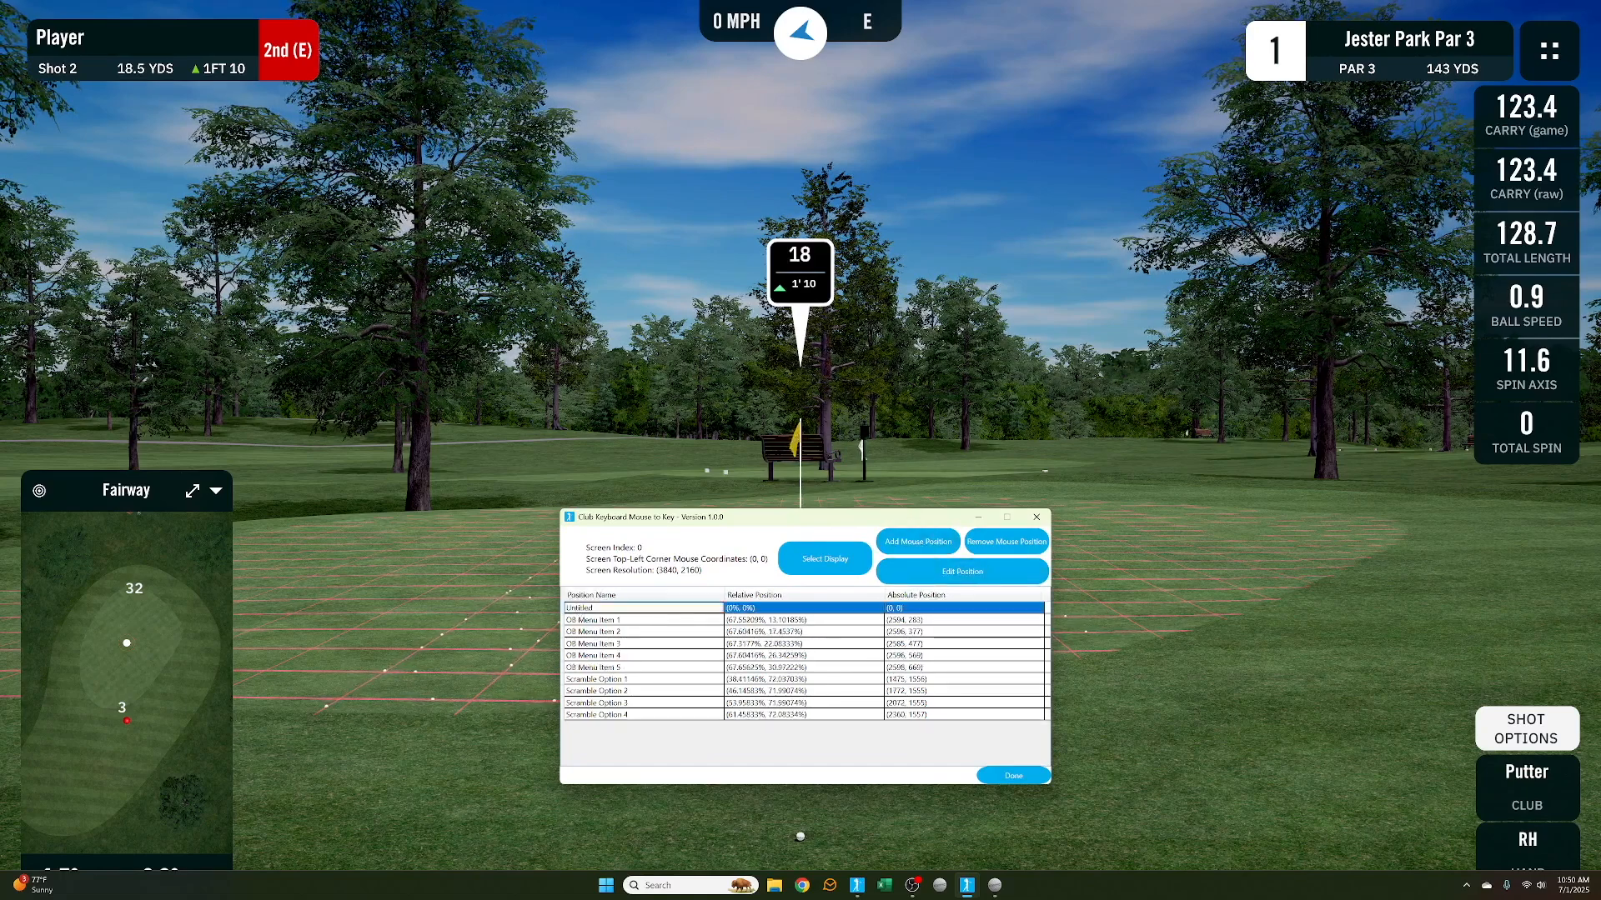
pyautogui.write('S')
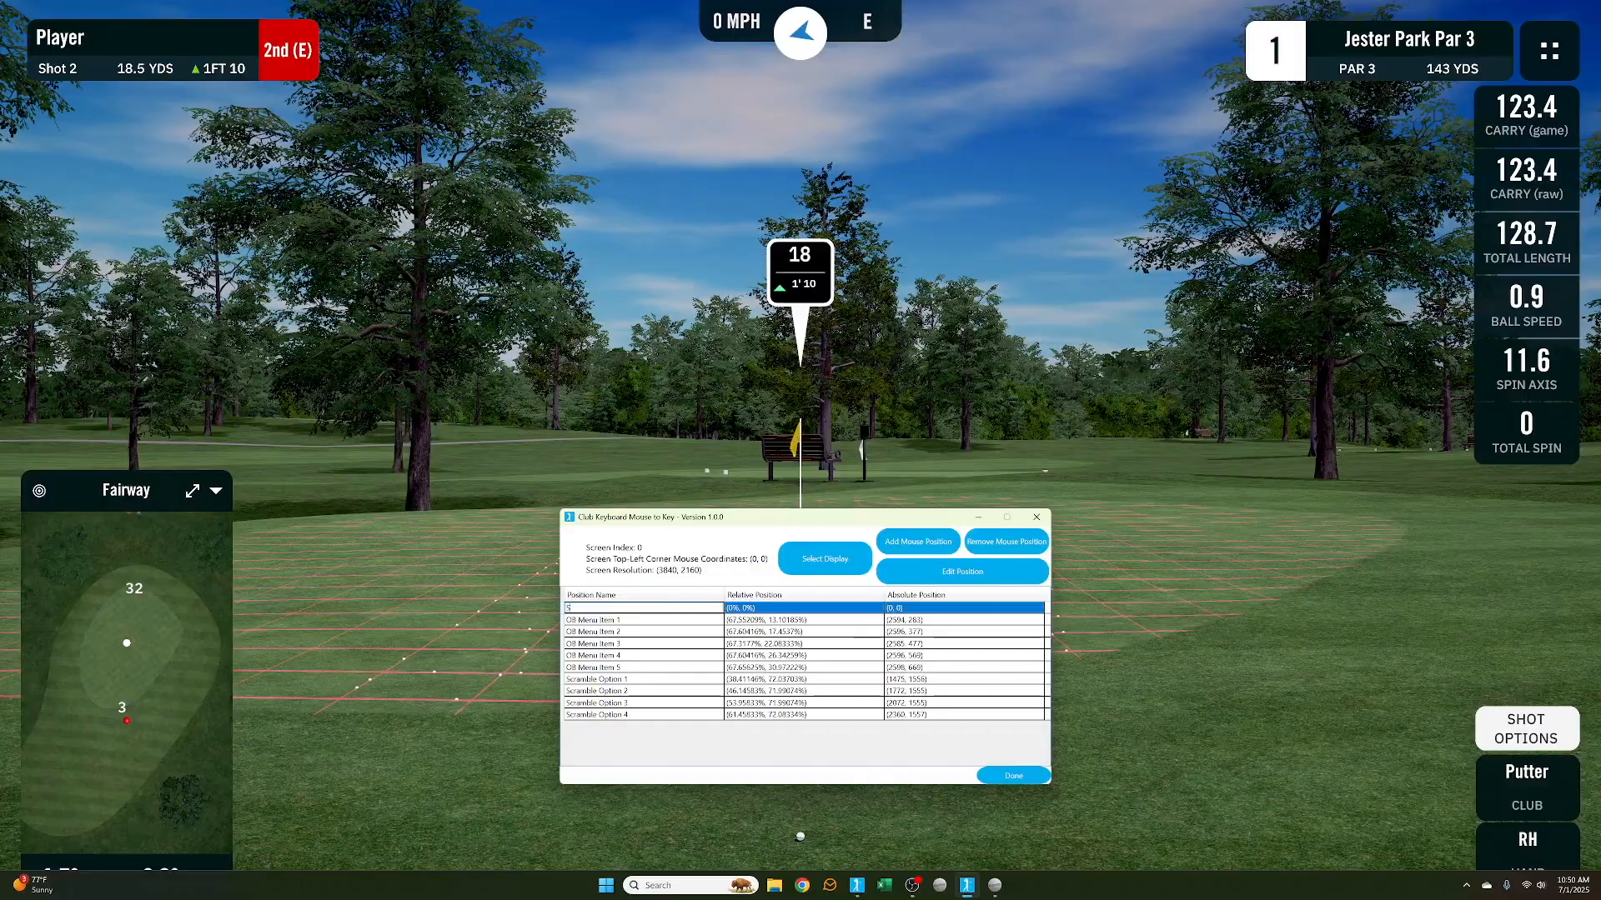
pyautogui.write('hot Options')
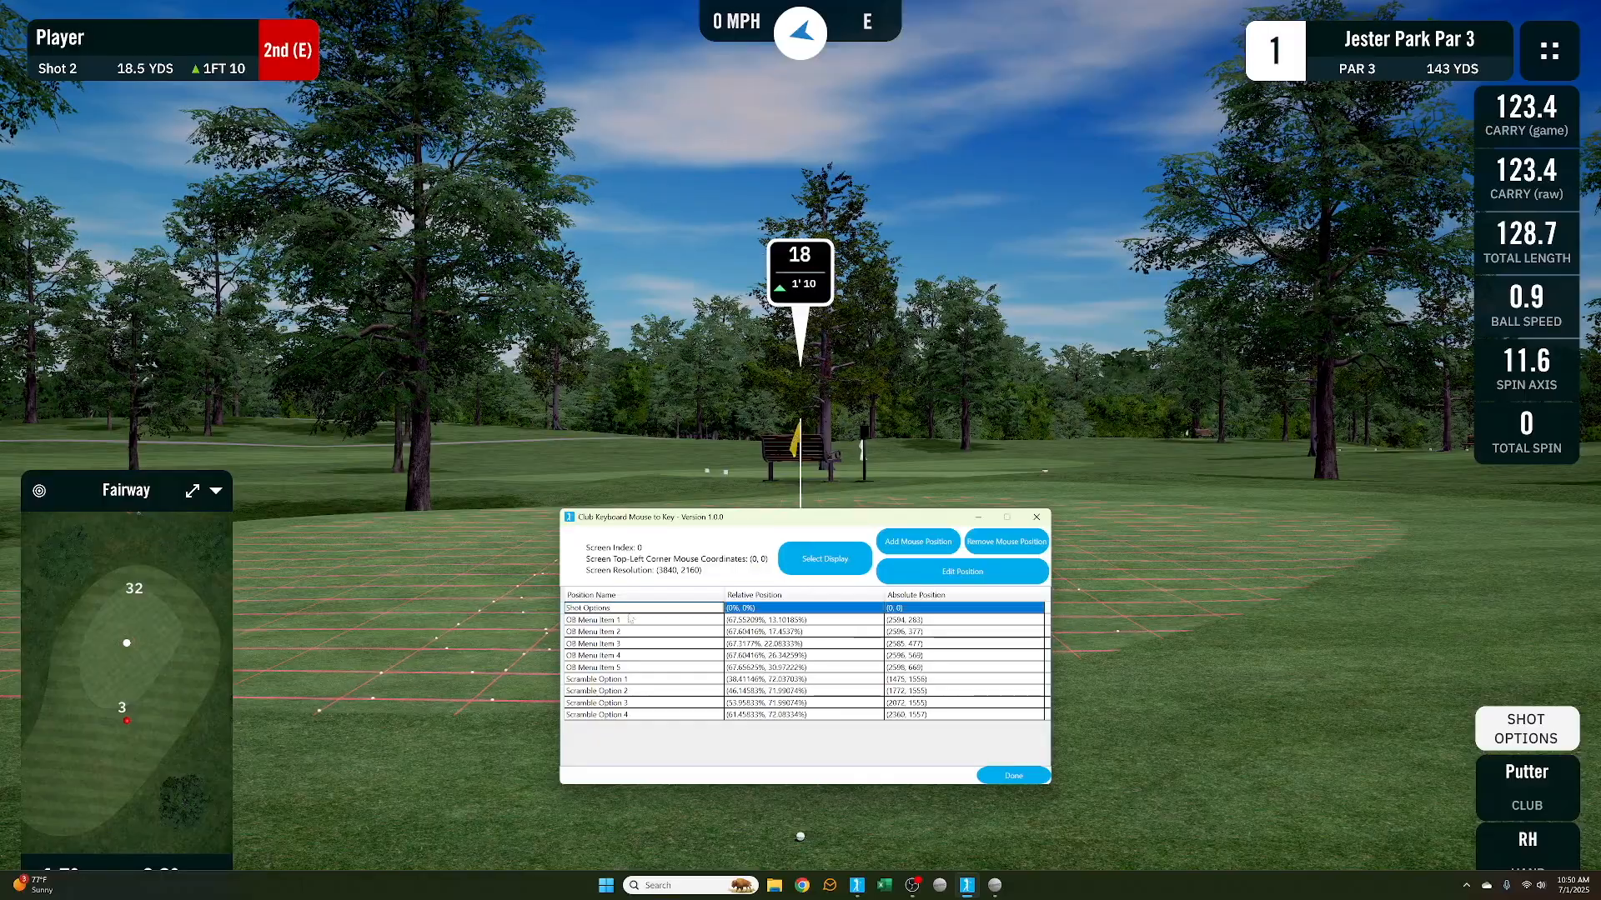
# Add another mouse position and name it Replay
pyautogui.click(920, 549)
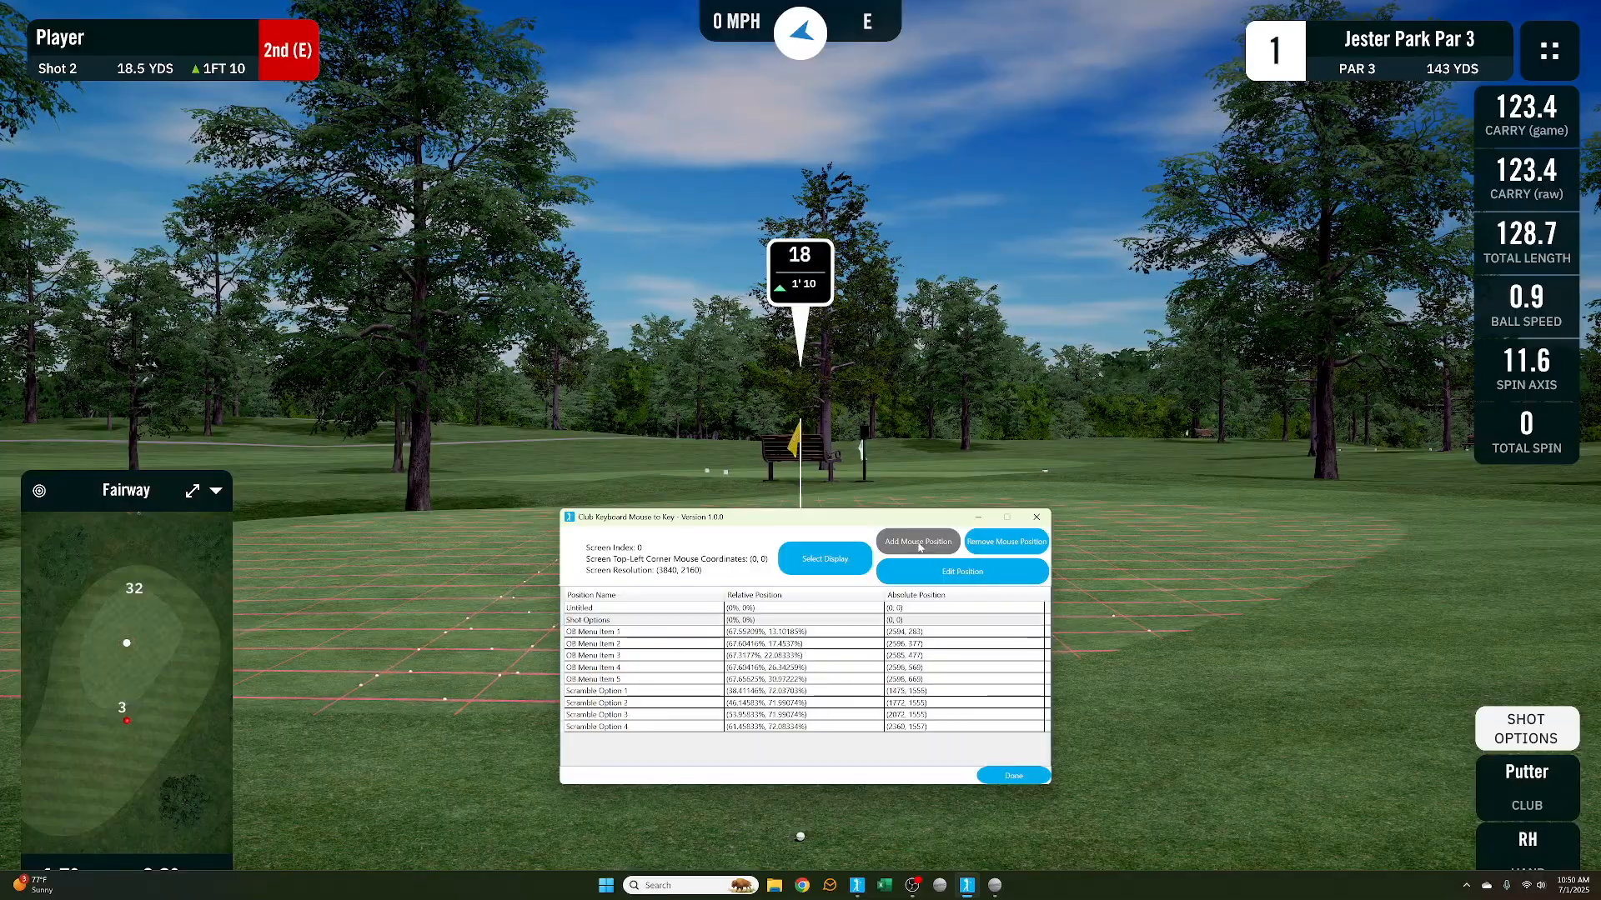
pyautogui.click(579, 610)
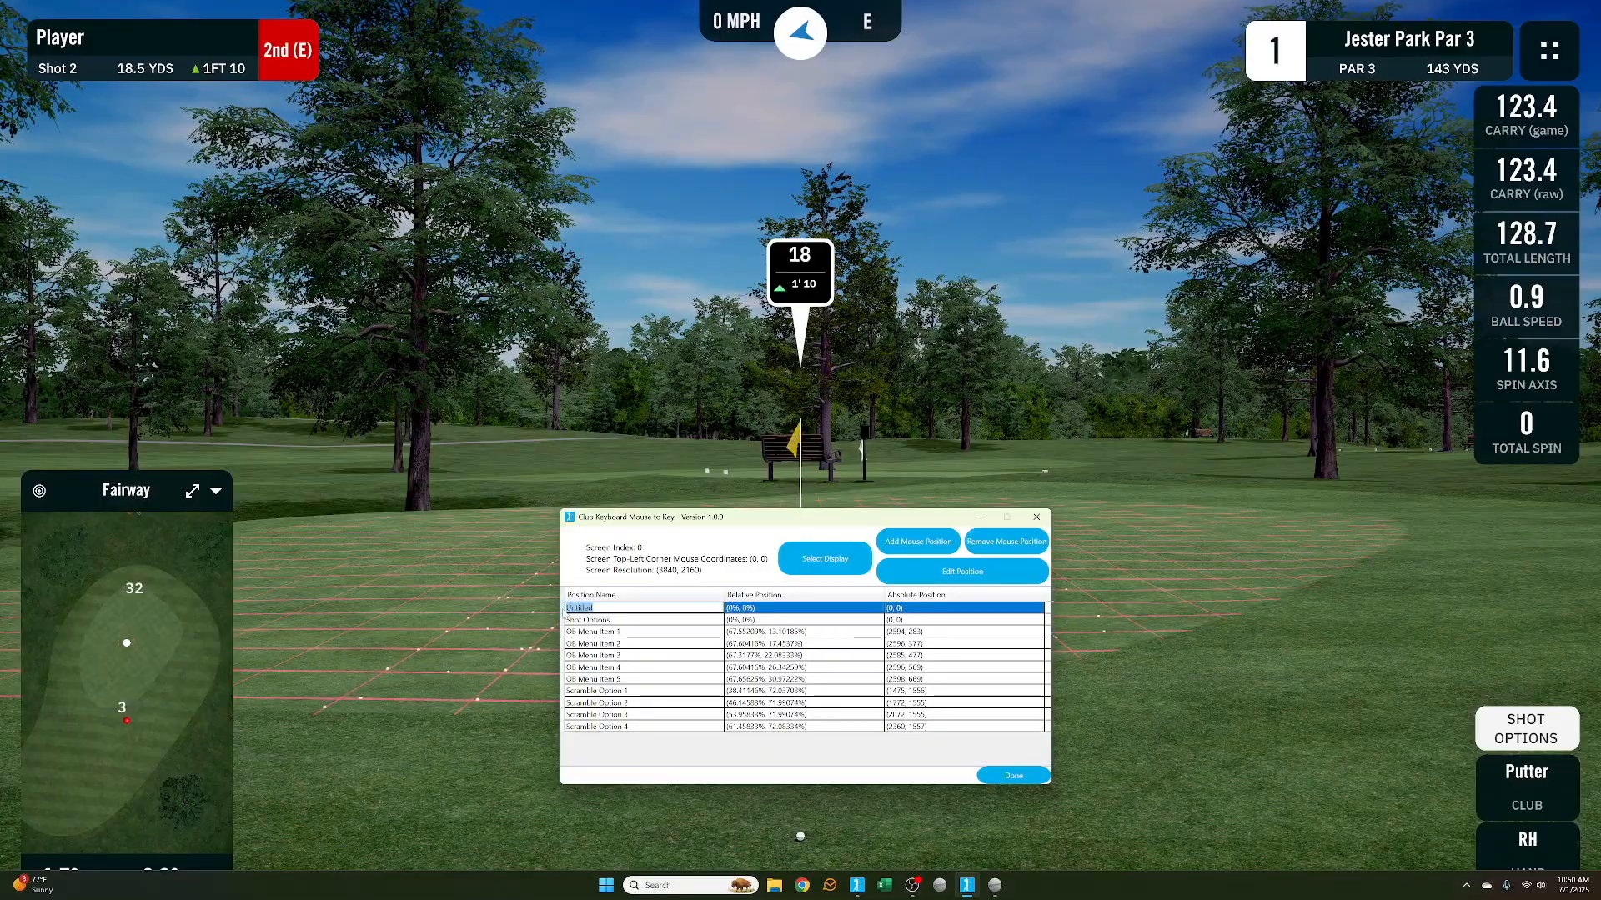
pyautogui.write('Replay')
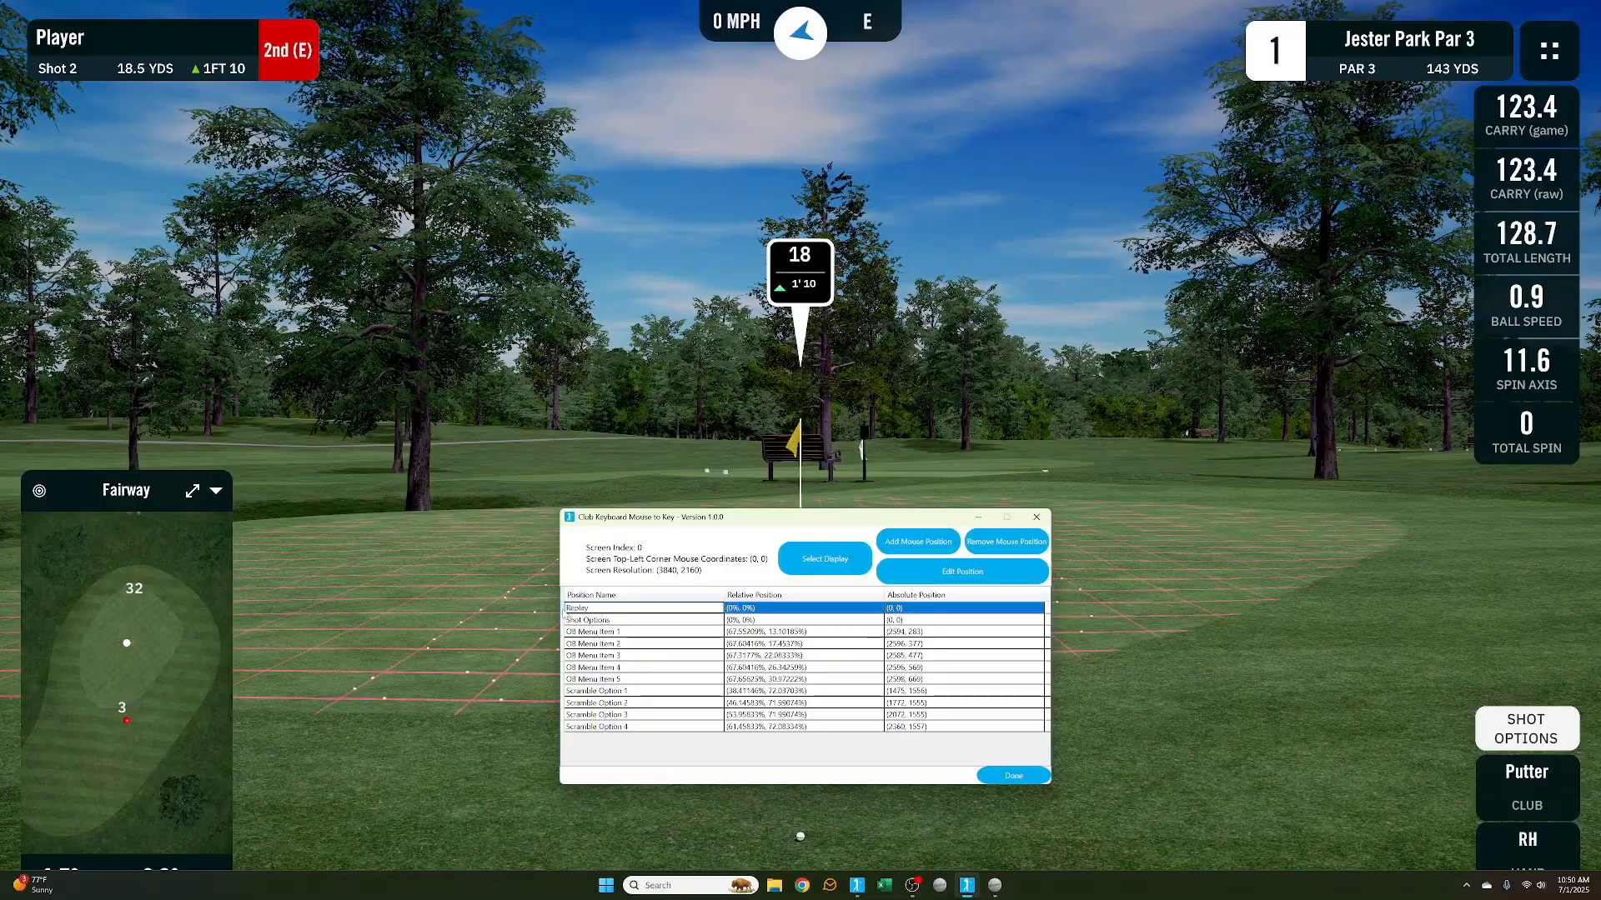
# Add a third mouse position and name it Go
pyautogui.click(917, 541)
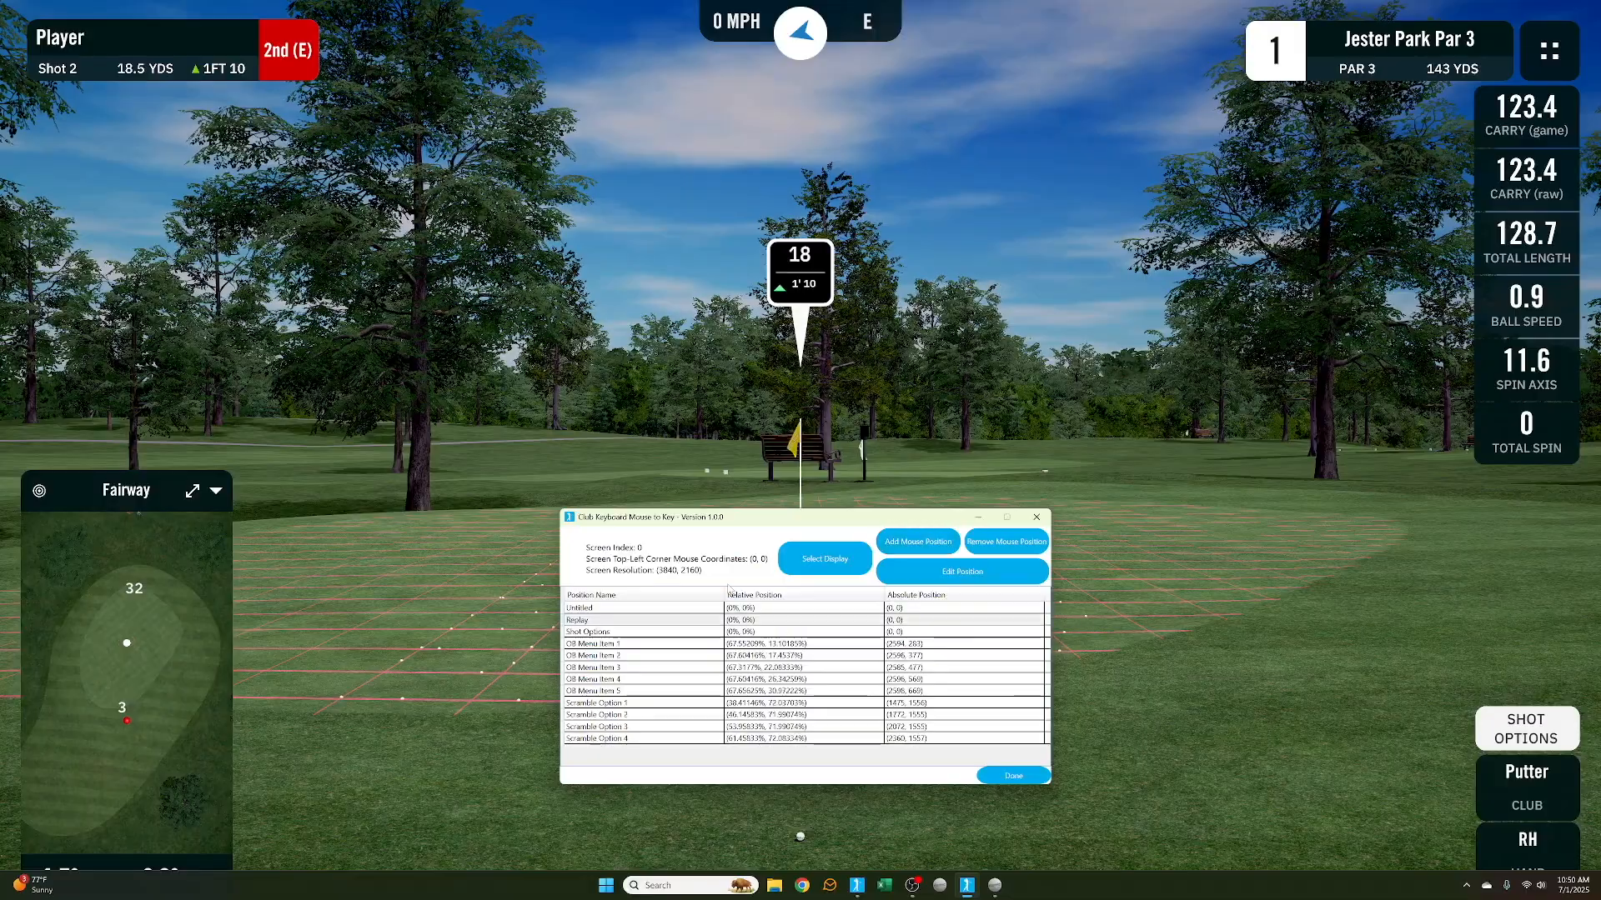
pyautogui.click(584, 610)
pyautogui.click(584, 609)
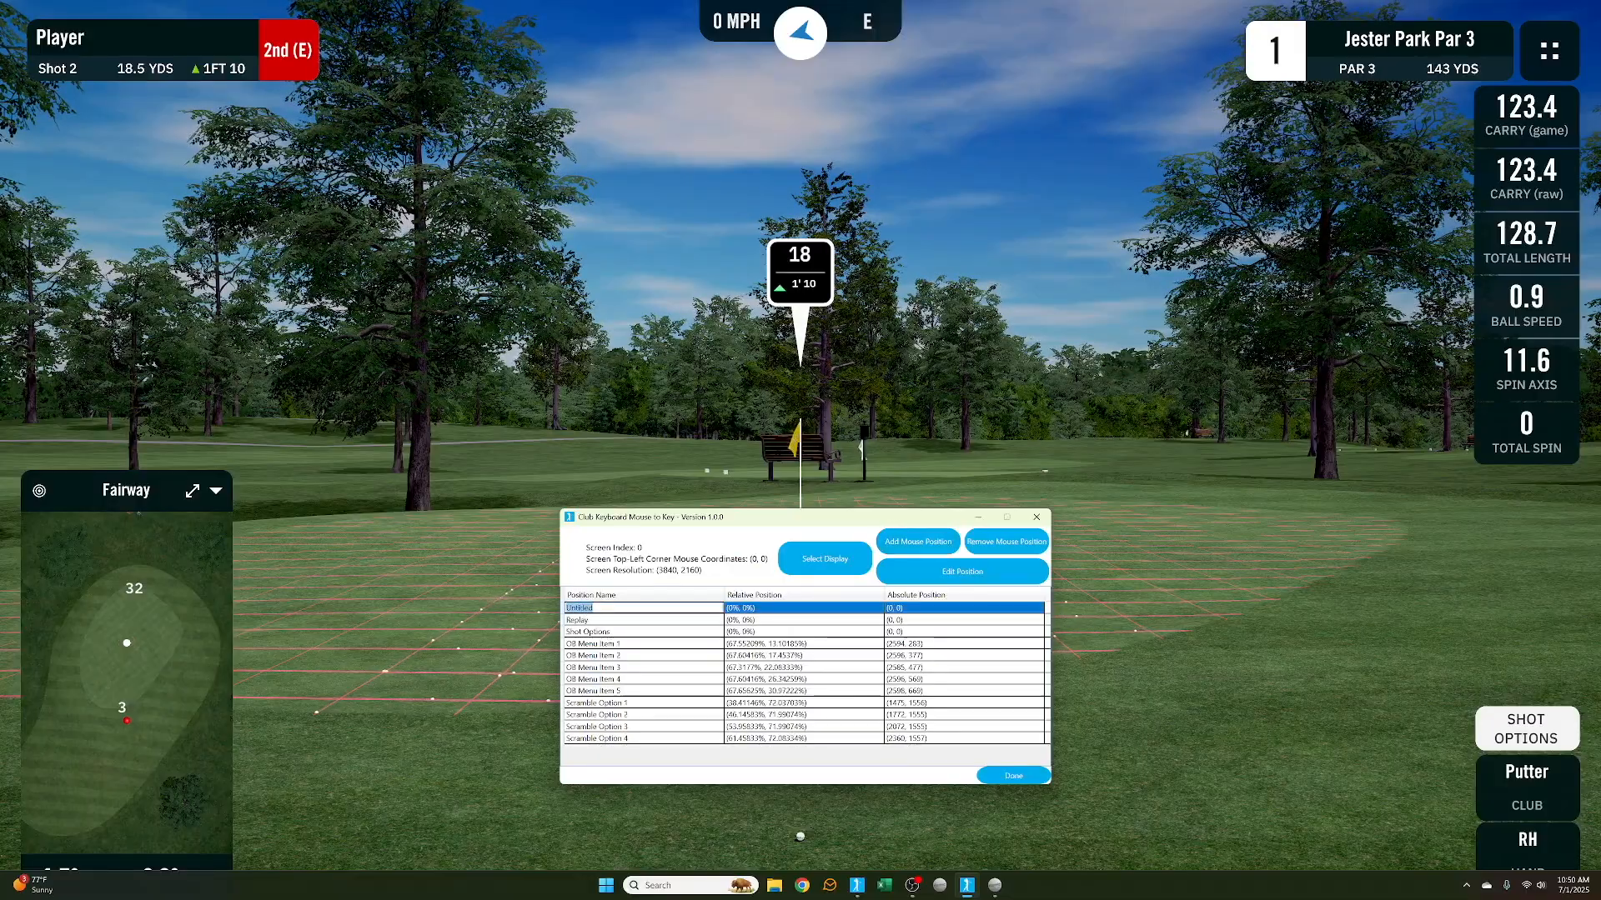
# Record the Shot Options position at the simulator's Shot Options button
pyautogui.click(586, 632)
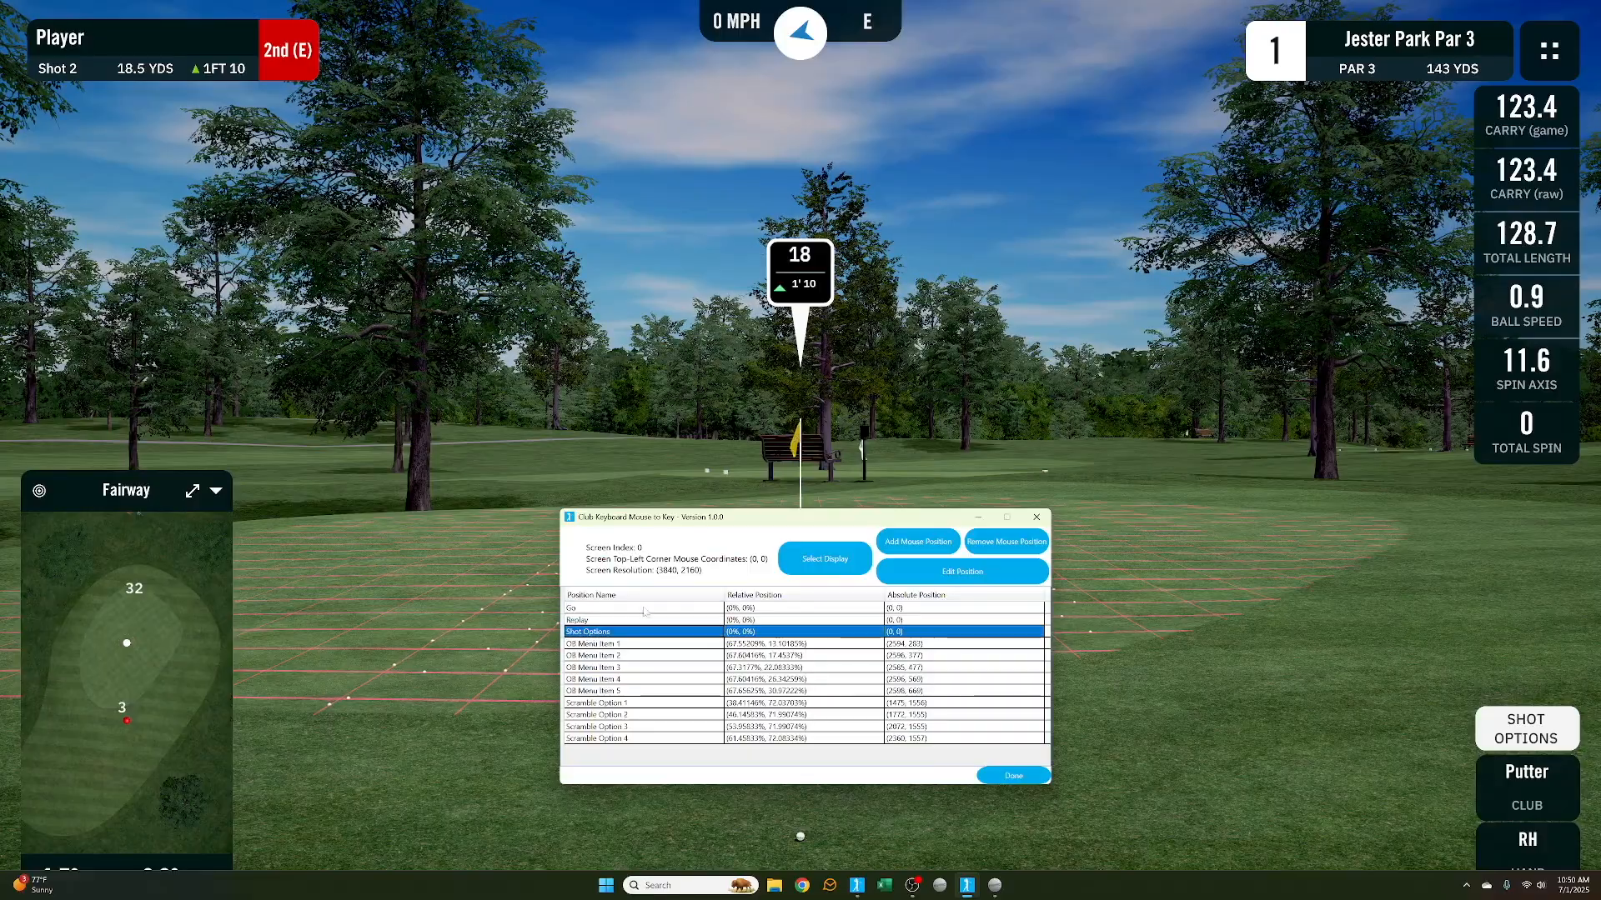
pyautogui.moveTo(748, 522); pyautogui.dragTo(740, 479)
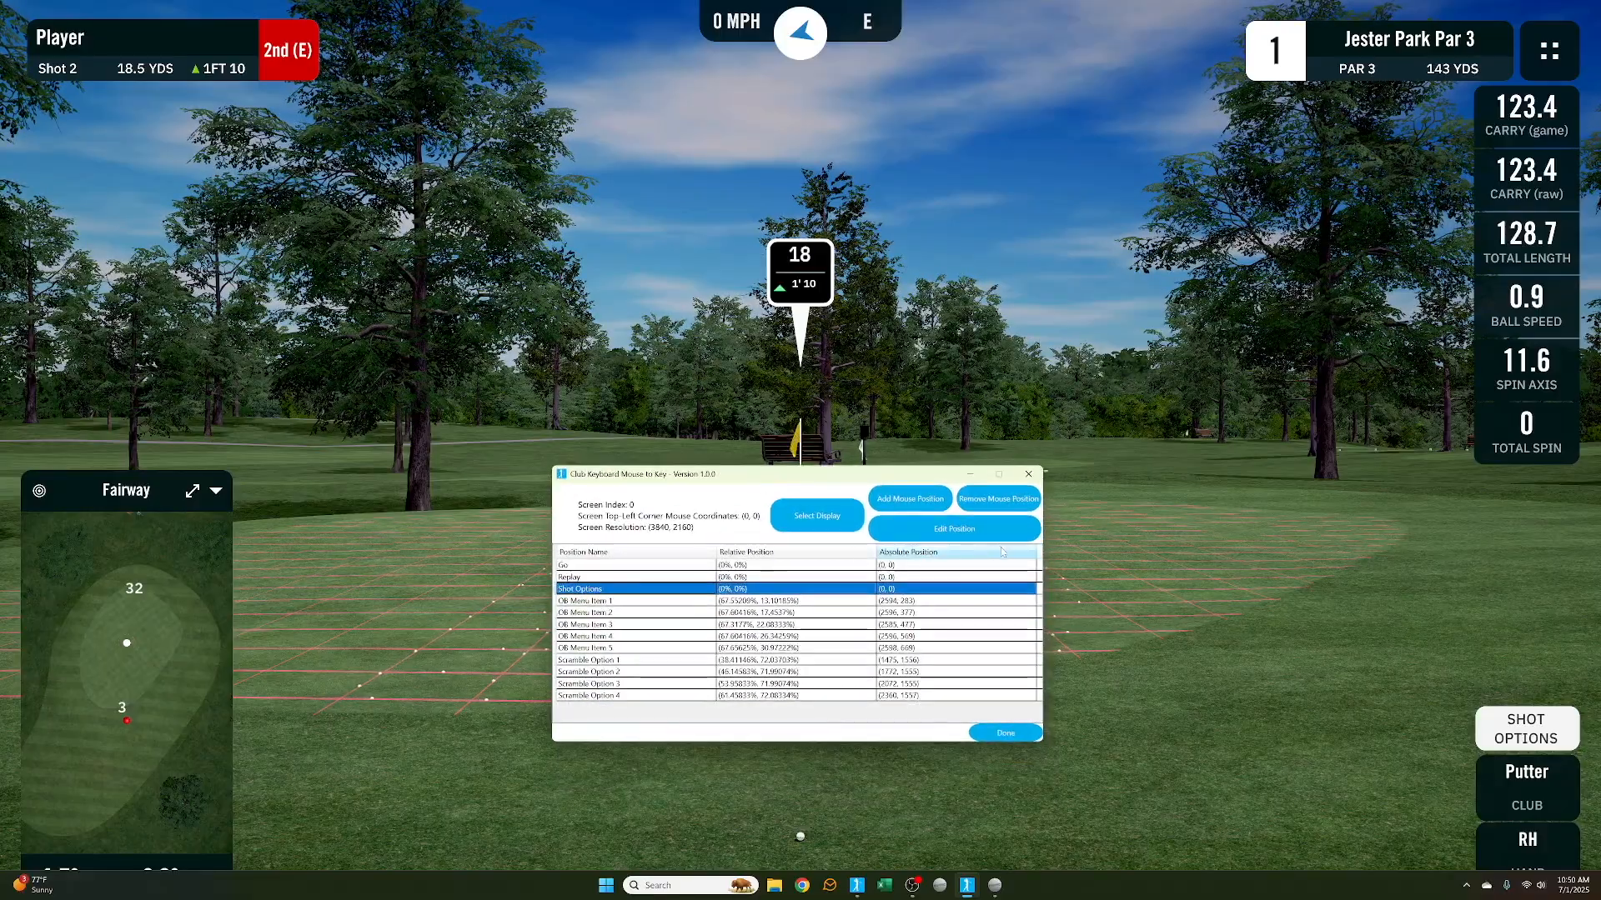
pyautogui.click(963, 536)
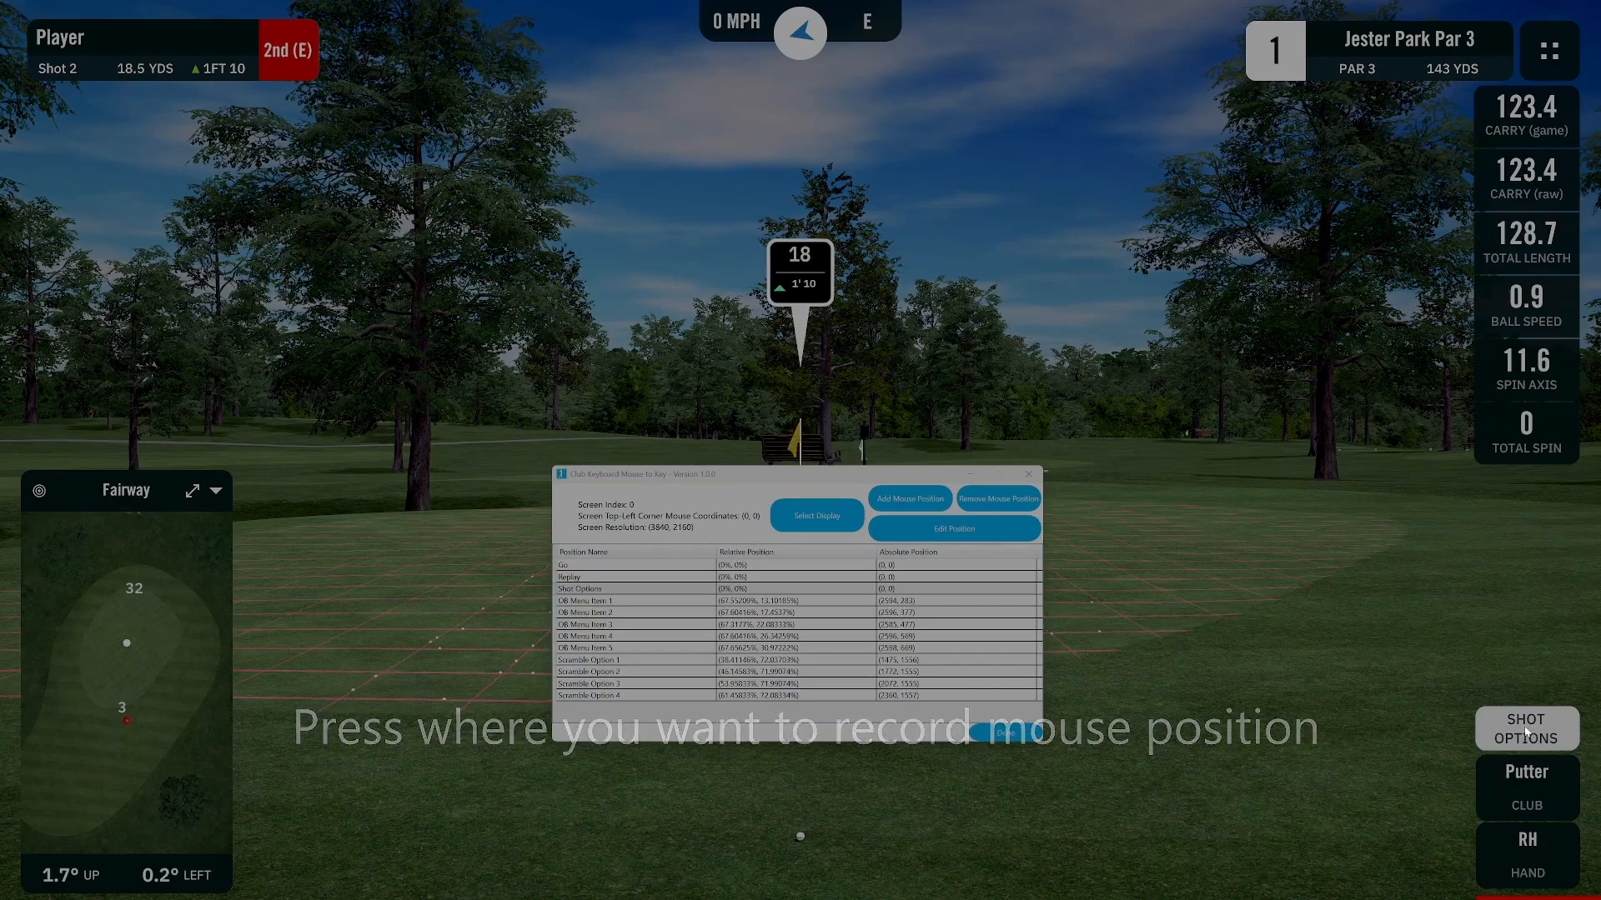
pyautogui.click(1525, 727)
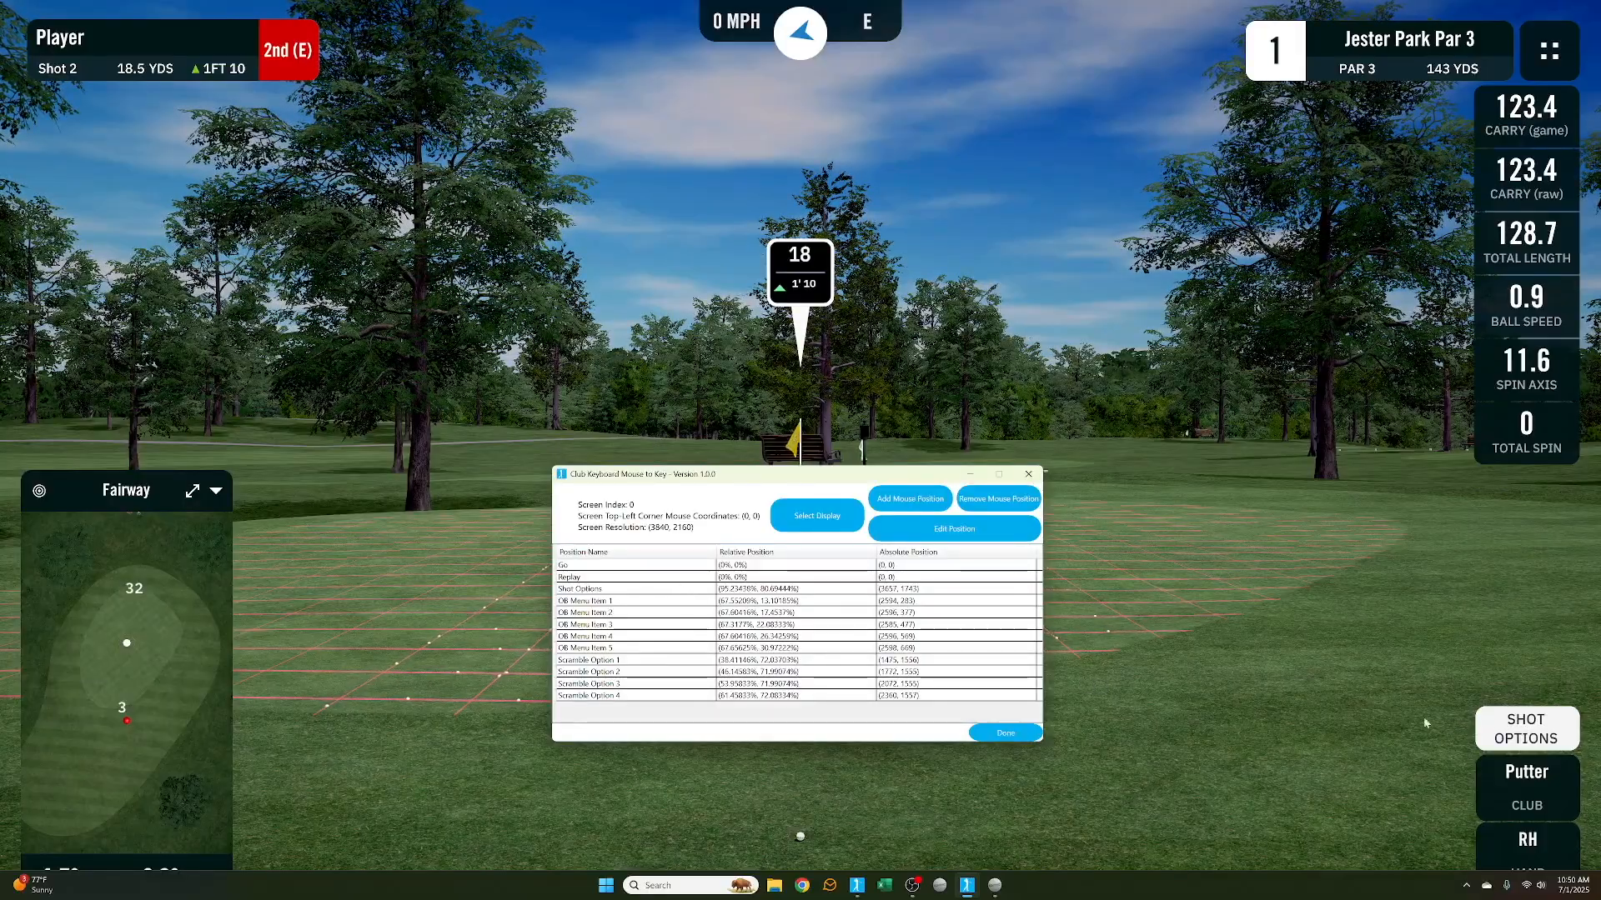
# Open the Shot Options menu and record the Replay position at its Replay button
pyautogui.click(1530, 730)
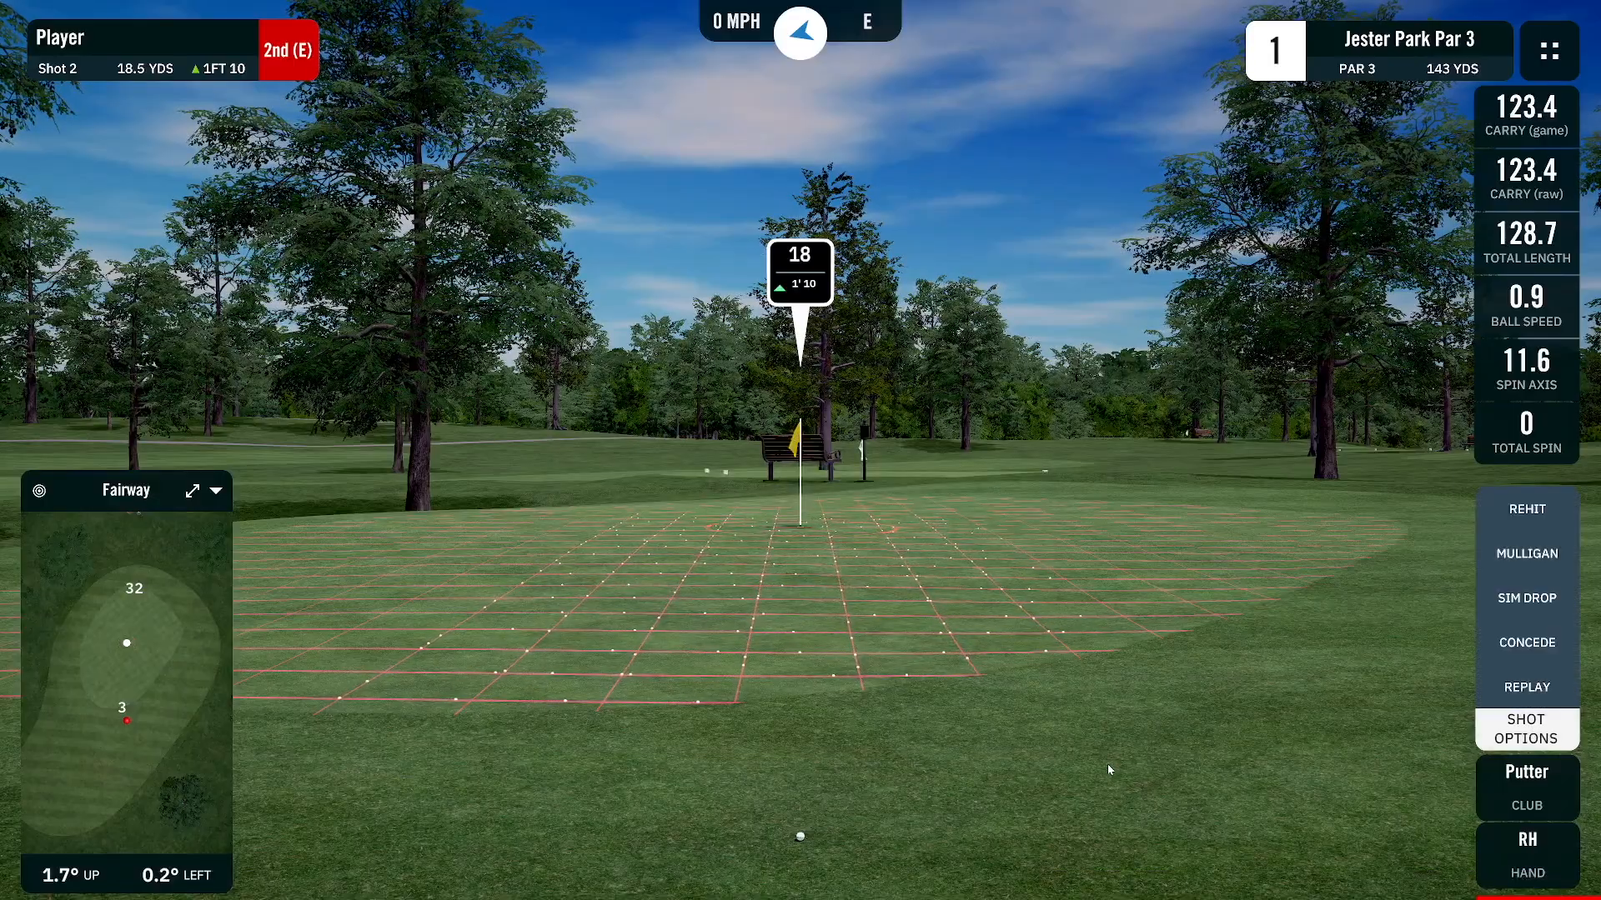
pyautogui.hotkey('alt', 'Tab')
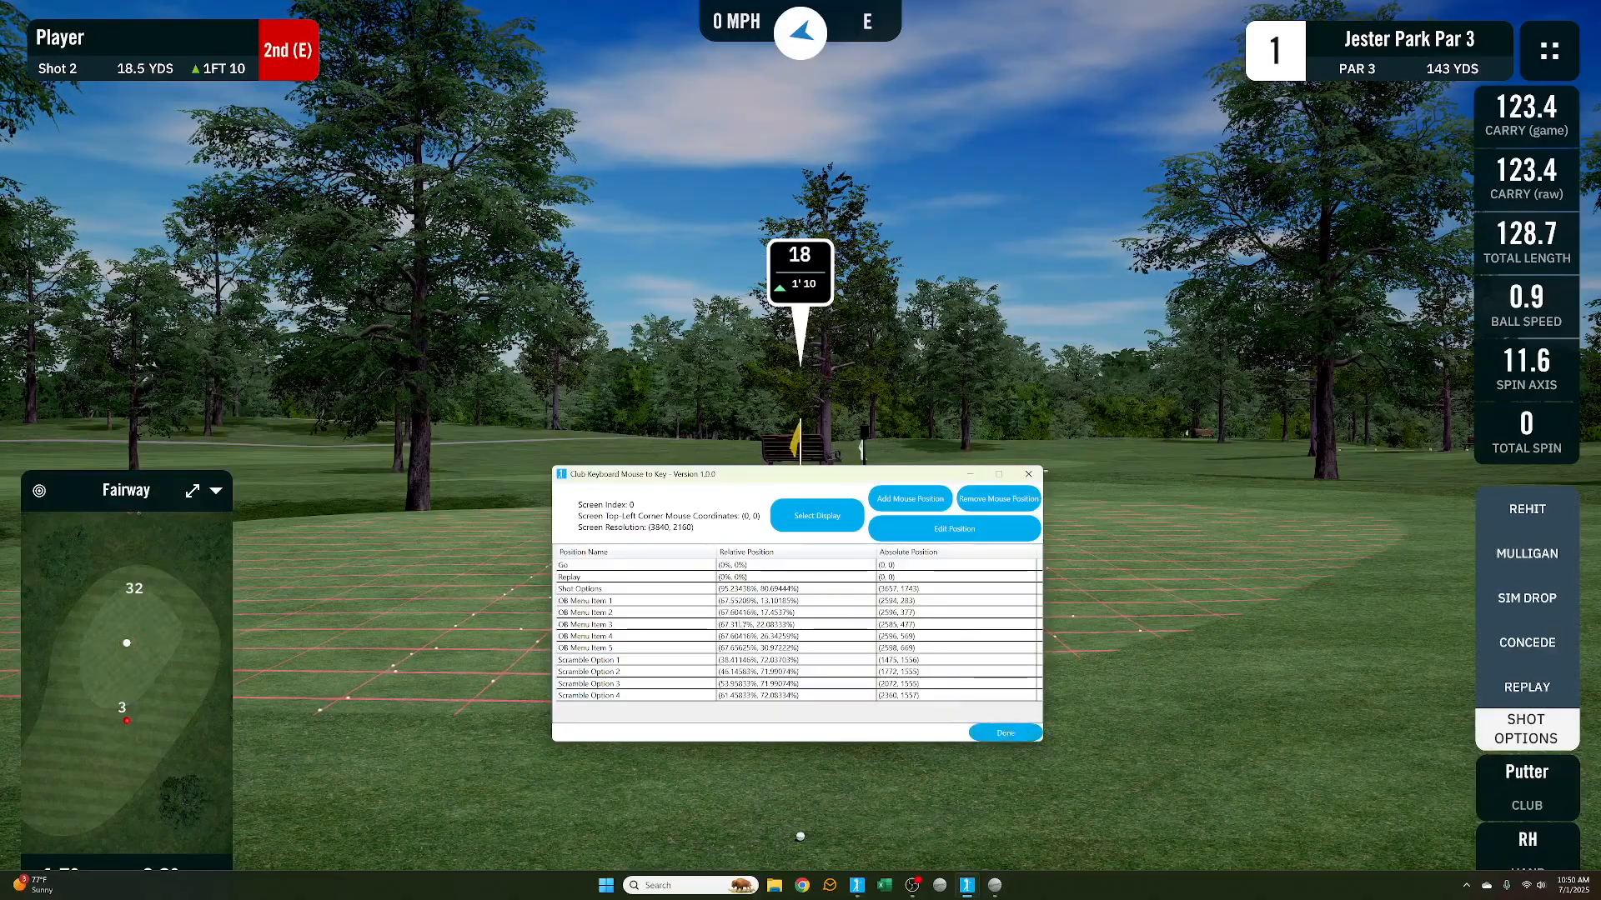
pyautogui.click(694, 580)
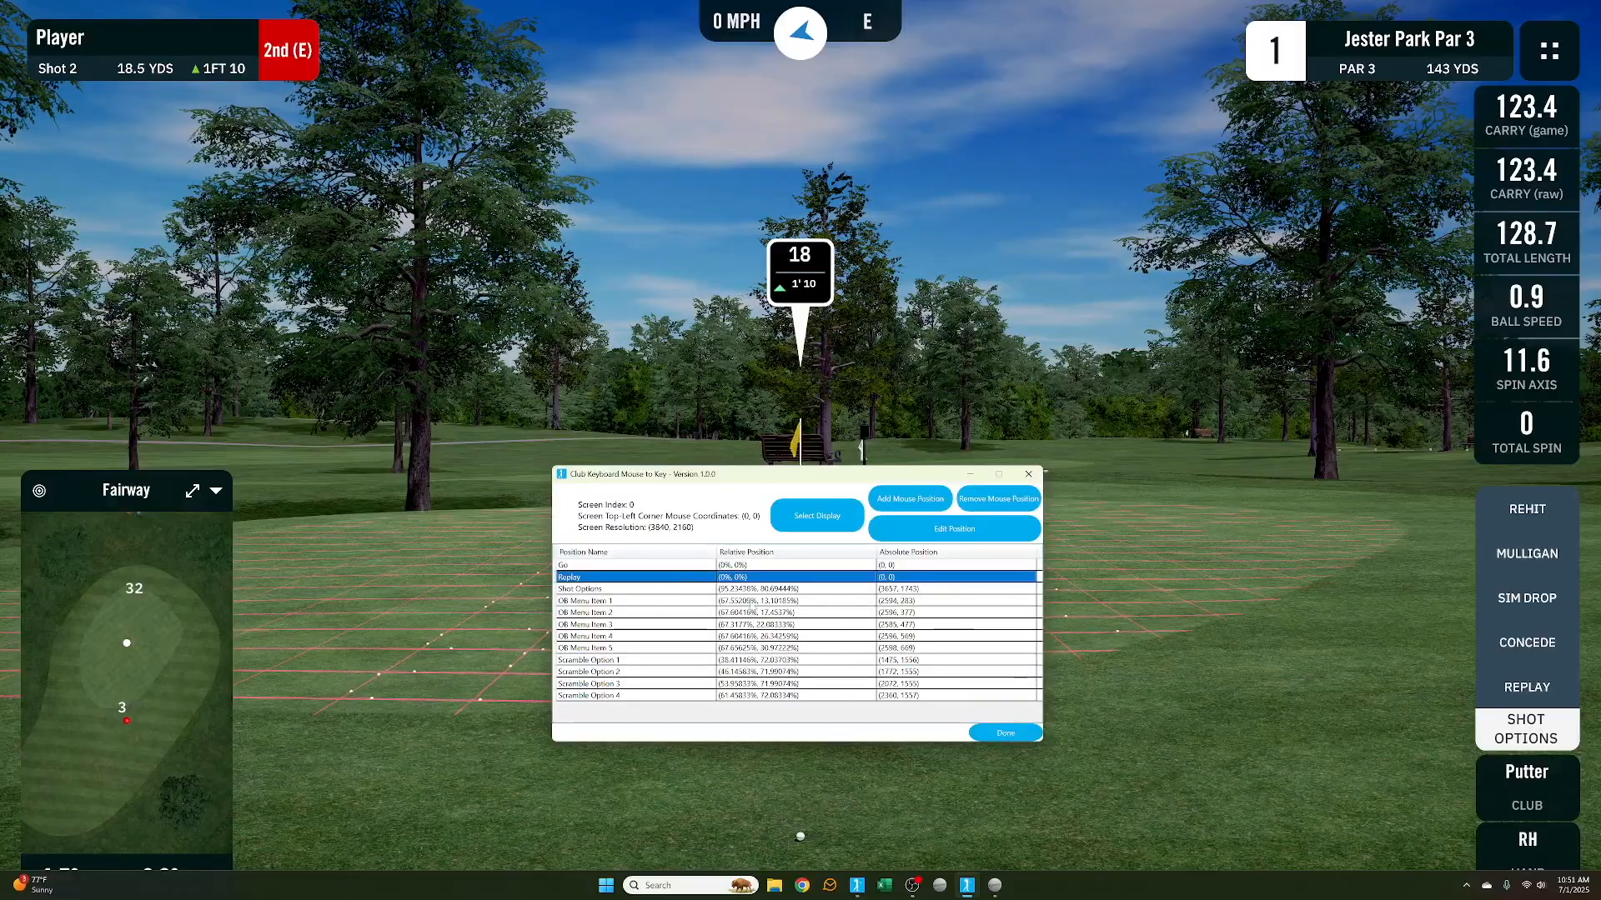
pyautogui.click(950, 533)
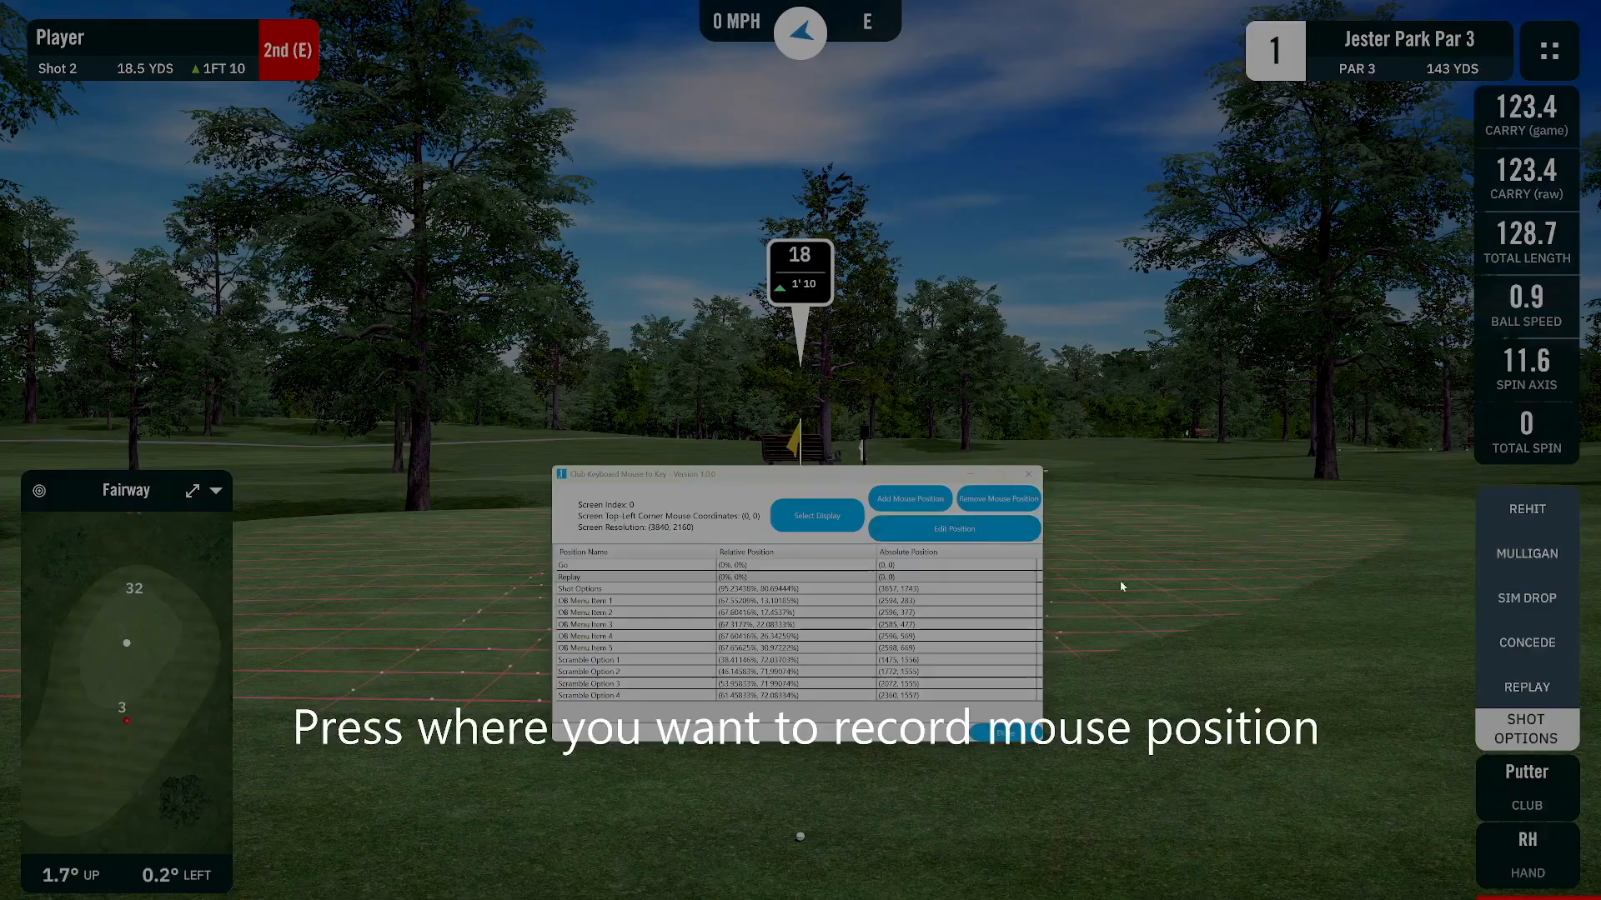
pyautogui.click(1526, 686)
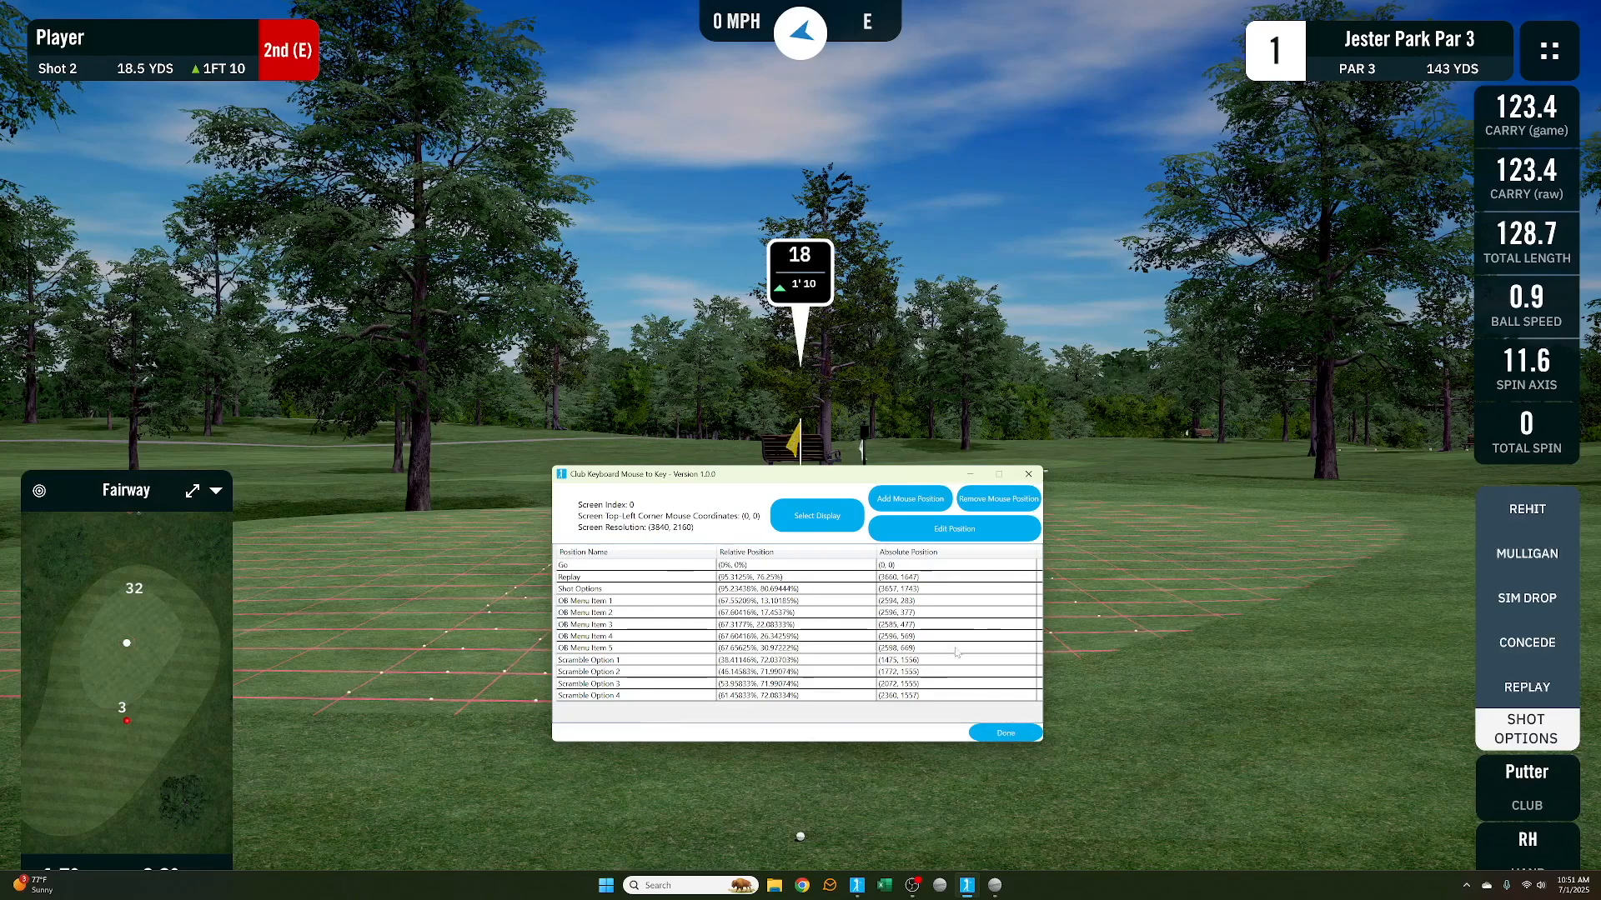
# Start the replay in the simulator and record the Go position at its Go button
pyautogui.click(1154, 656)
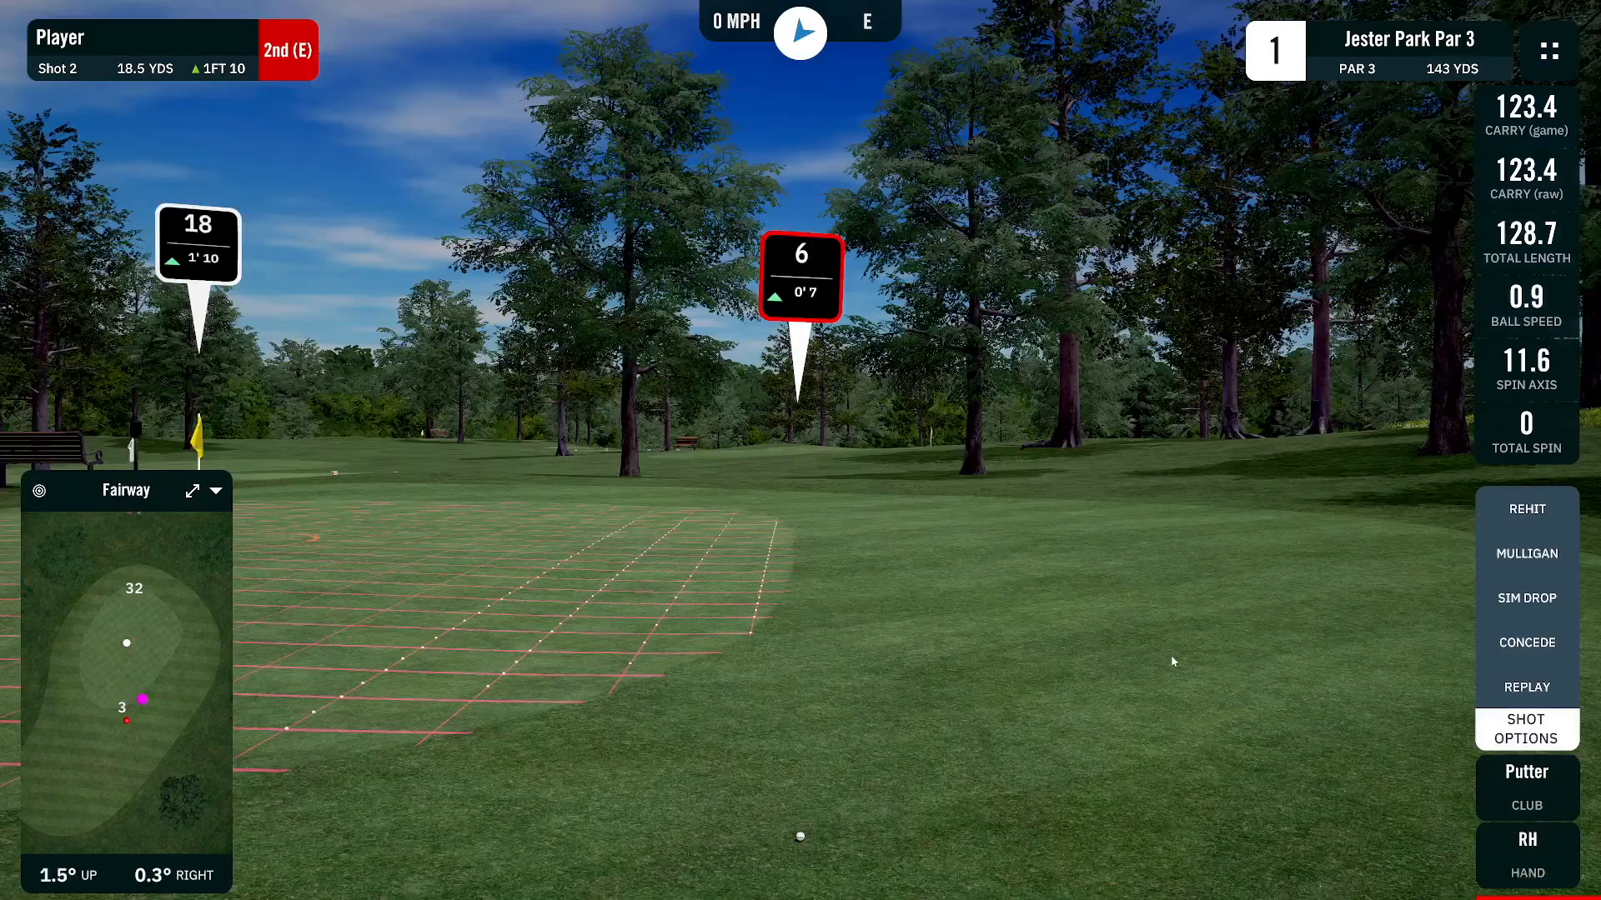
pyautogui.click(292, 567)
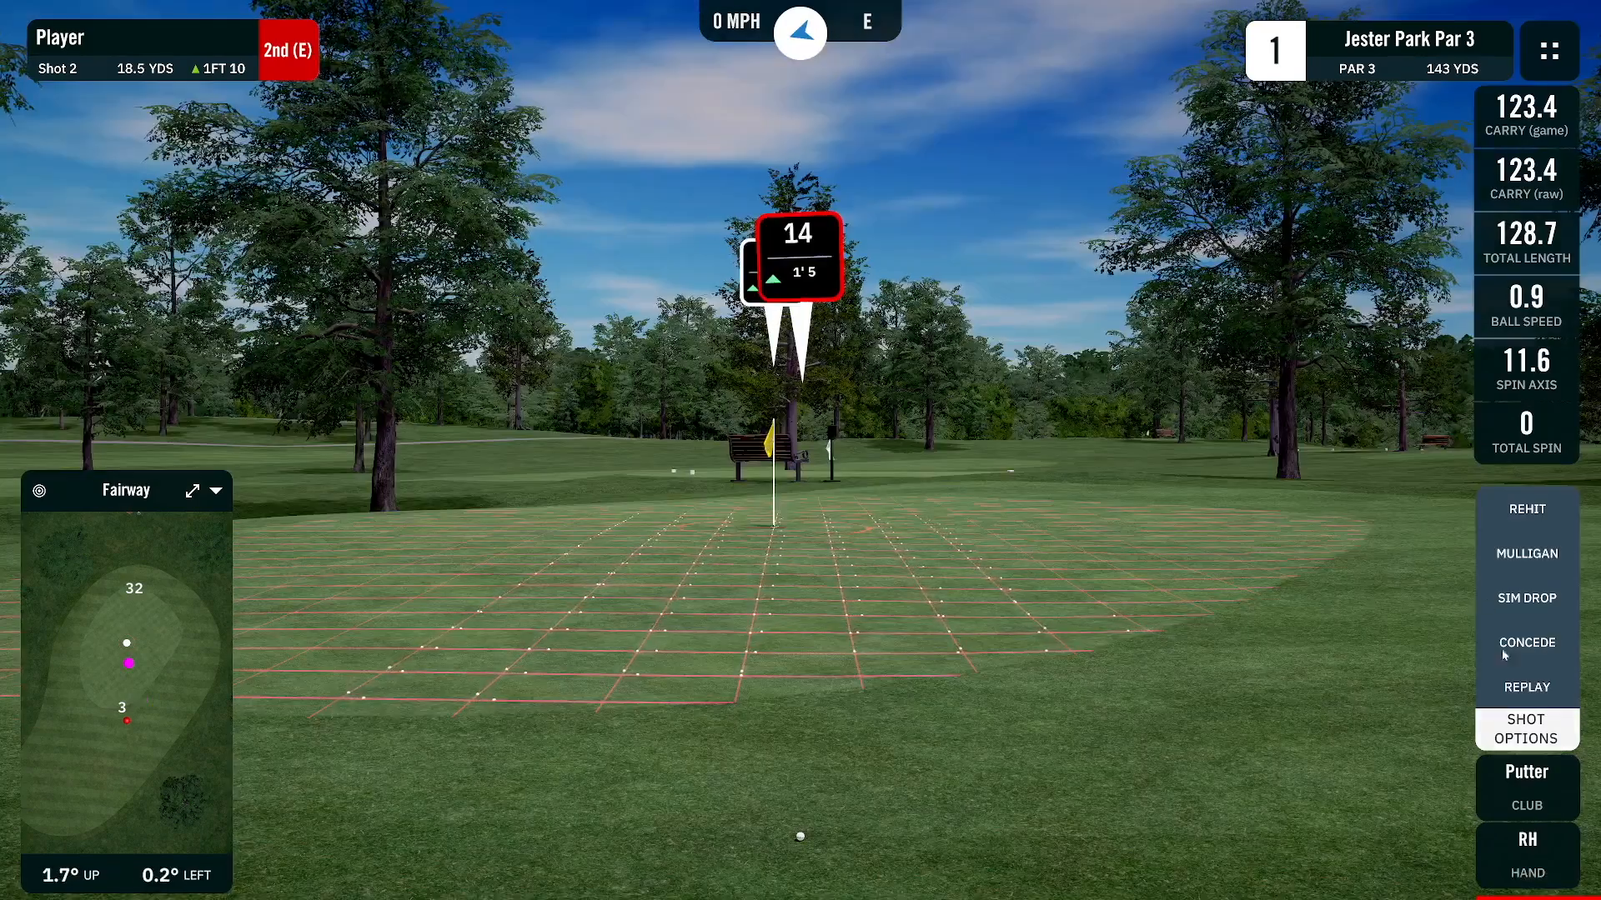
pyautogui.click(1530, 689)
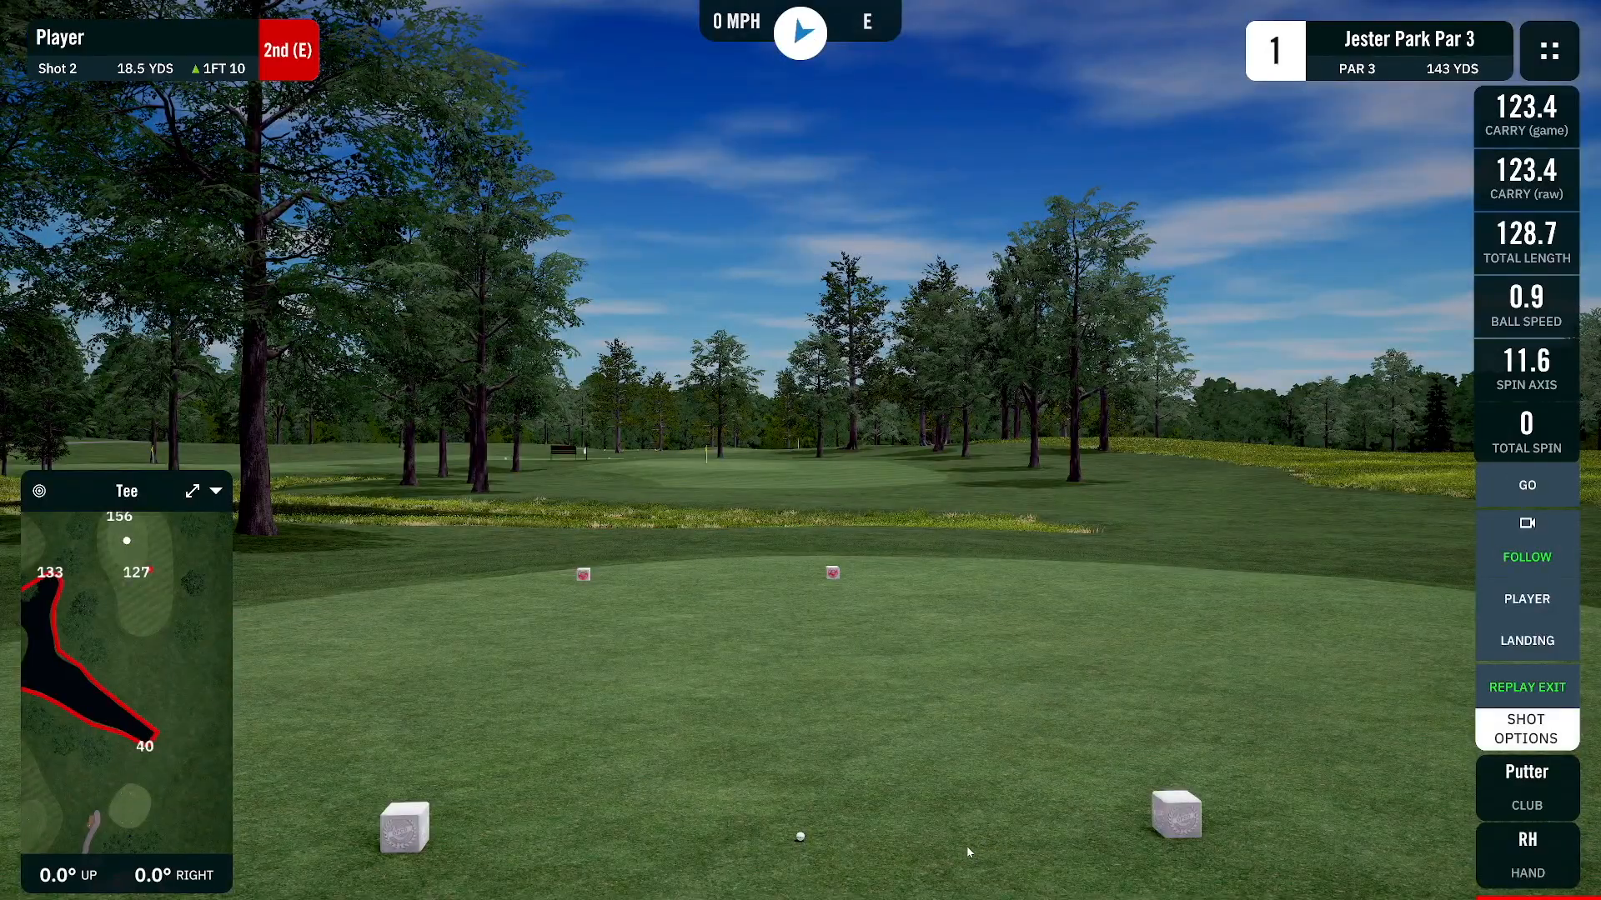
pyautogui.hotkey('alt', 'Tab')
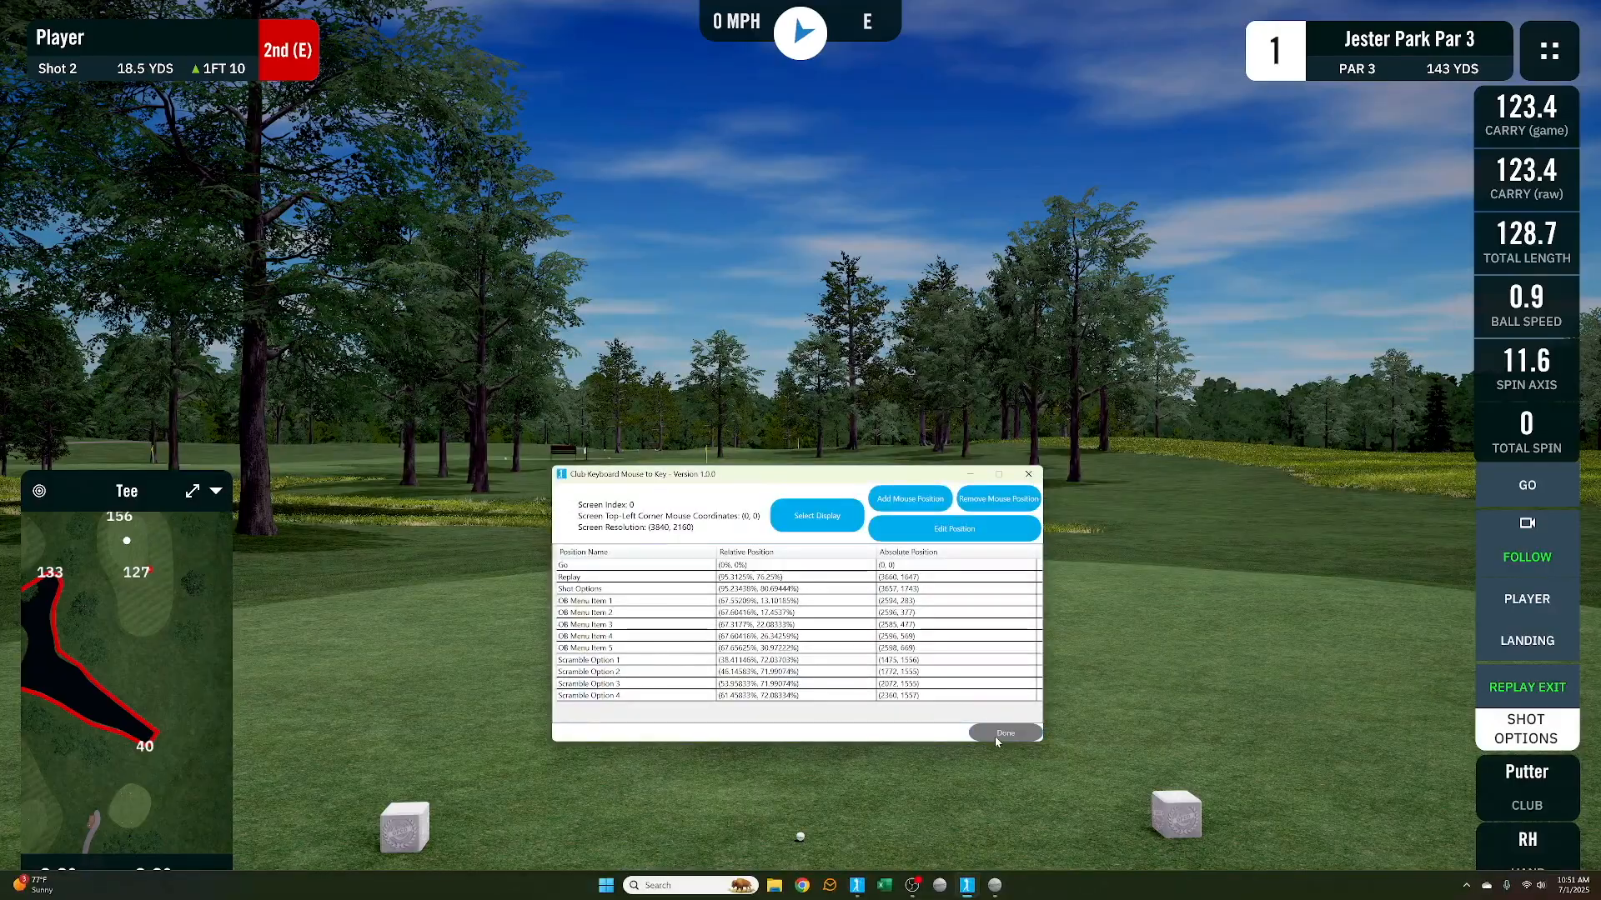
pyautogui.click(622, 567)
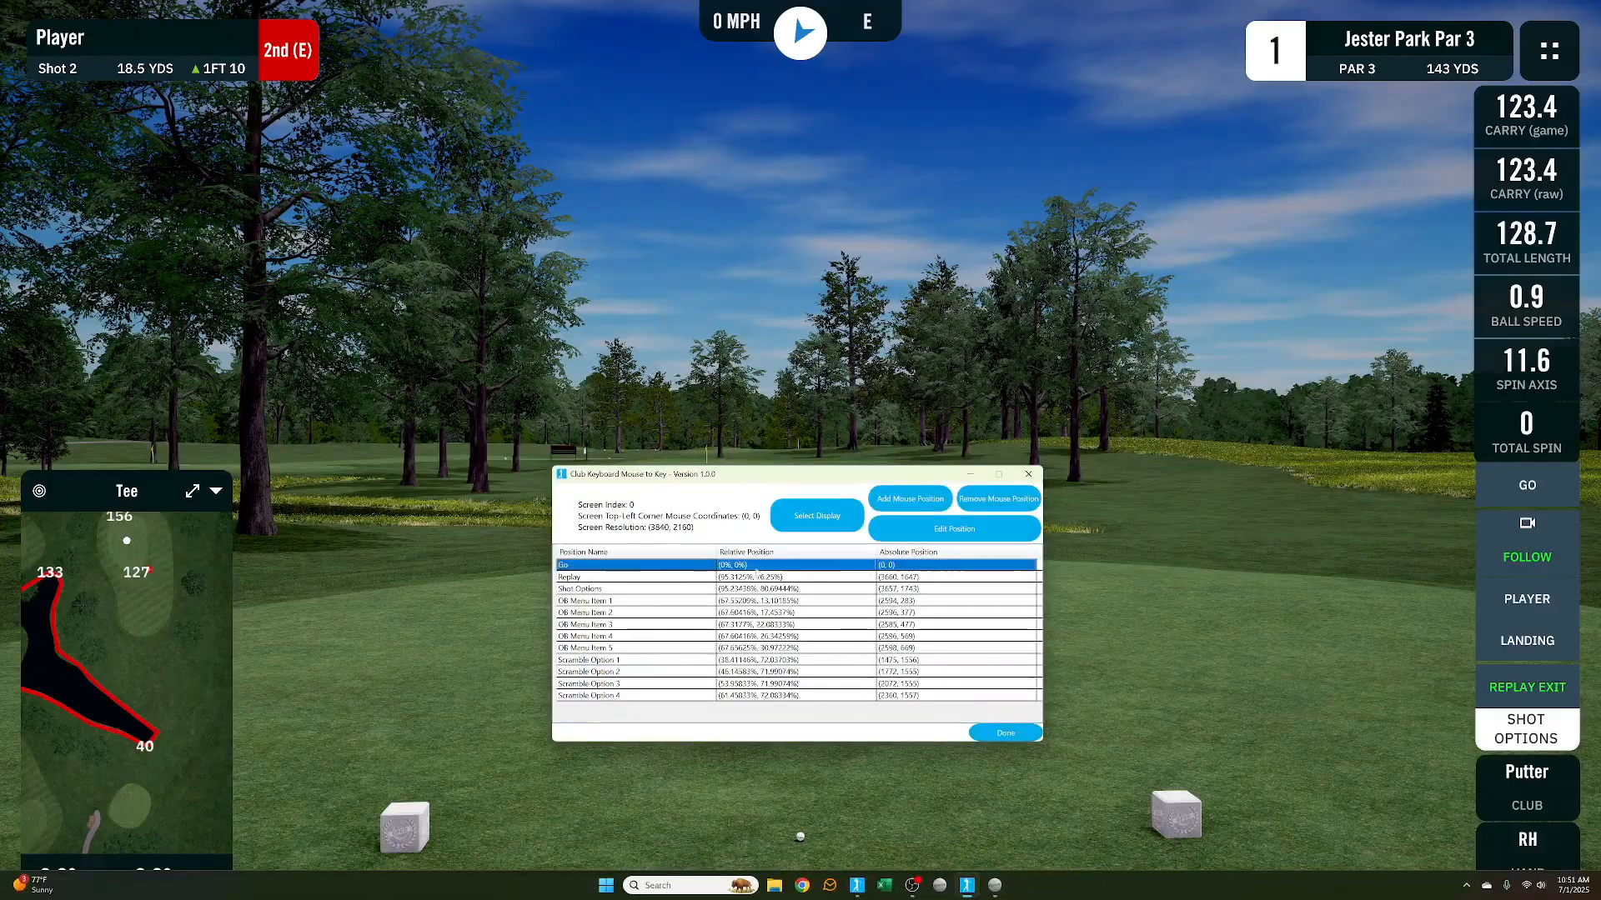
pyautogui.click(954, 529)
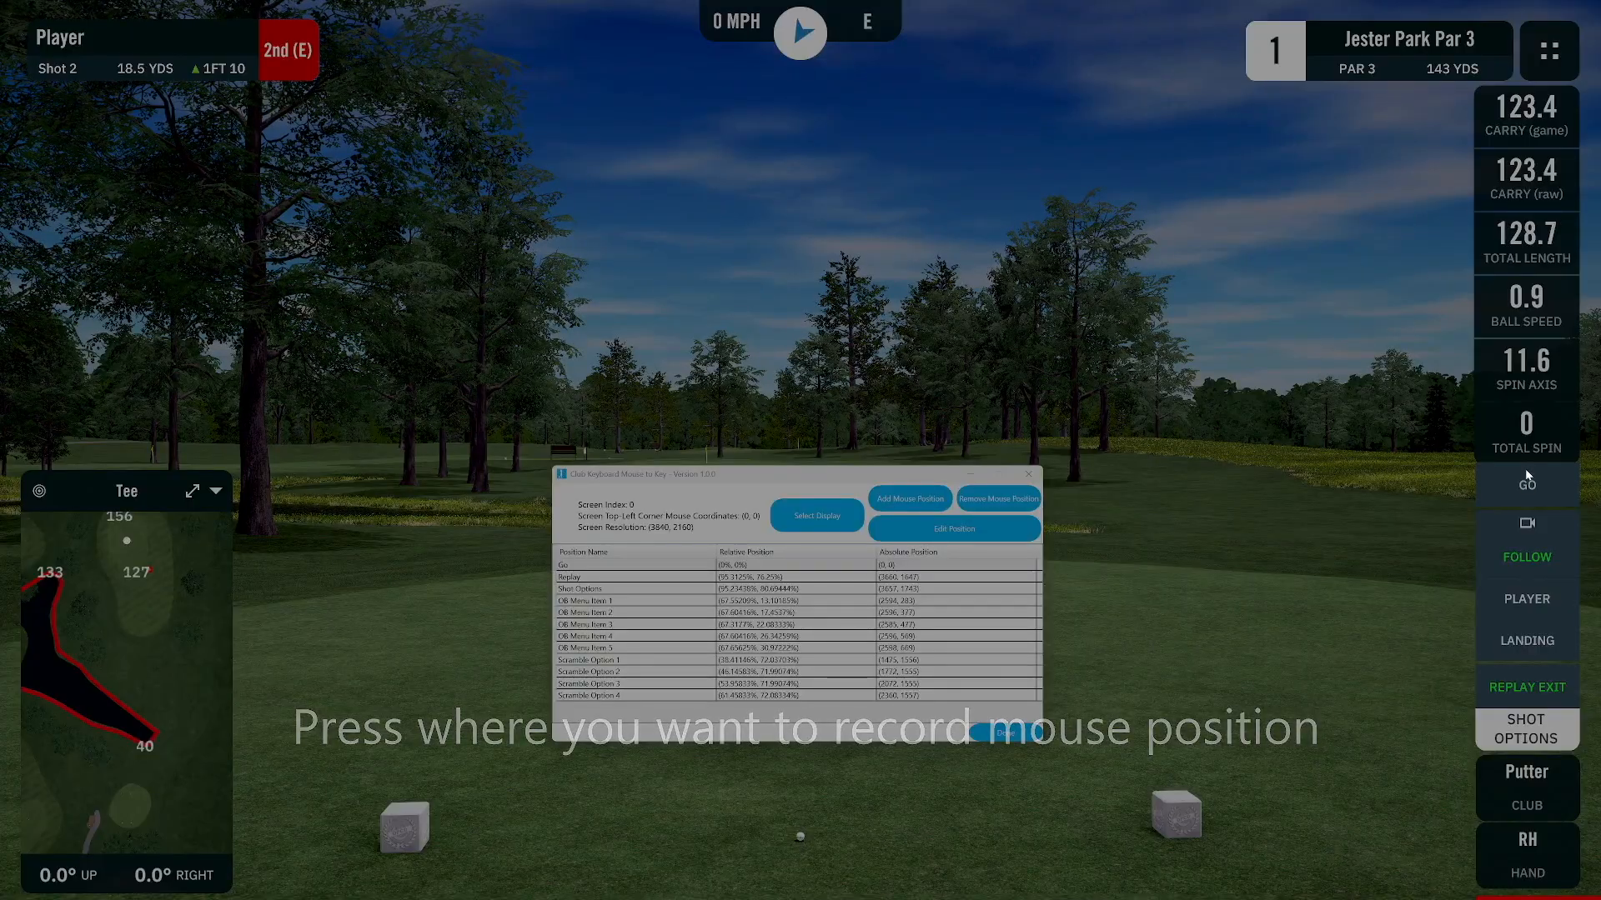
pyautogui.click(1525, 470)
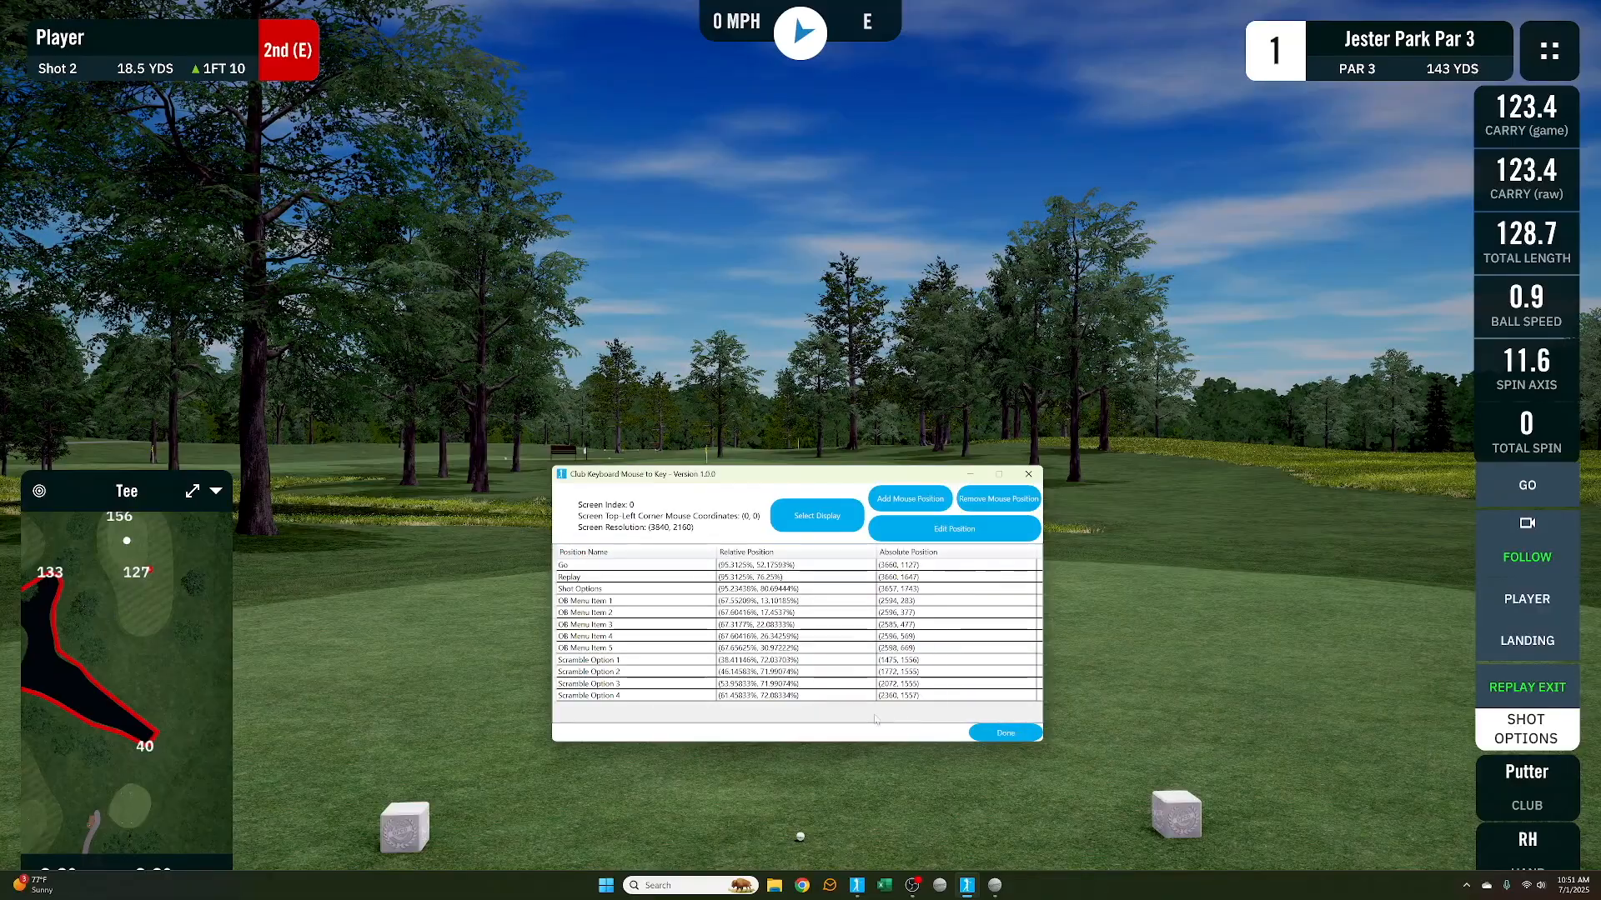
# Finish defining mouse positions and return to the hotkey list
pyautogui.click(1012, 737)
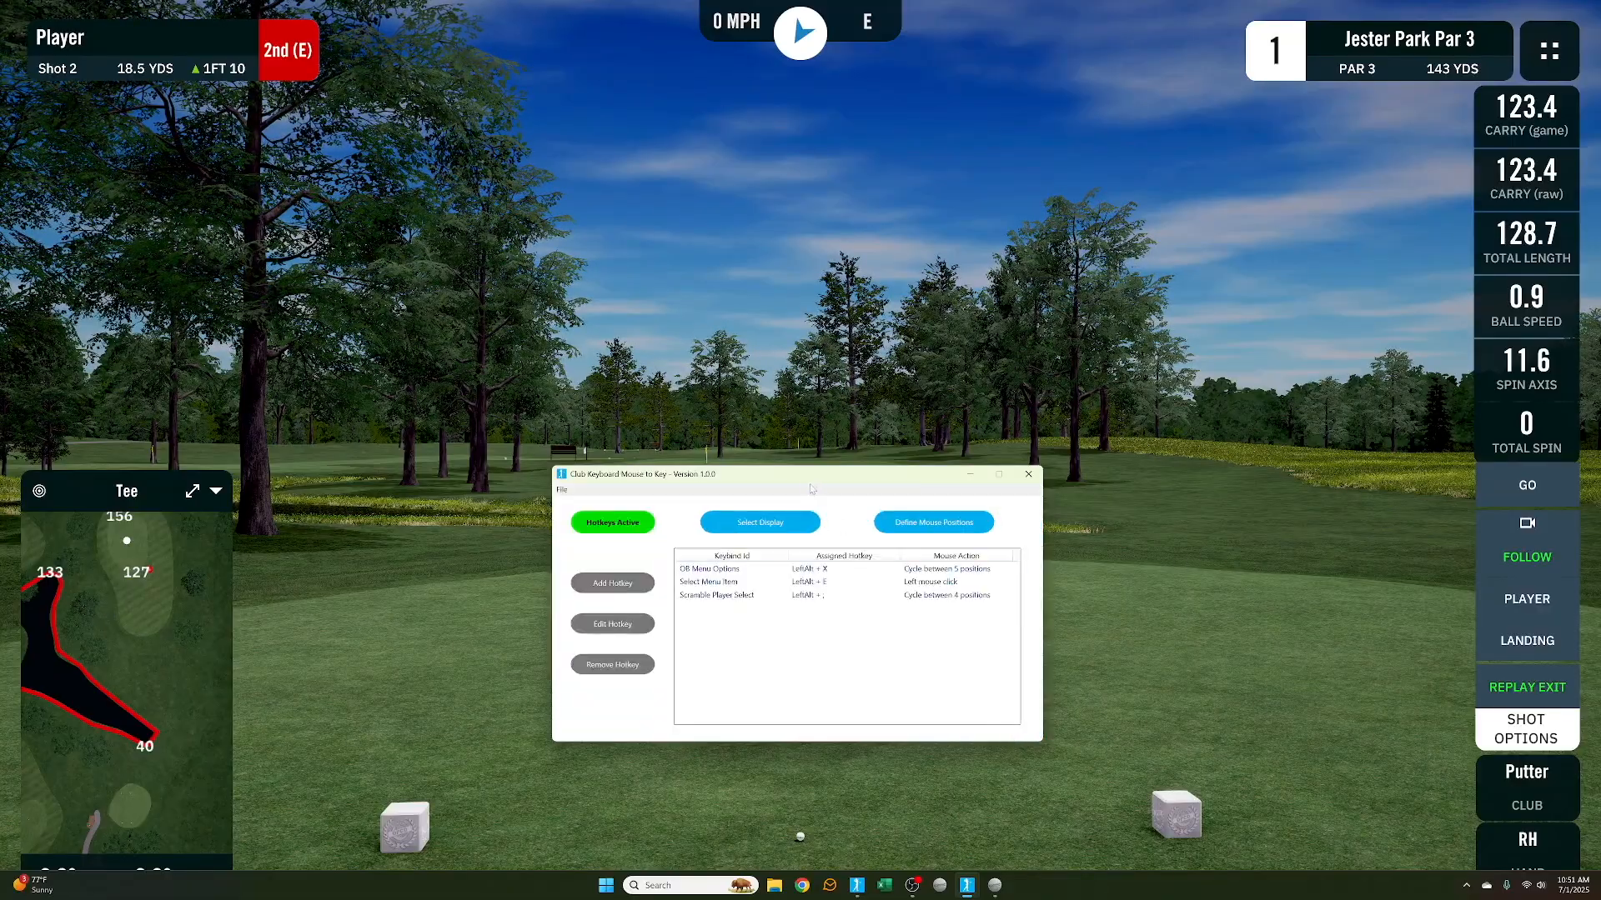
pyautogui.moveTo(815, 478); pyautogui.dragTo(816, 375)
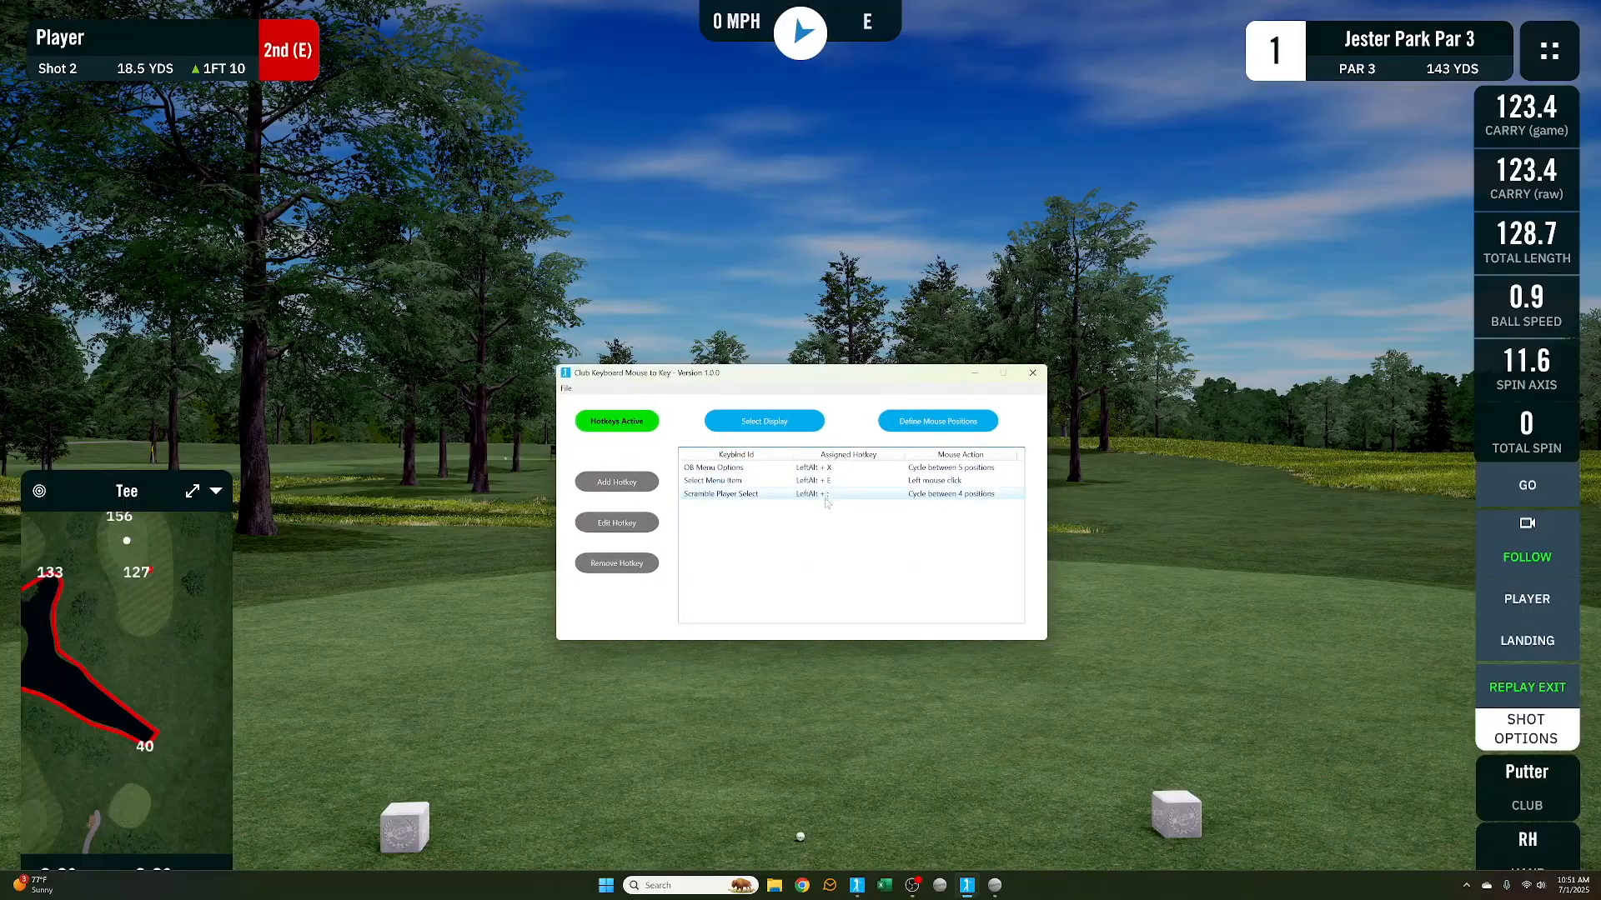
# Add a new hotkey named Shot Option with the activating hotkey LeftAlt + ' (apostrophe)
pyautogui.moveTo(841, 378); pyautogui.dragTo(851, 516)
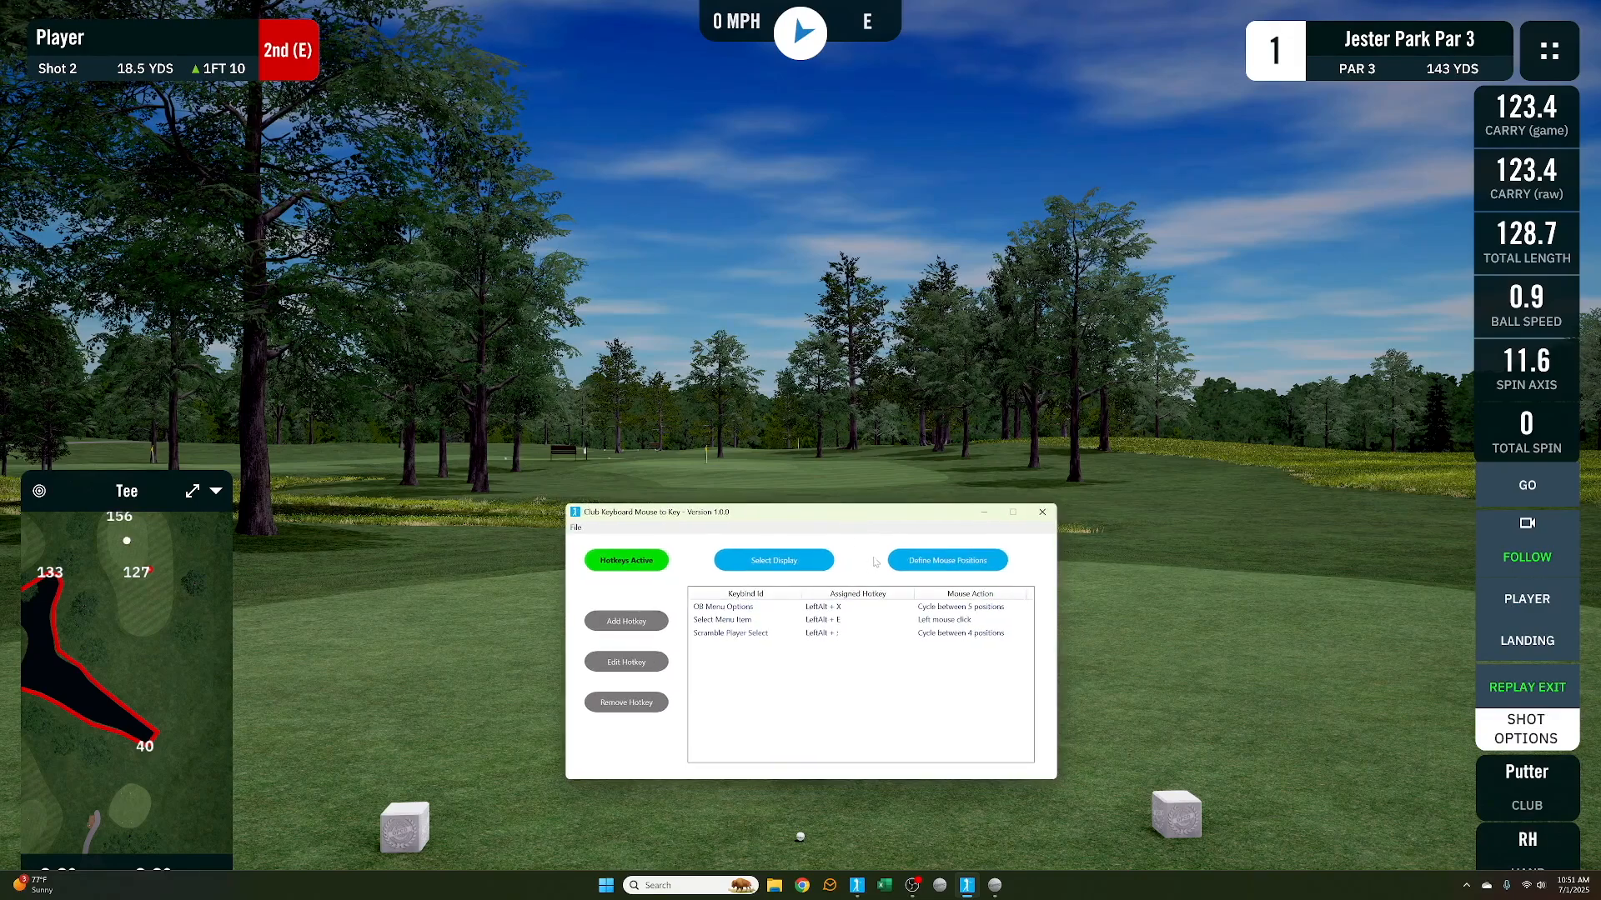
pyautogui.click(638, 625)
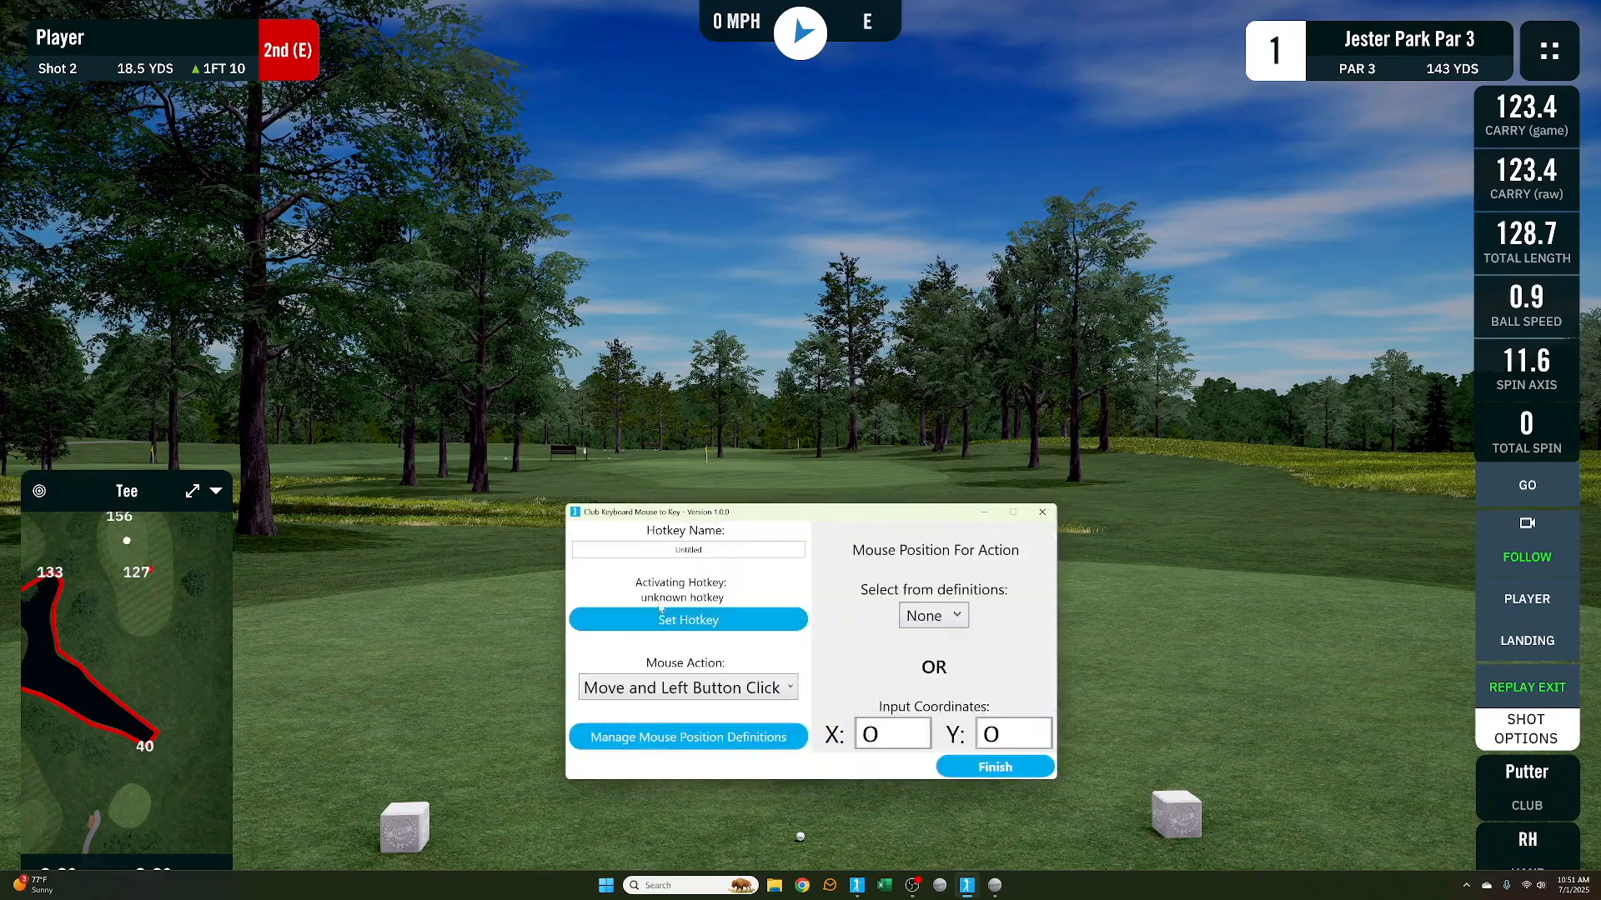
pyautogui.doubleClick(689, 550)
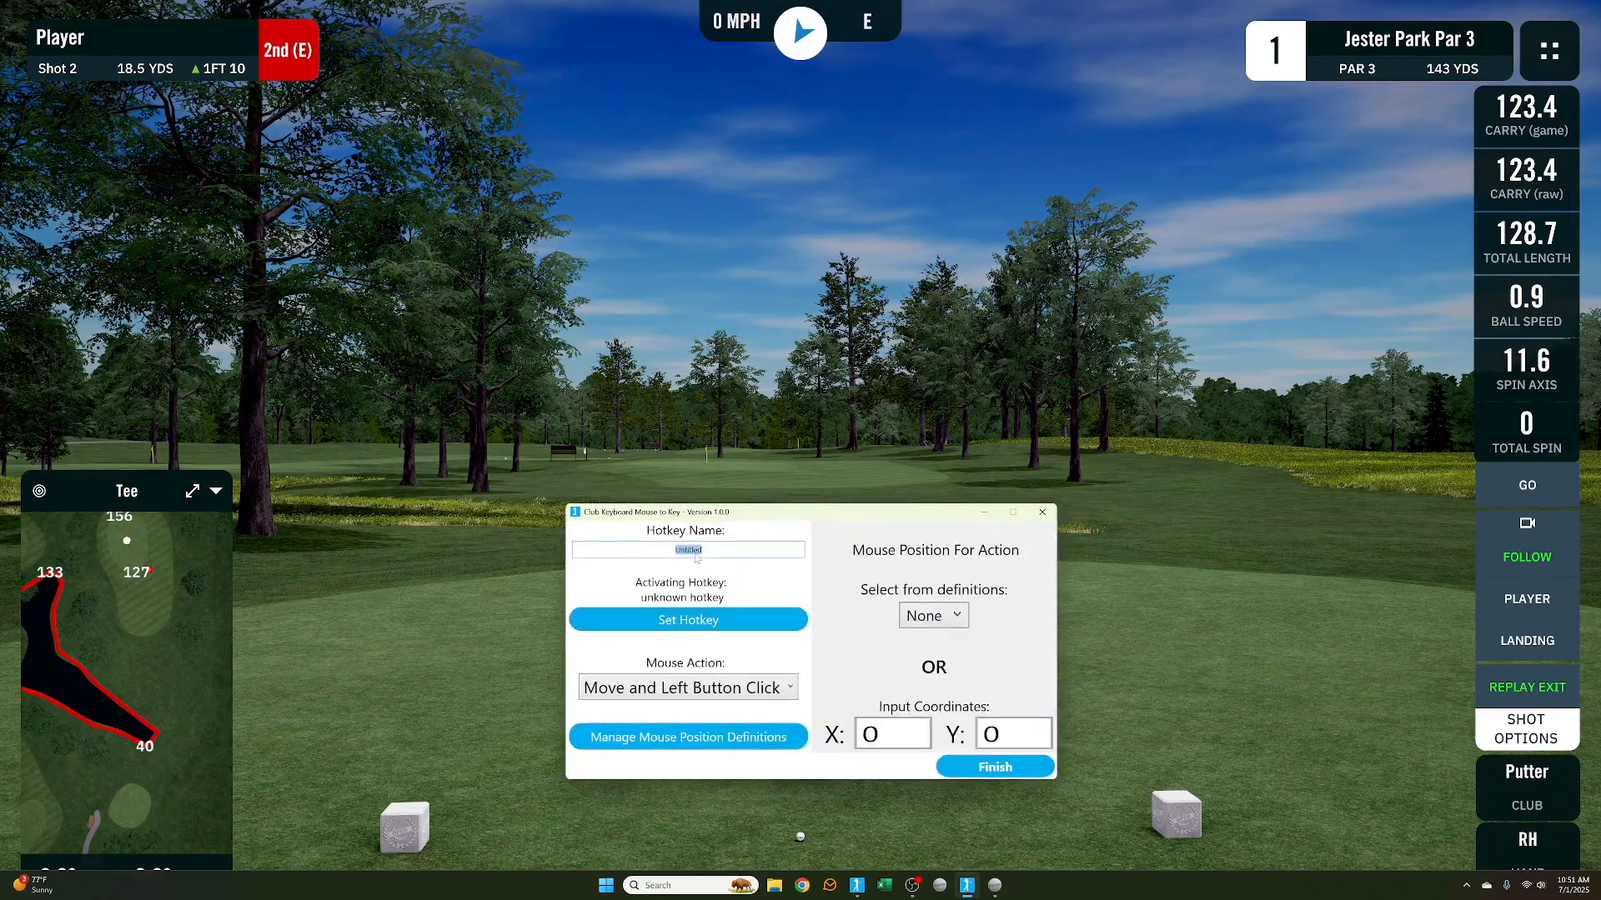
pyautogui.write('Shot Option')
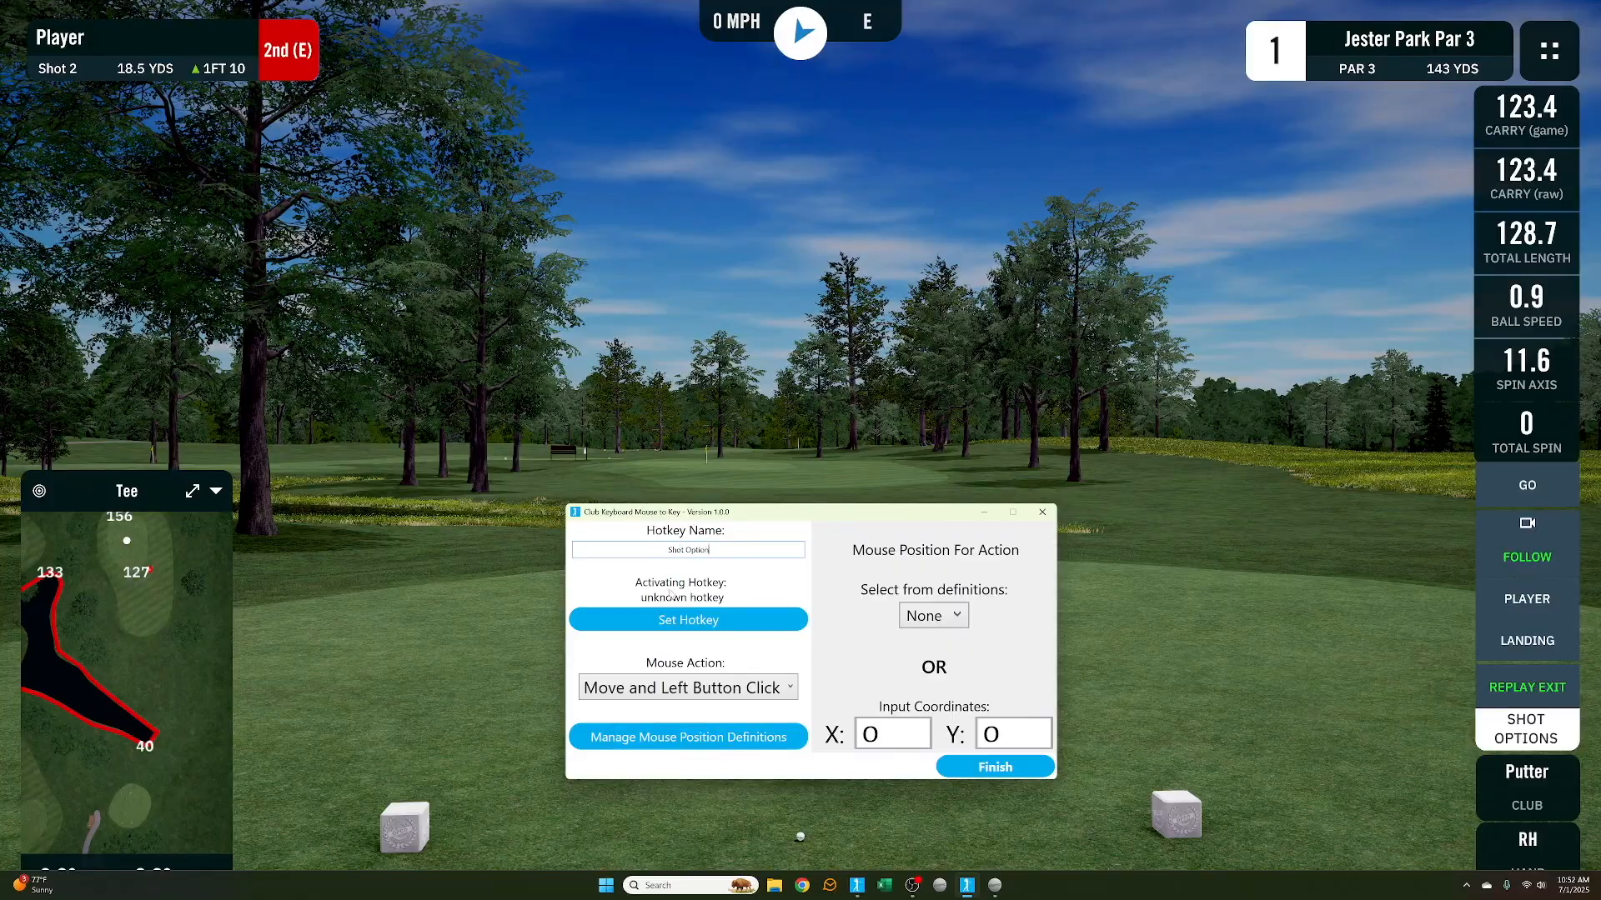
pyautogui.click(697, 624)
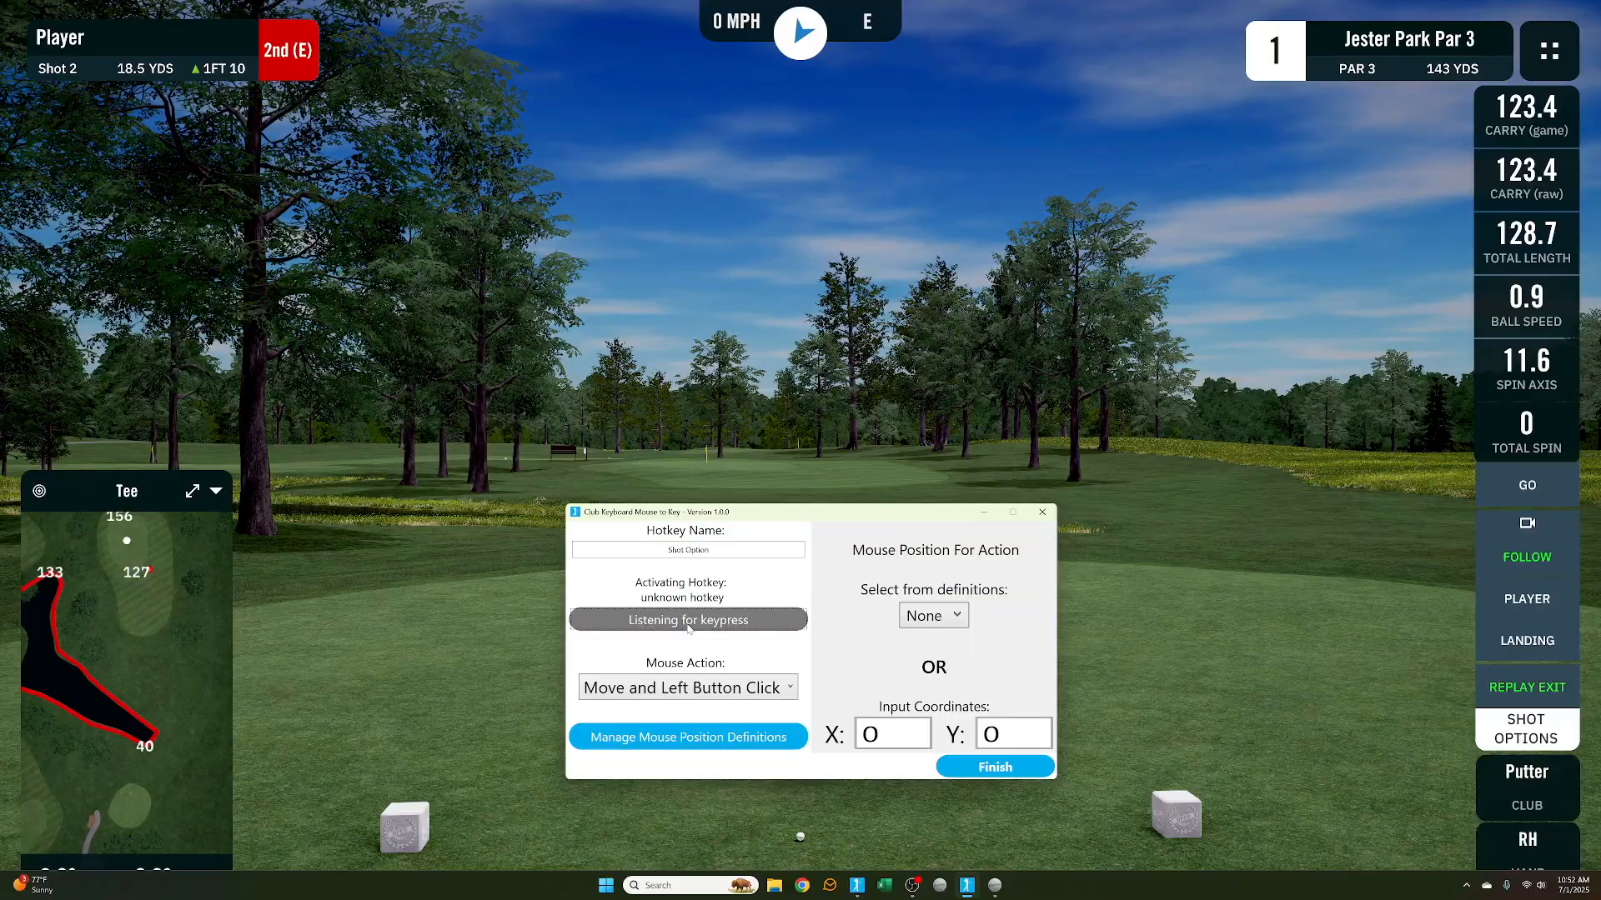
pyautogui.hotkey('alt', "'")
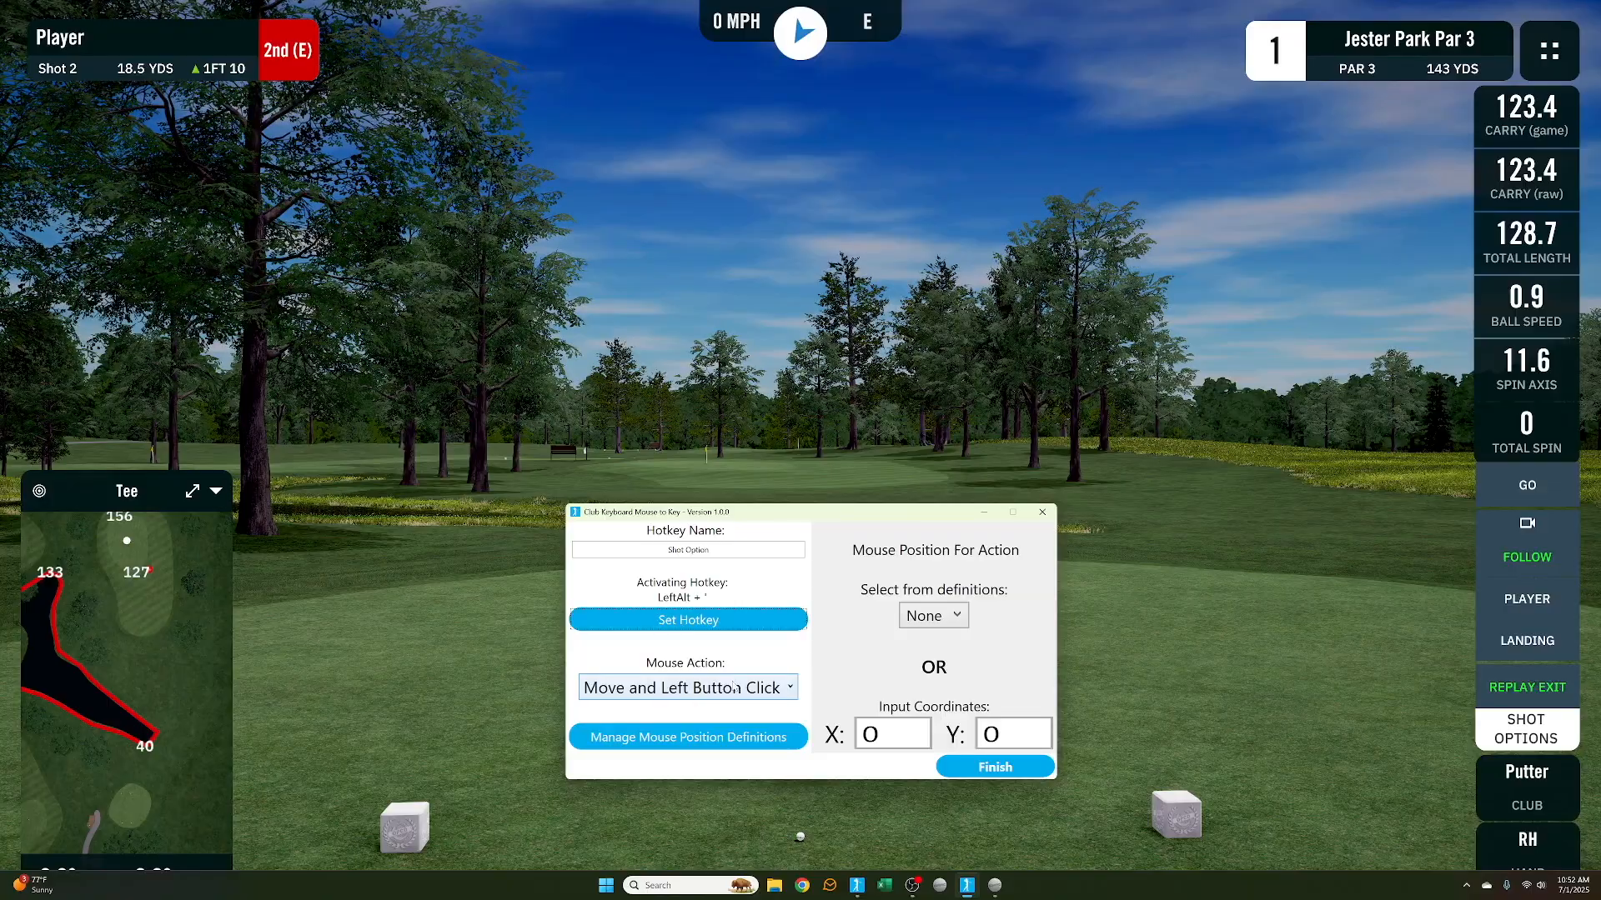
# Assign the Shot Options mouse position definition to the hotkey with the Move and Left Button Click action and finish it
pyautogui.click(736, 689)
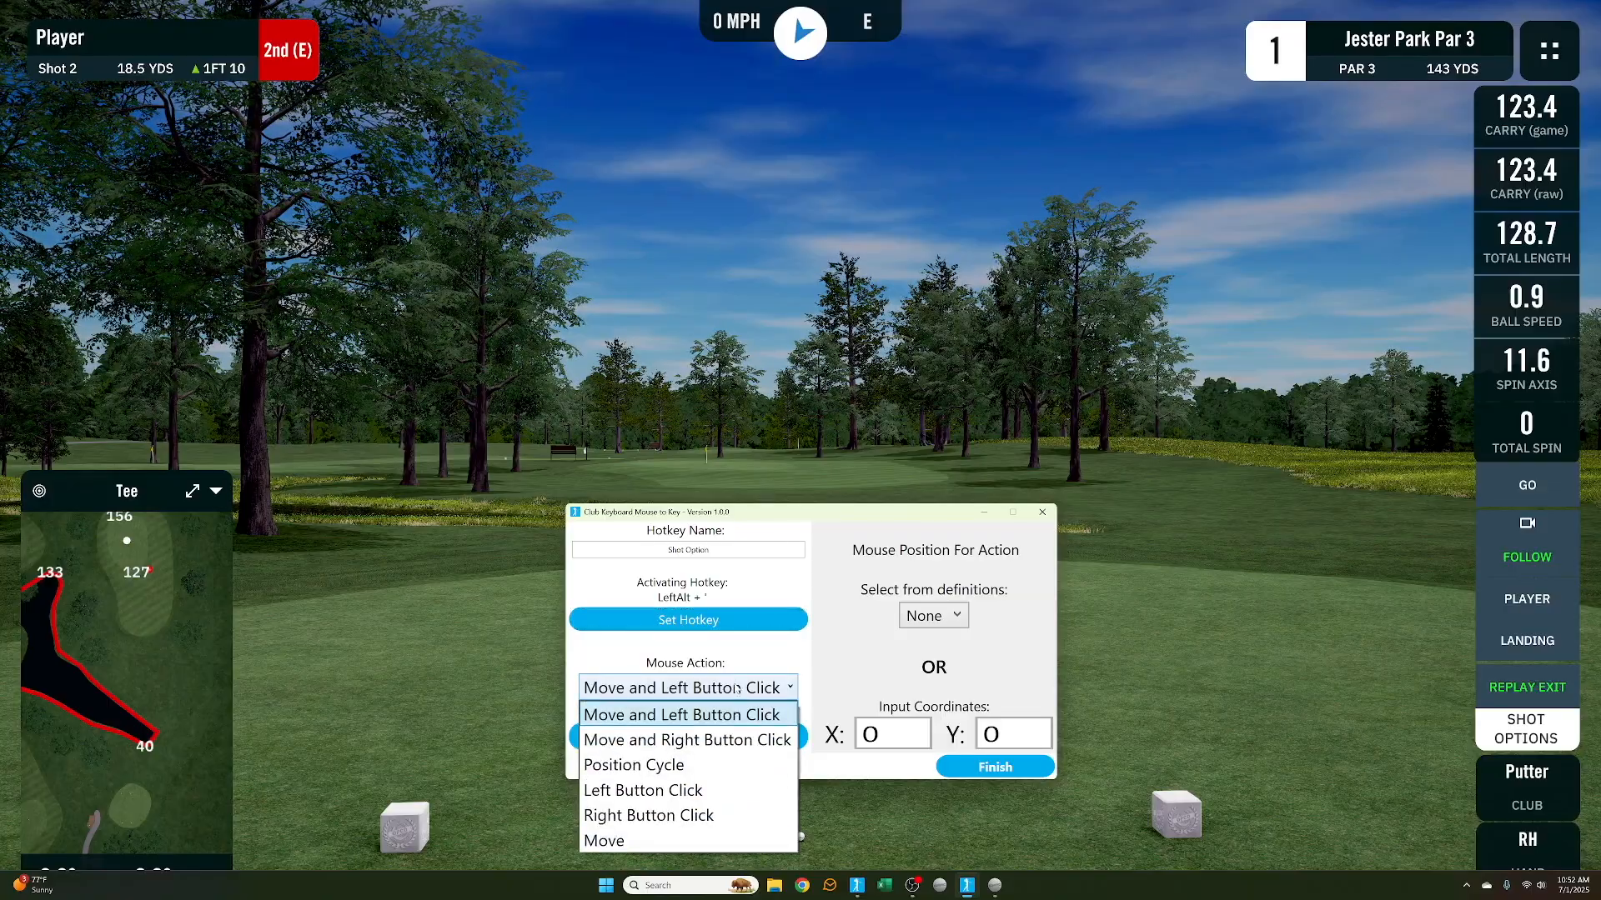
pyautogui.click(736, 689)
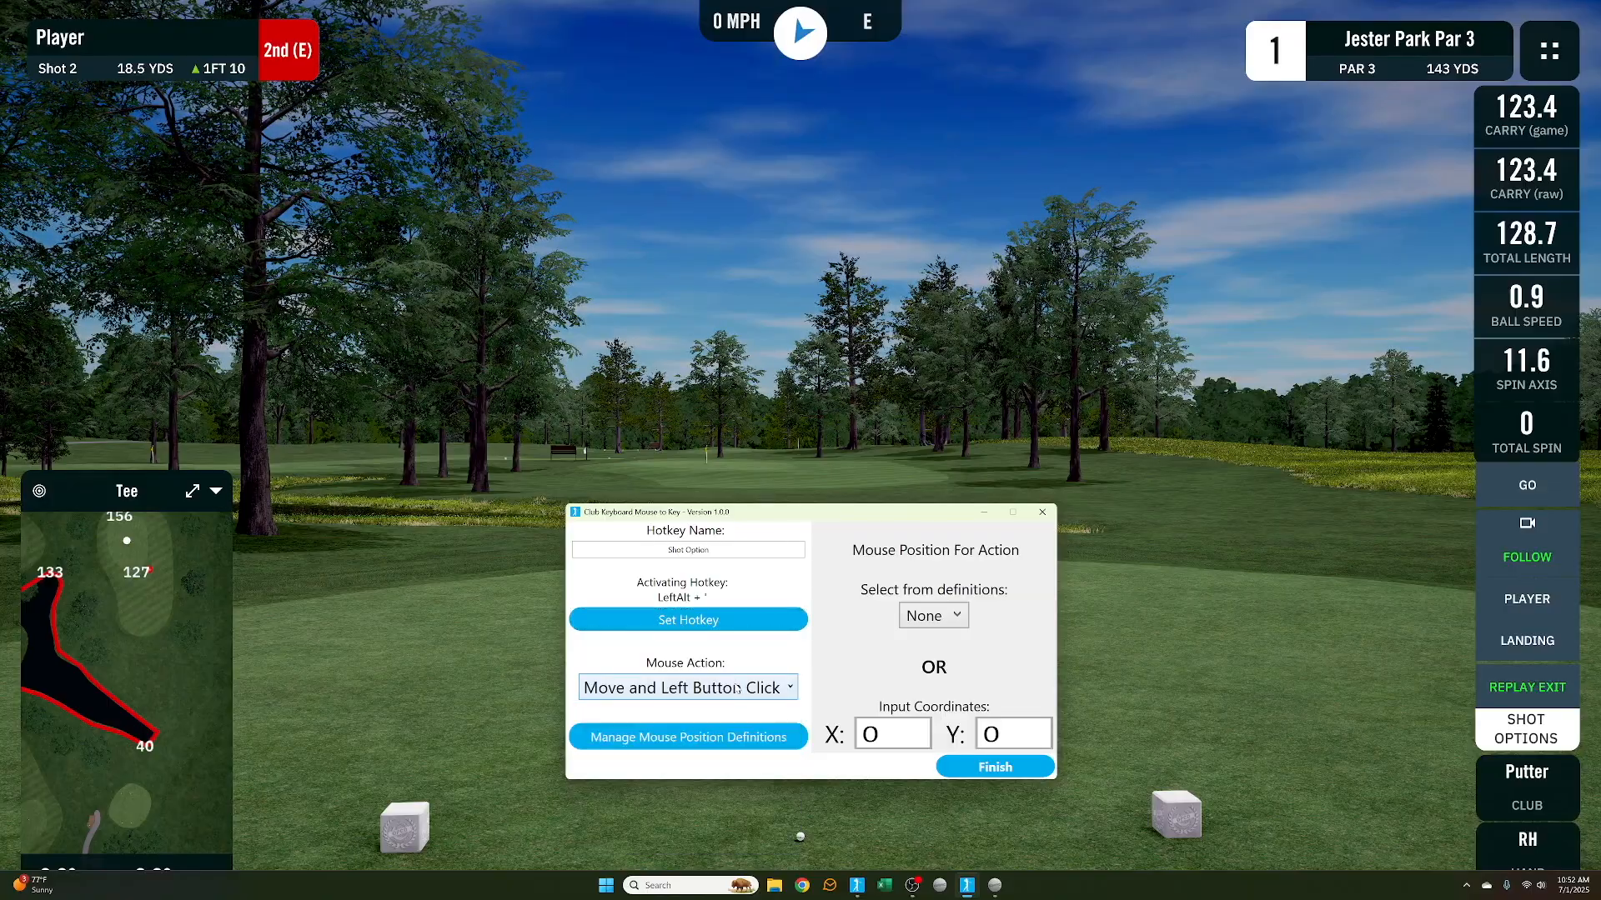
pyautogui.click(934, 616)
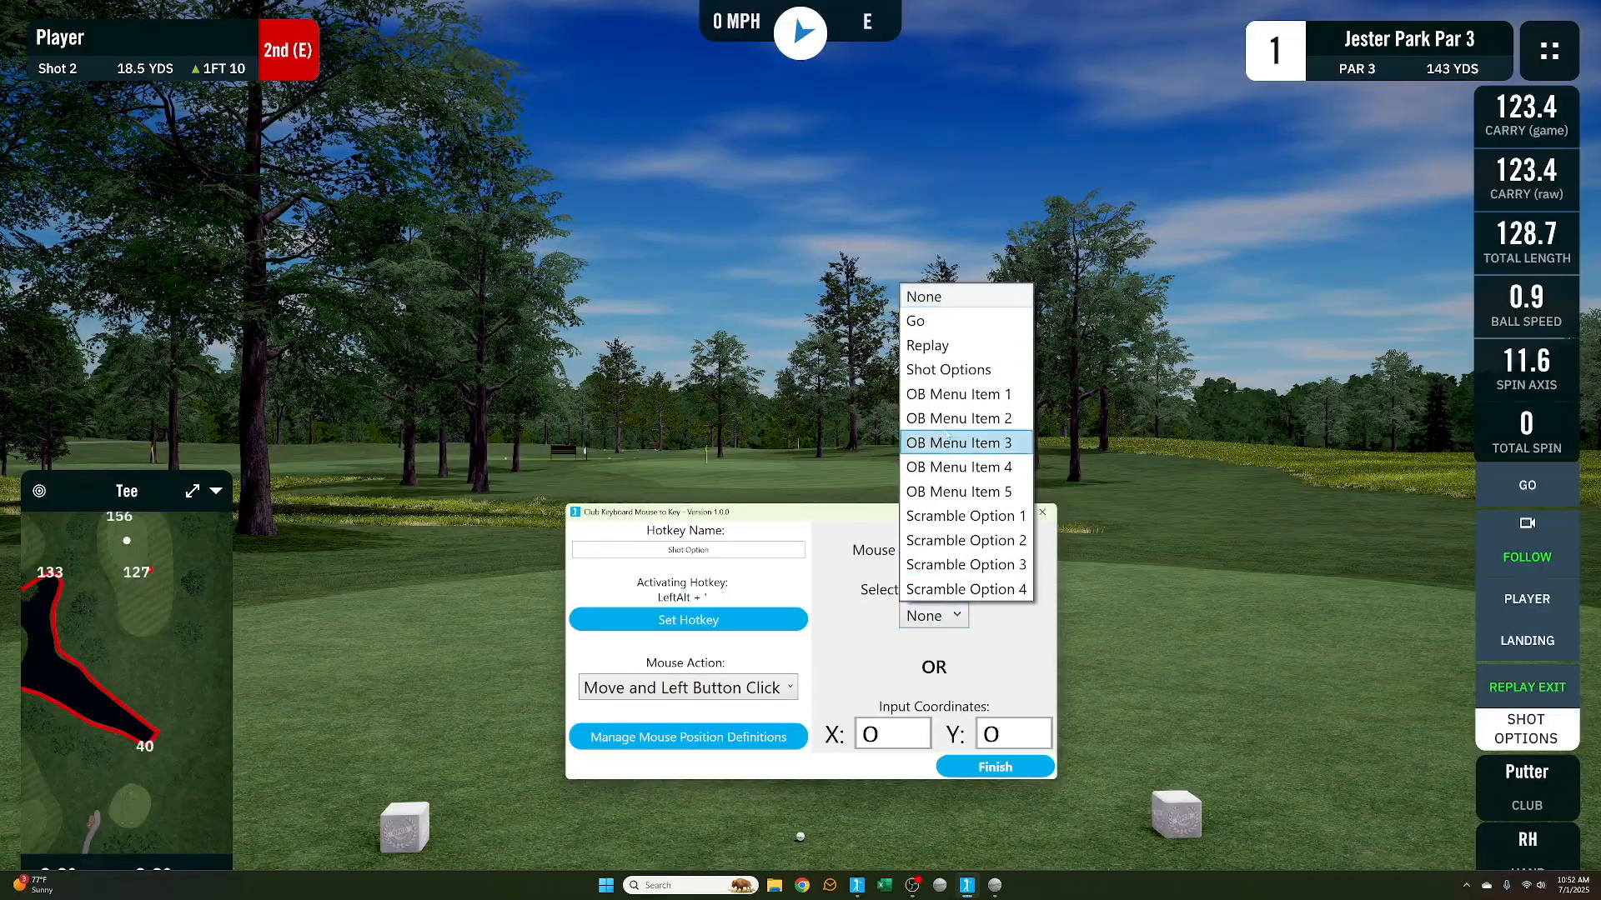
pyautogui.click(957, 372)
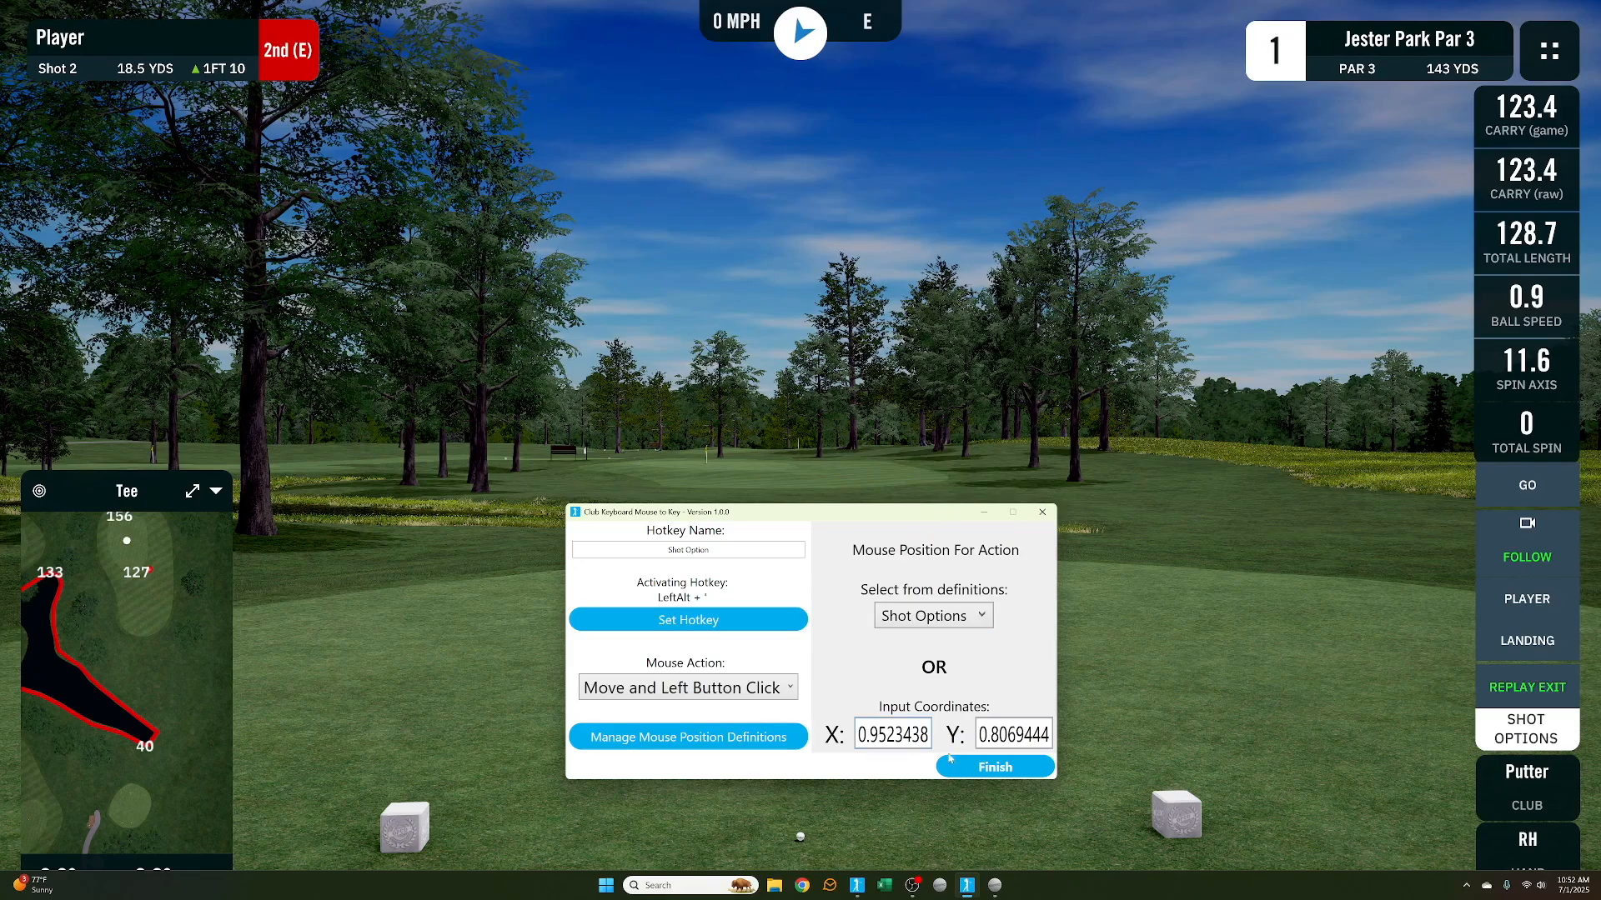
pyautogui.click(991, 771)
pyautogui.click(991, 771)
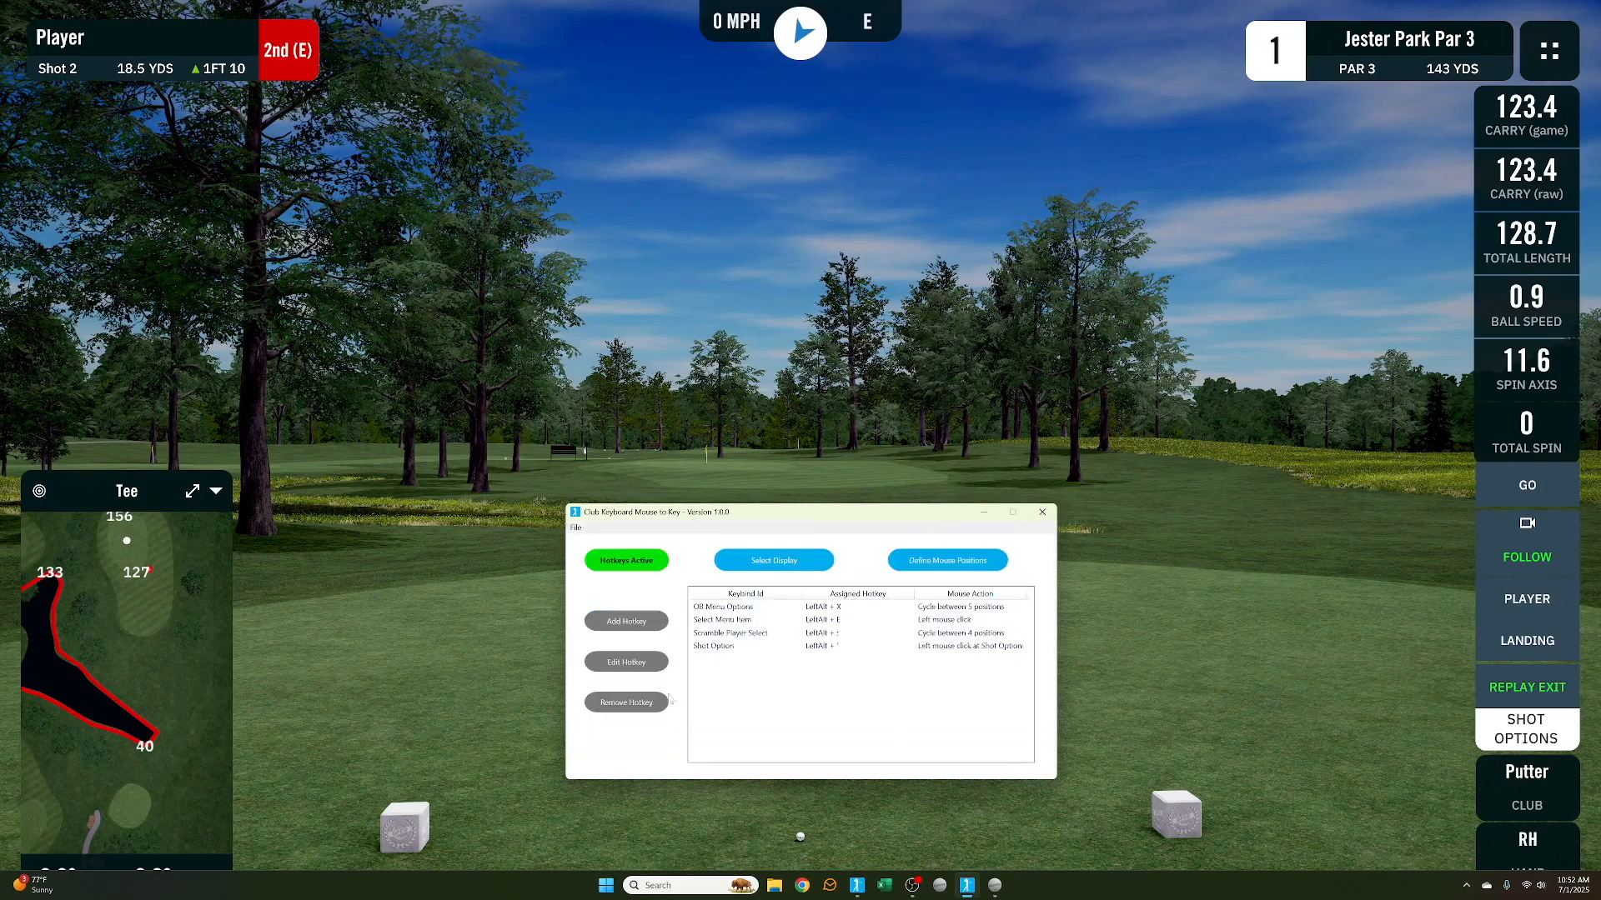
# Add a new hotkey named Replay with the activating hotkey LeftAlt + /
pyautogui.click(645, 627)
pyautogui.doubleClick(687, 551)
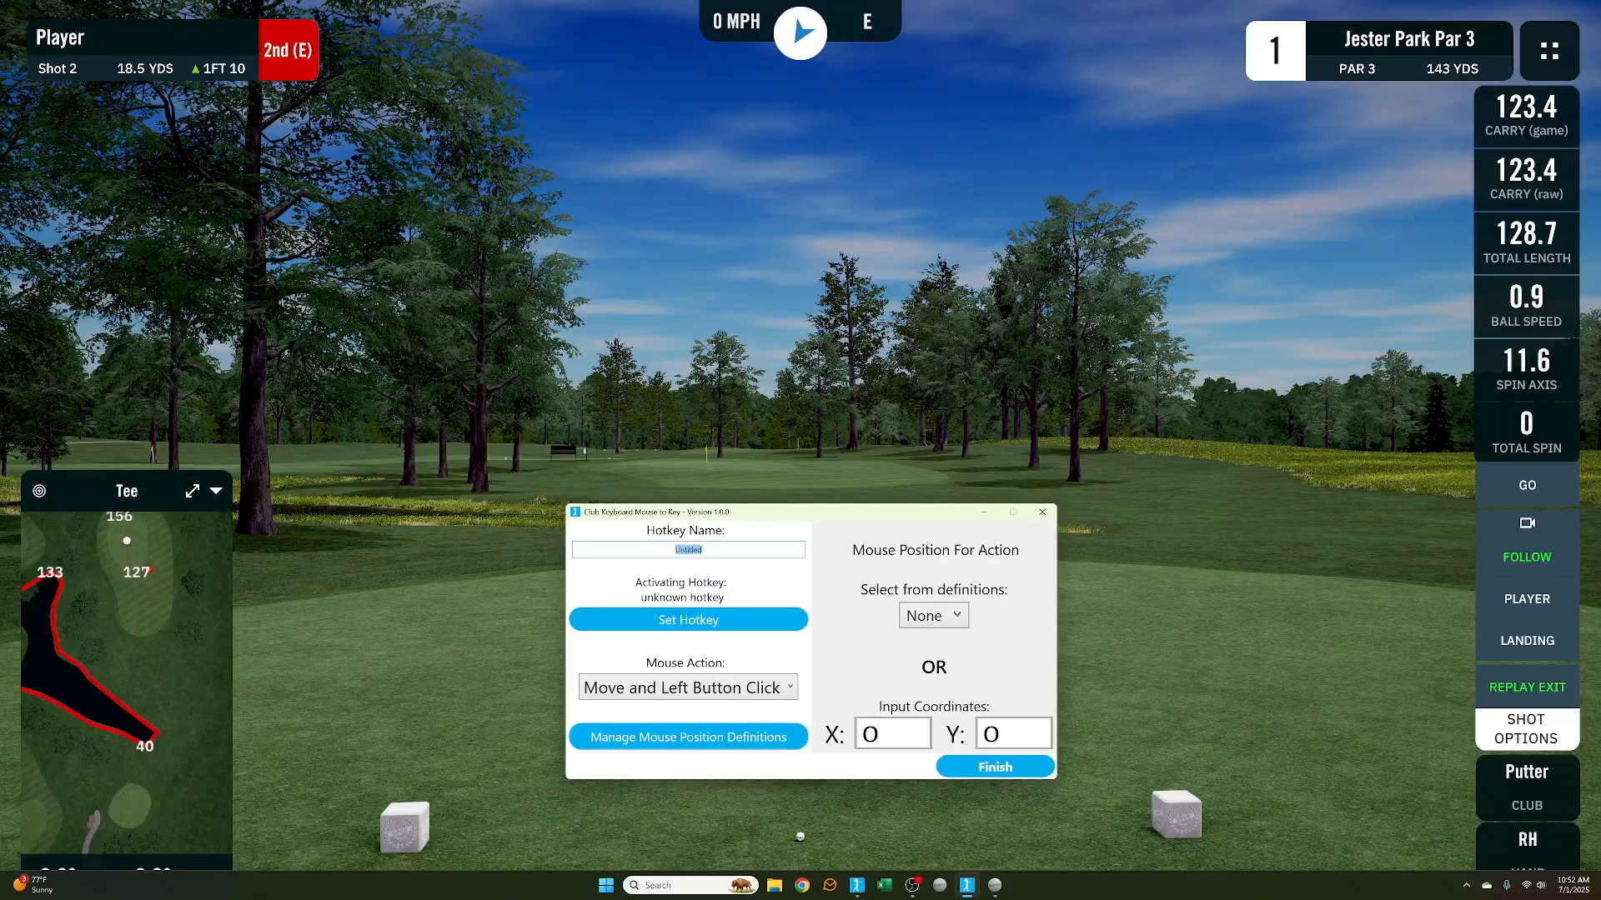
pyautogui.write('Repplay')
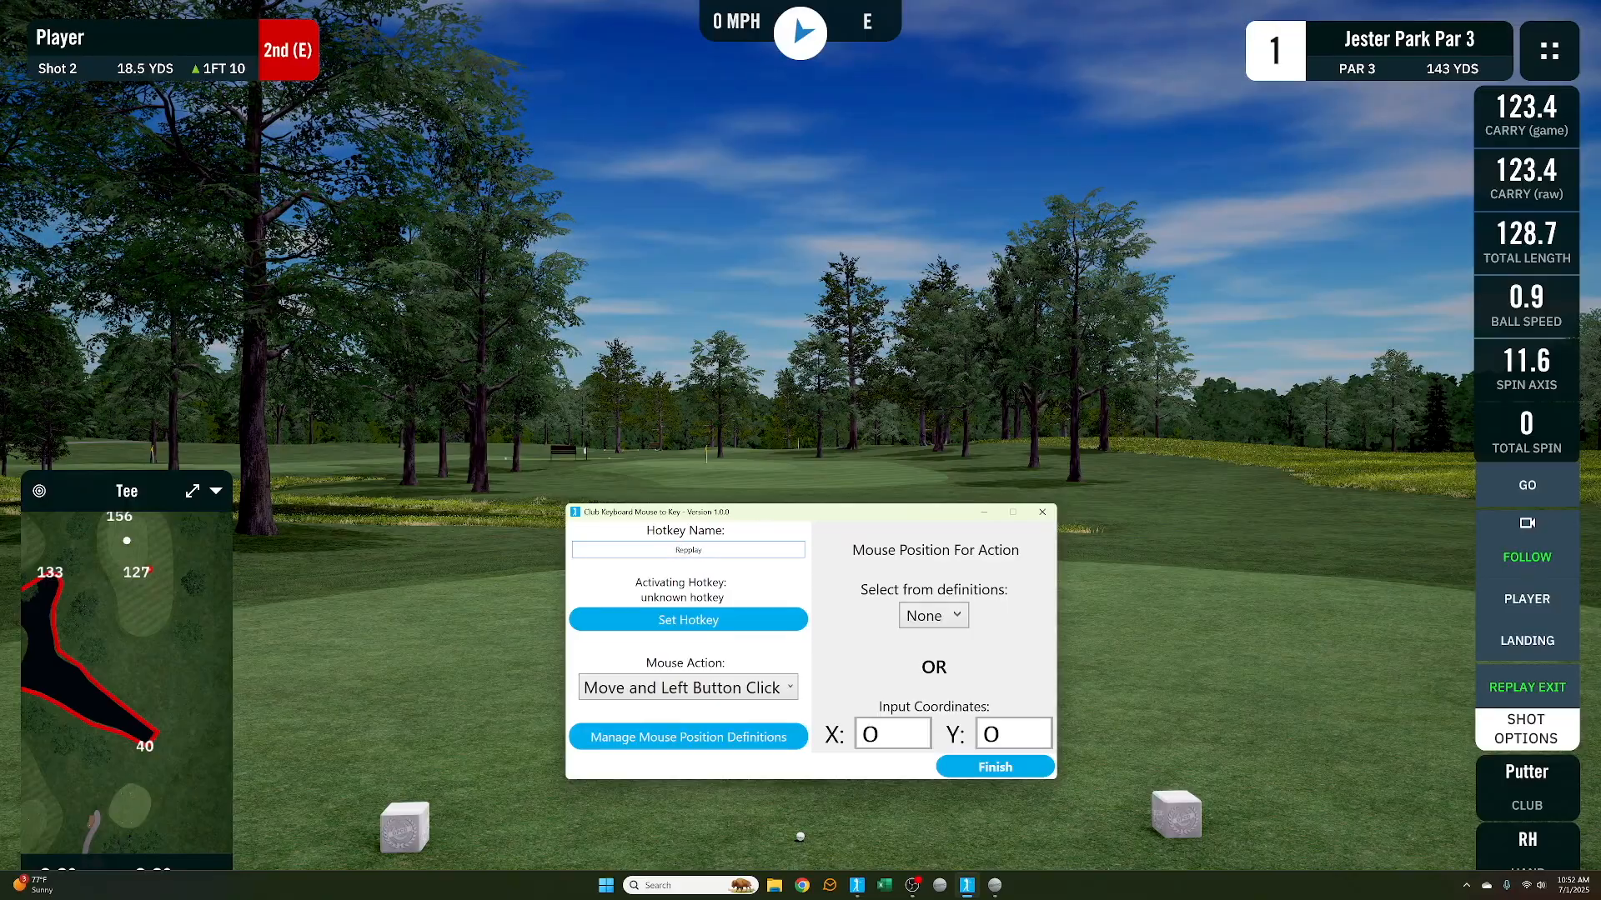
pyautogui.press('BackSpace')
pyautogui.click(700, 618)
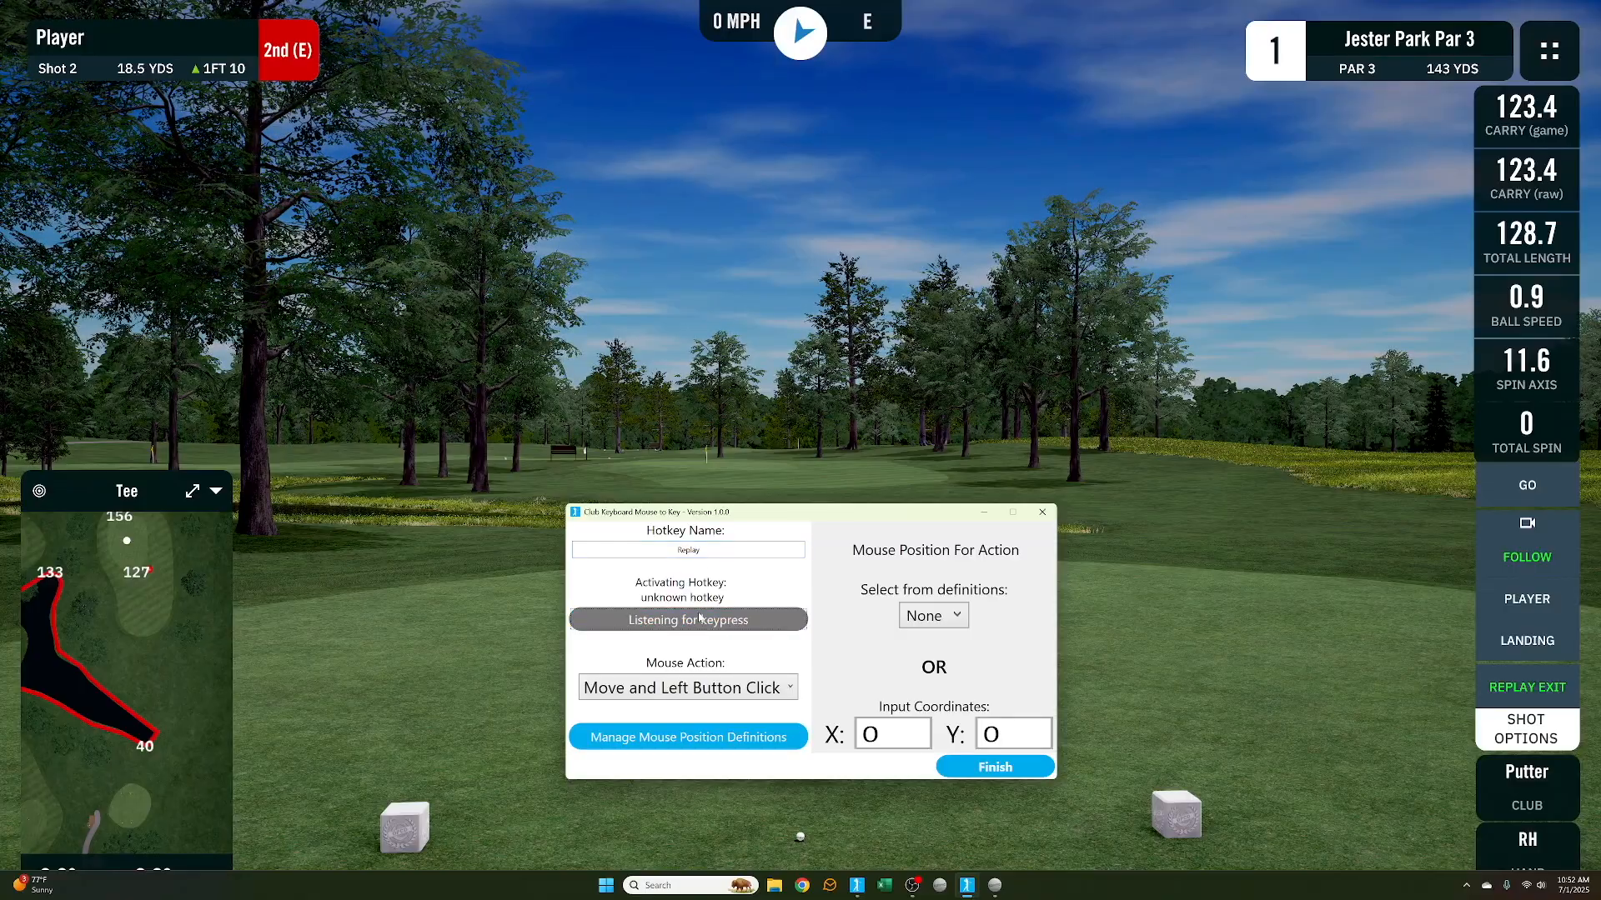
pyautogui.hotkey('alt', '/')
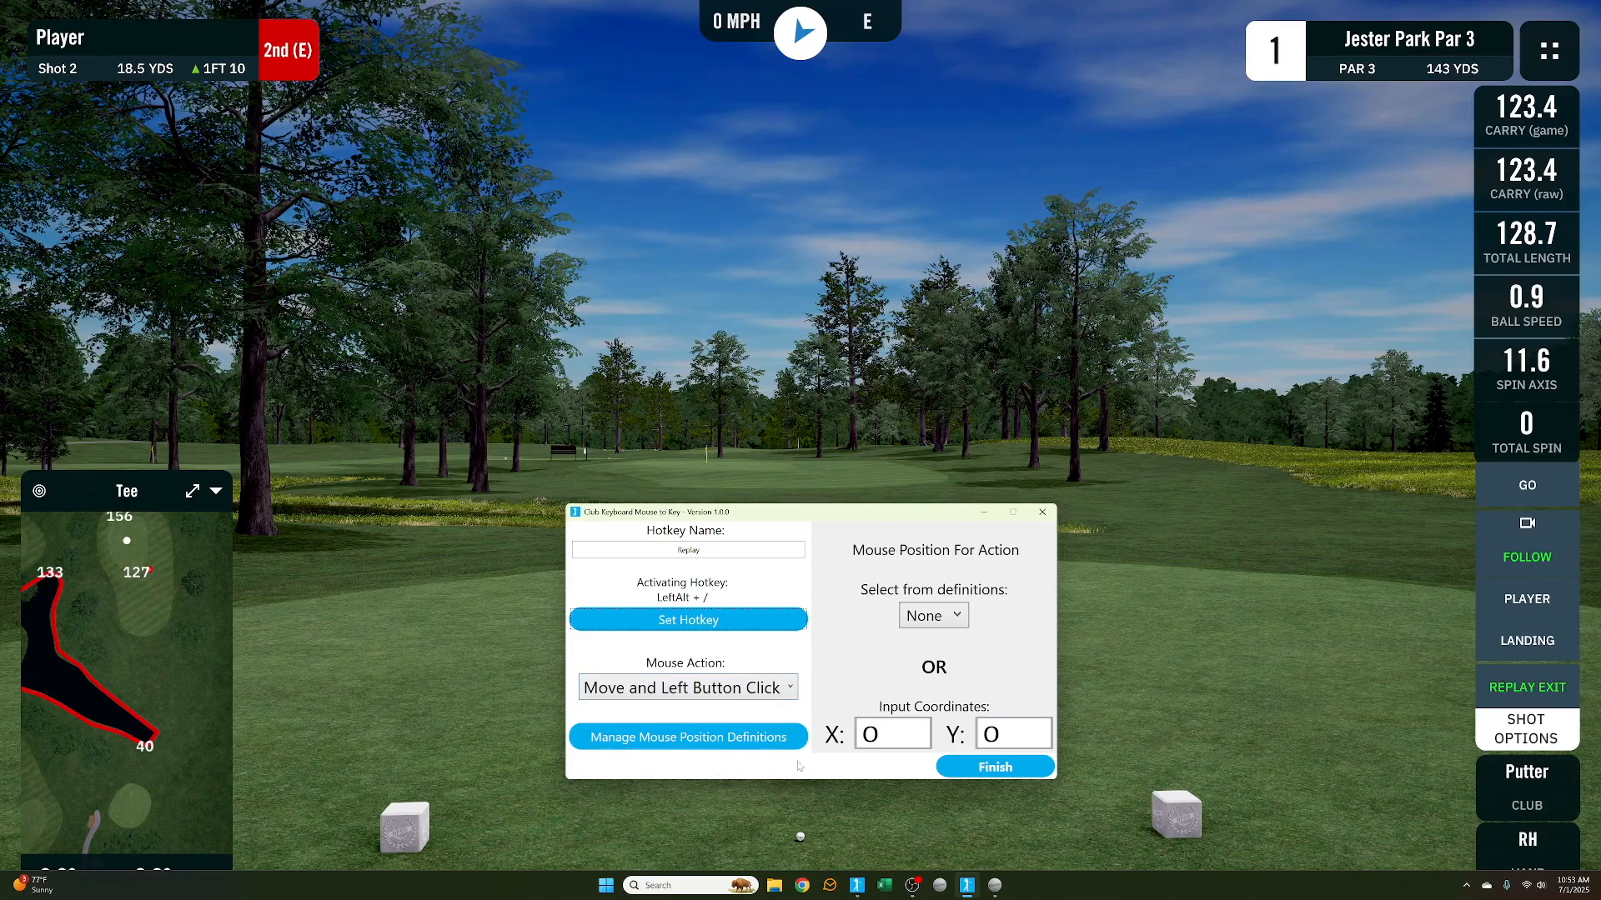
# Assign the Replay mouse position definition to the Replay hotkey and finish it
pyautogui.click(944, 617)
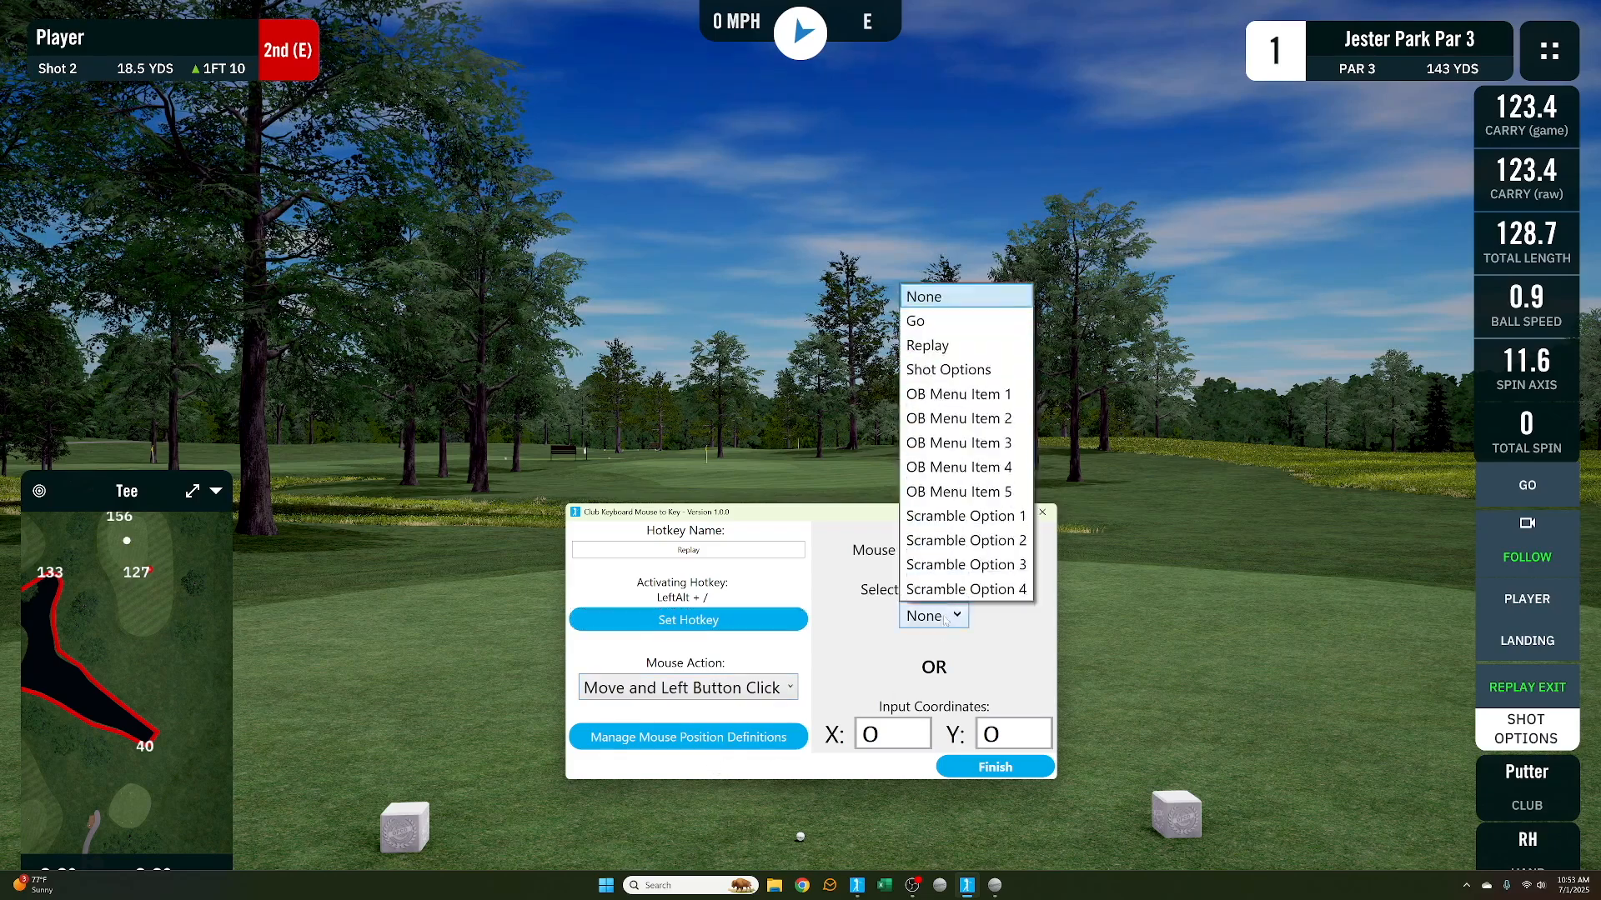
pyautogui.click(937, 347)
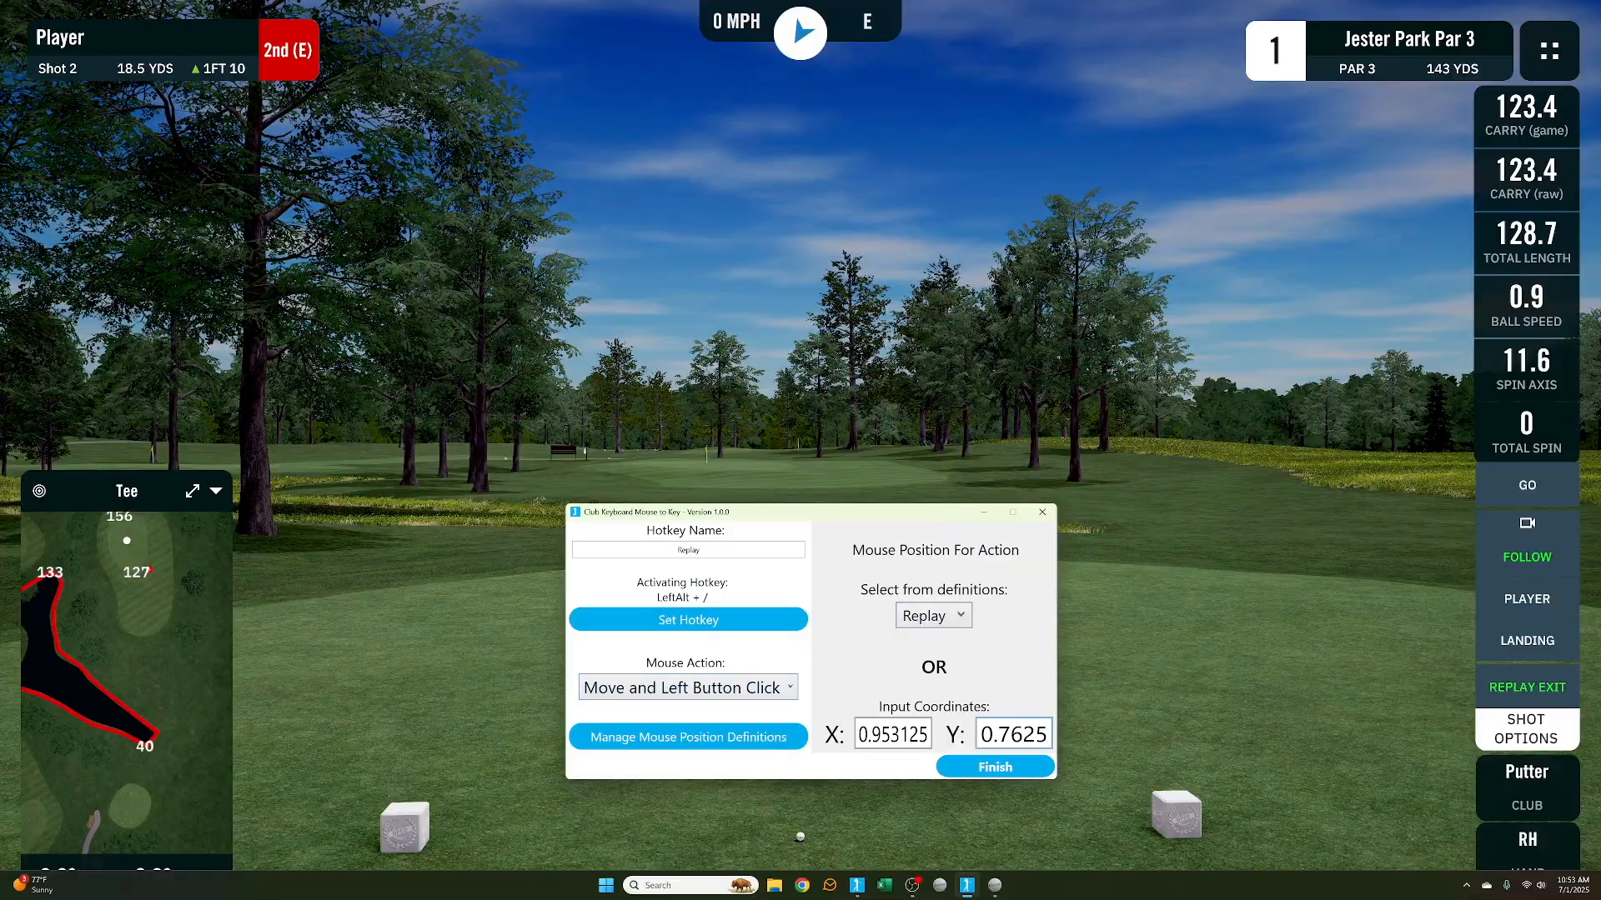
pyautogui.click(1014, 768)
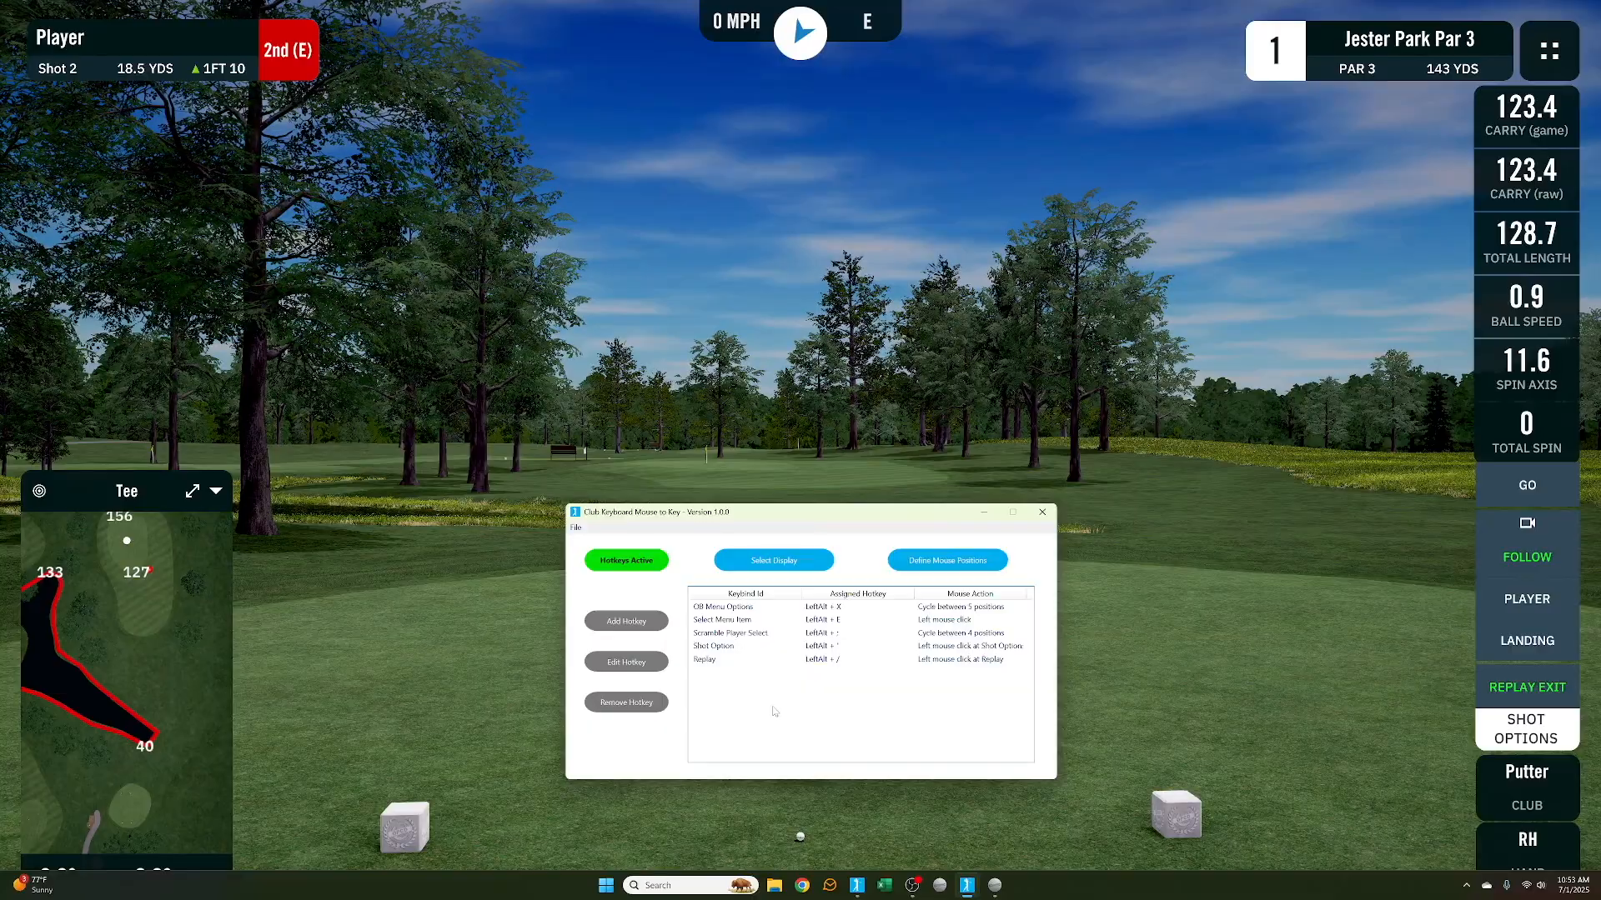
# Add a new hotkey named Go with the activating hotkey LeftAlt + \
pyautogui.click(626, 621)
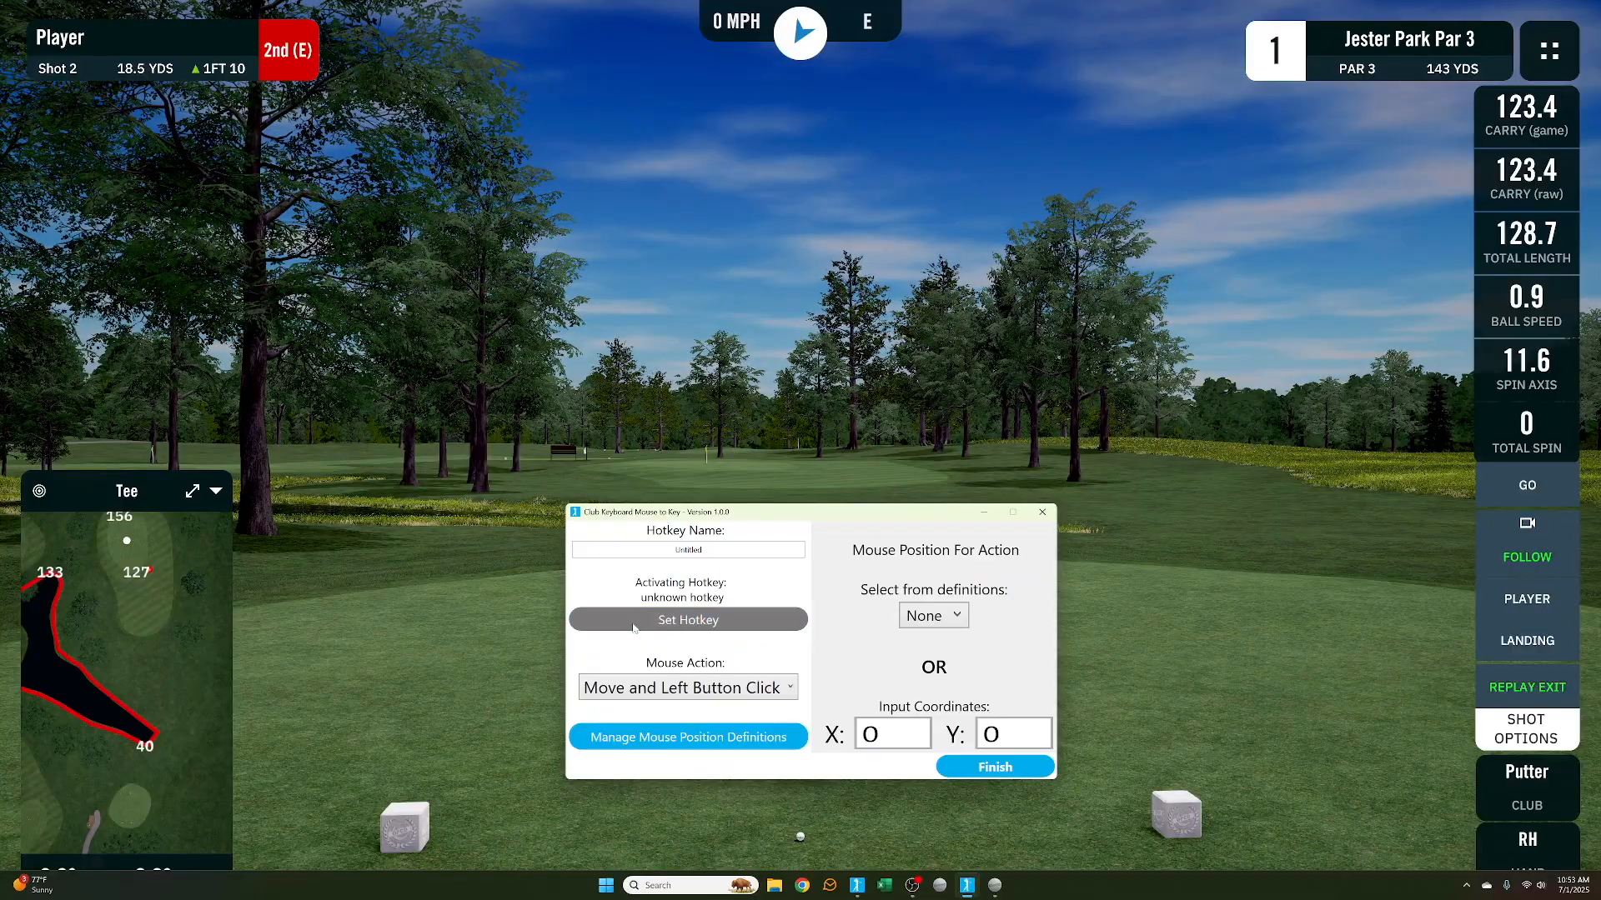
pyautogui.doubleClick(689, 550)
pyautogui.write('Go')
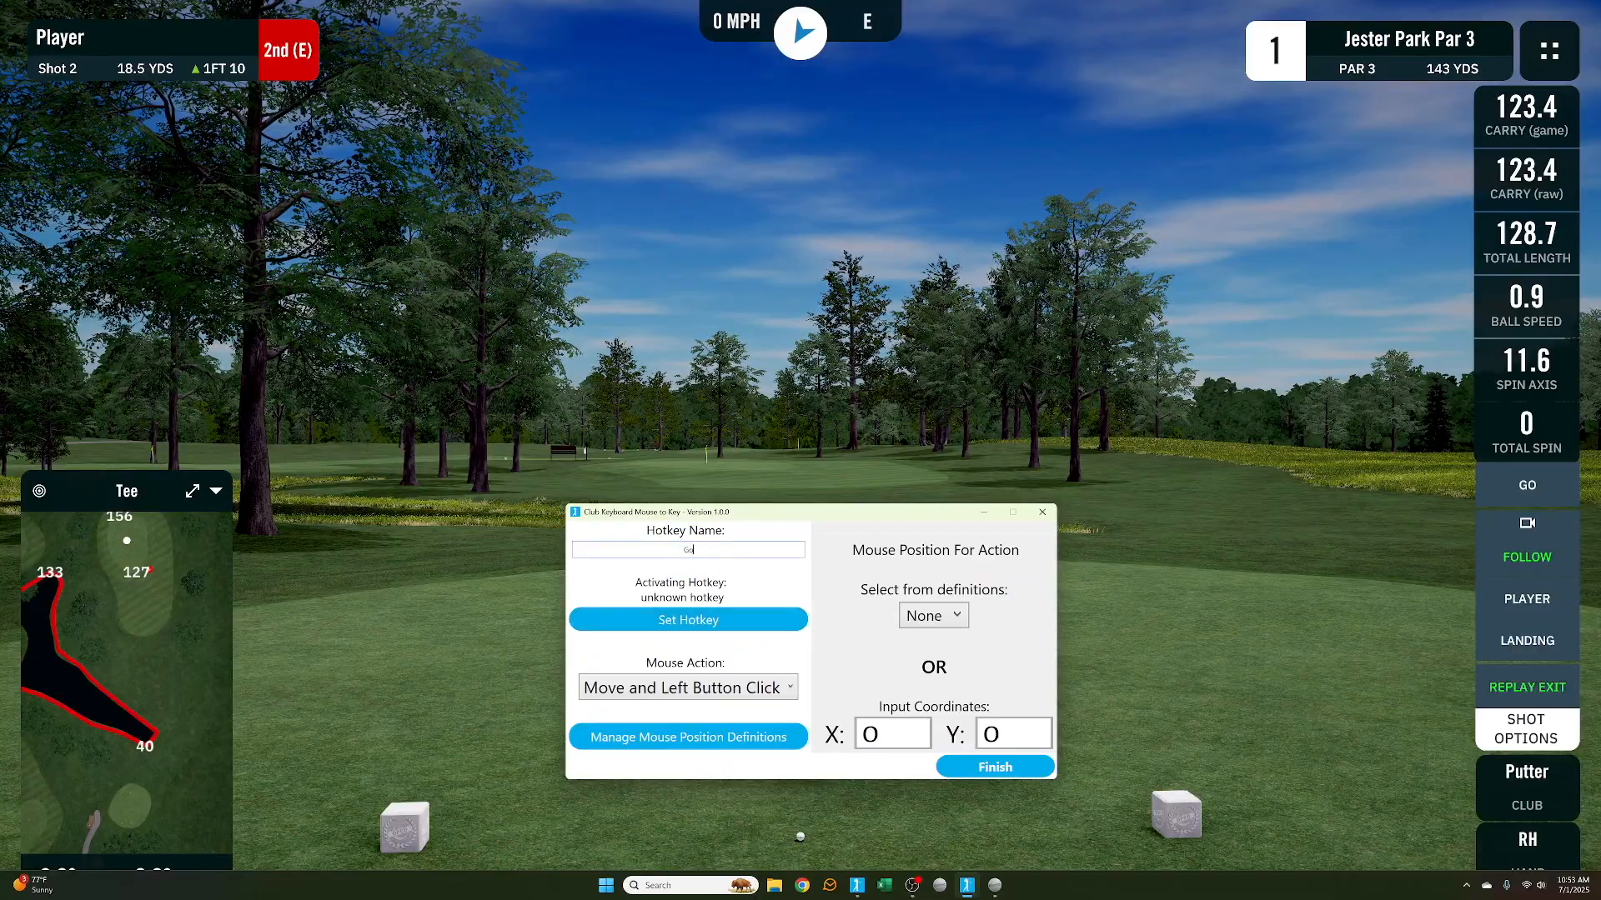
pyautogui.click(705, 621)
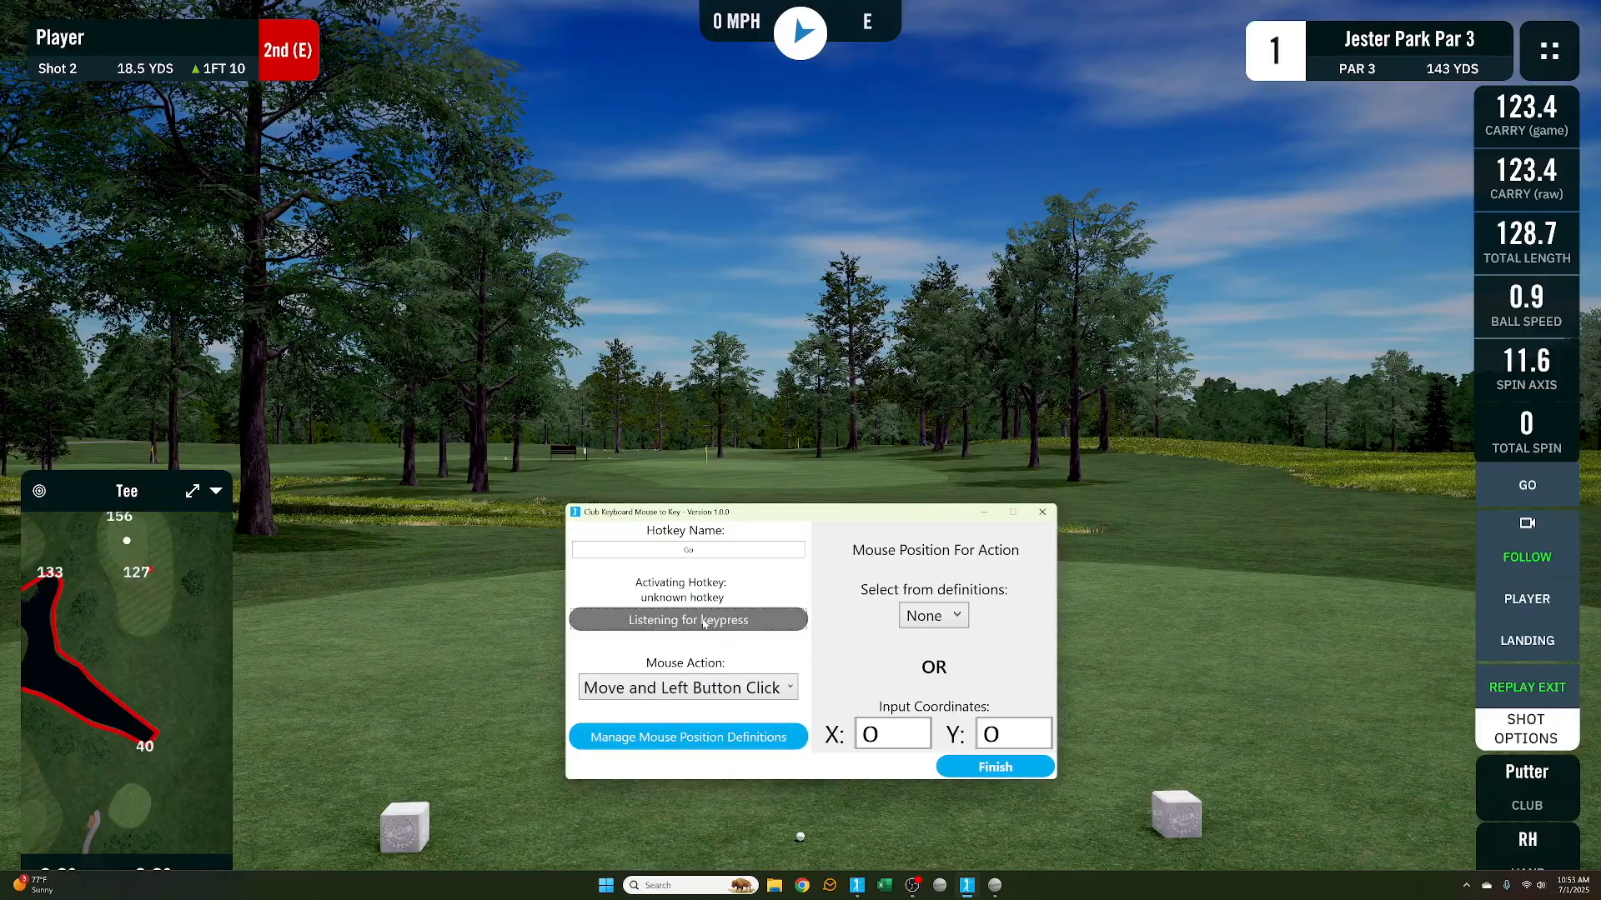
pyautogui.hotkey('alt', '\\')
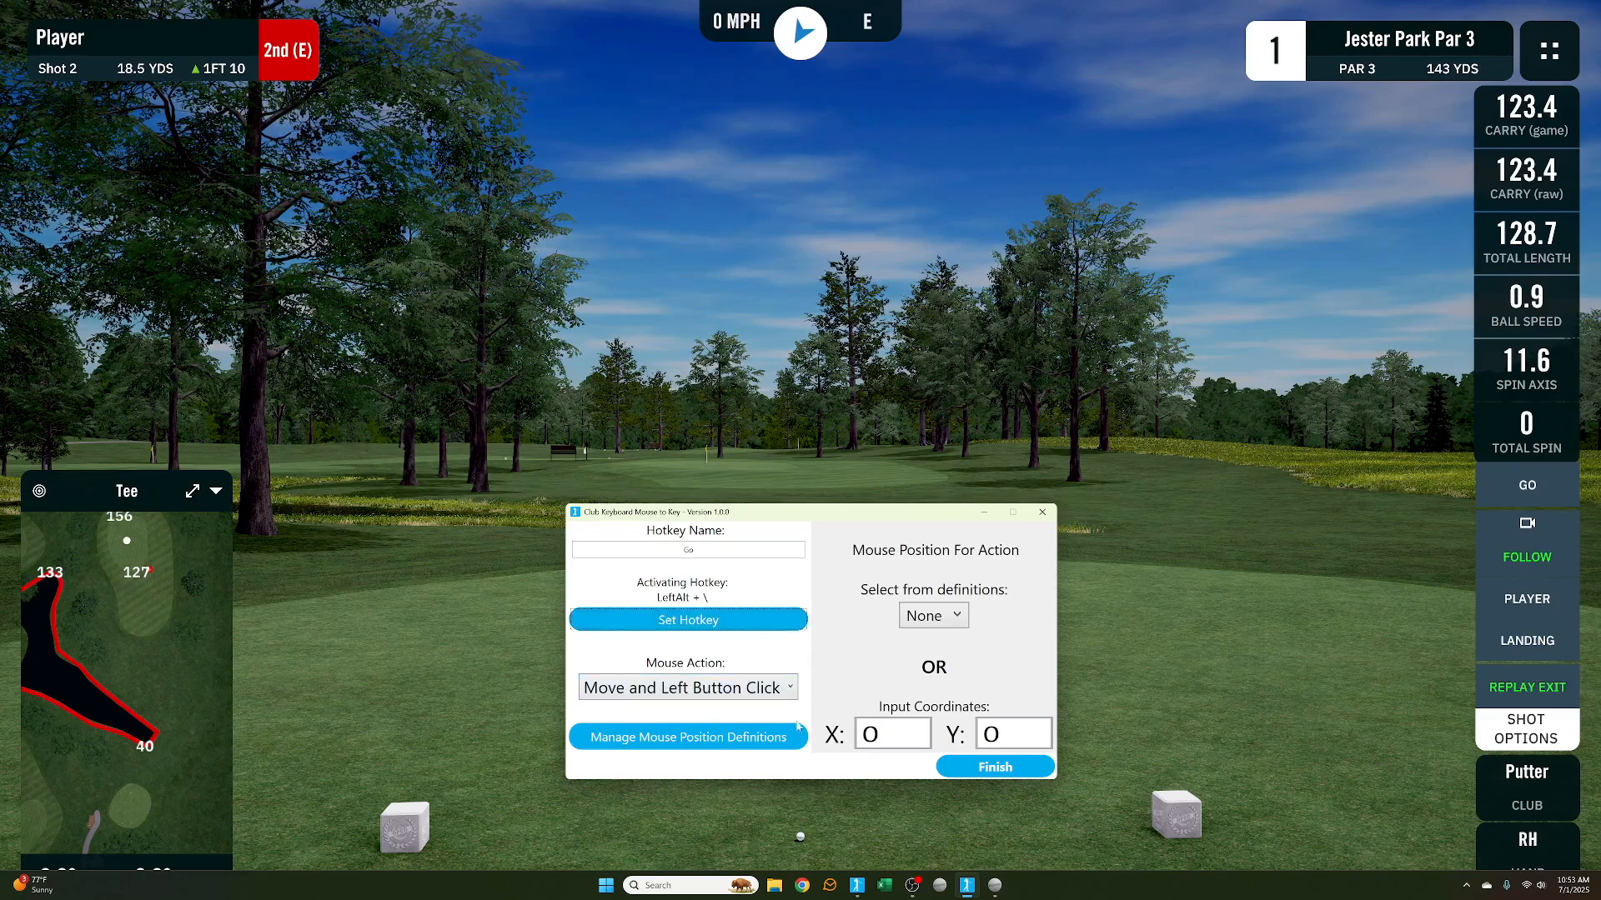
# Assign the Go mouse position definition to the Go hotkey and finish it
pyautogui.click(924, 616)
pyautogui.click(923, 615)
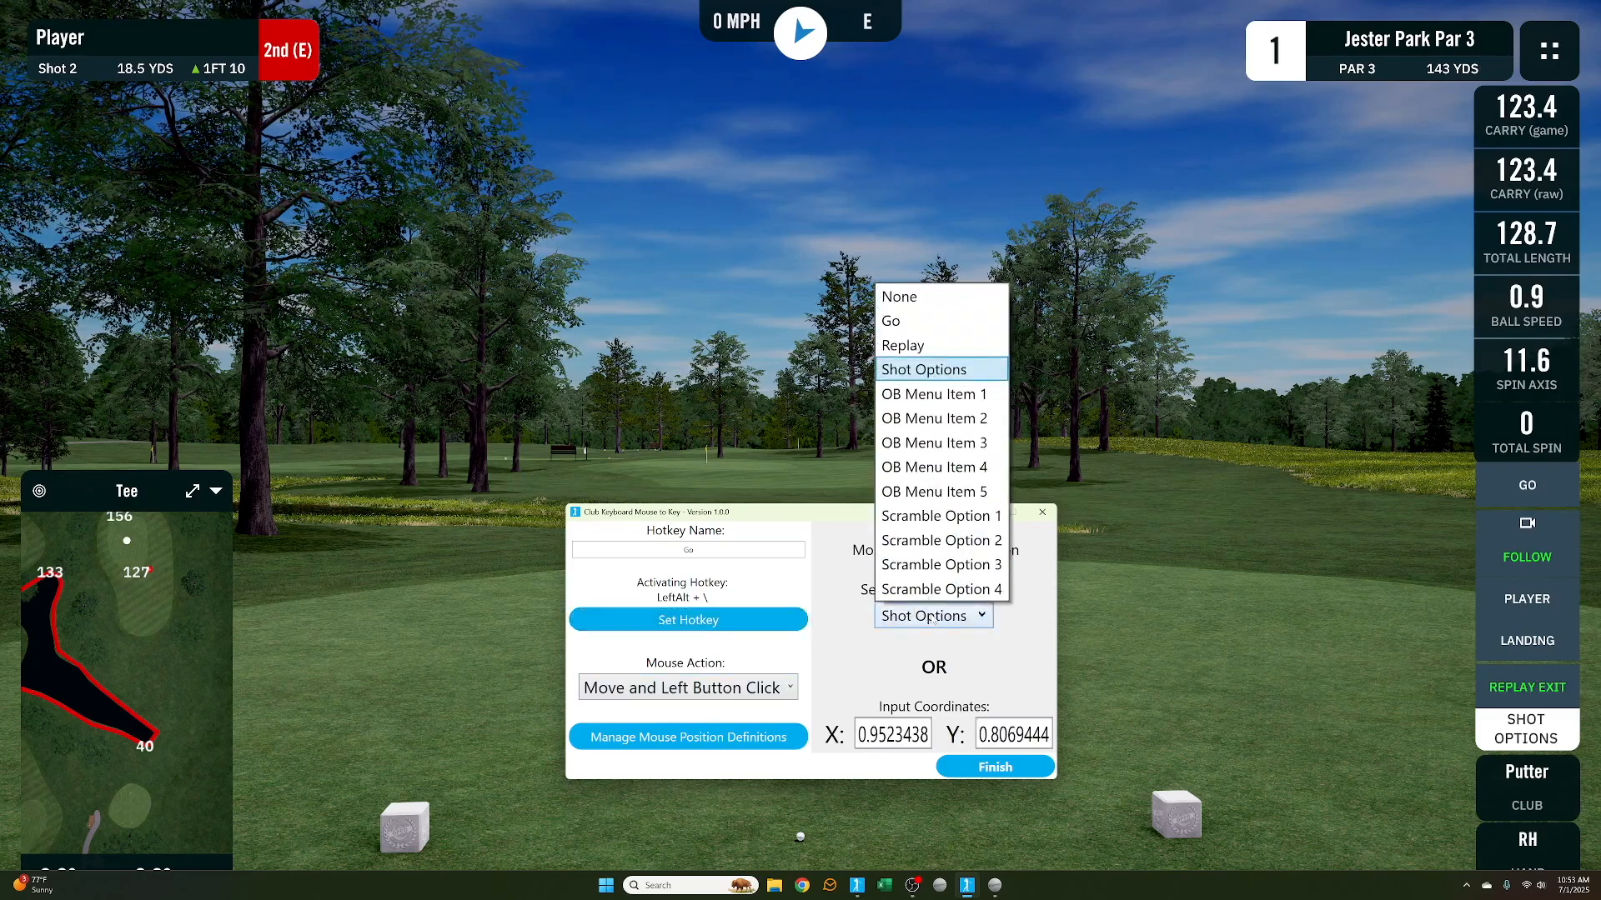
pyautogui.click(909, 321)
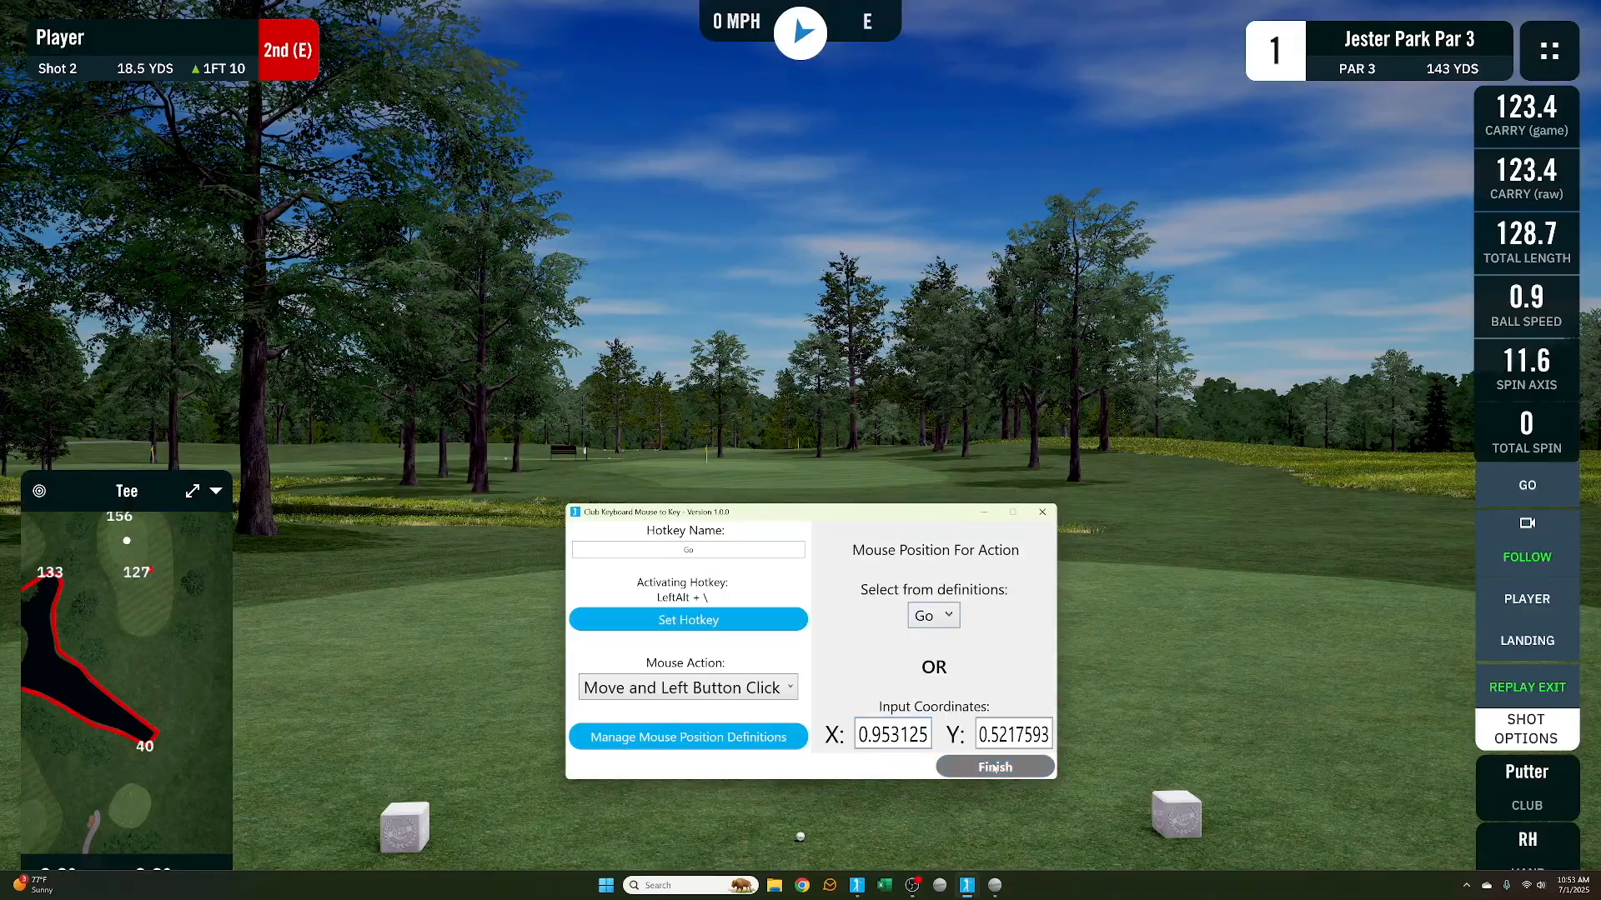
pyautogui.click(942, 765)
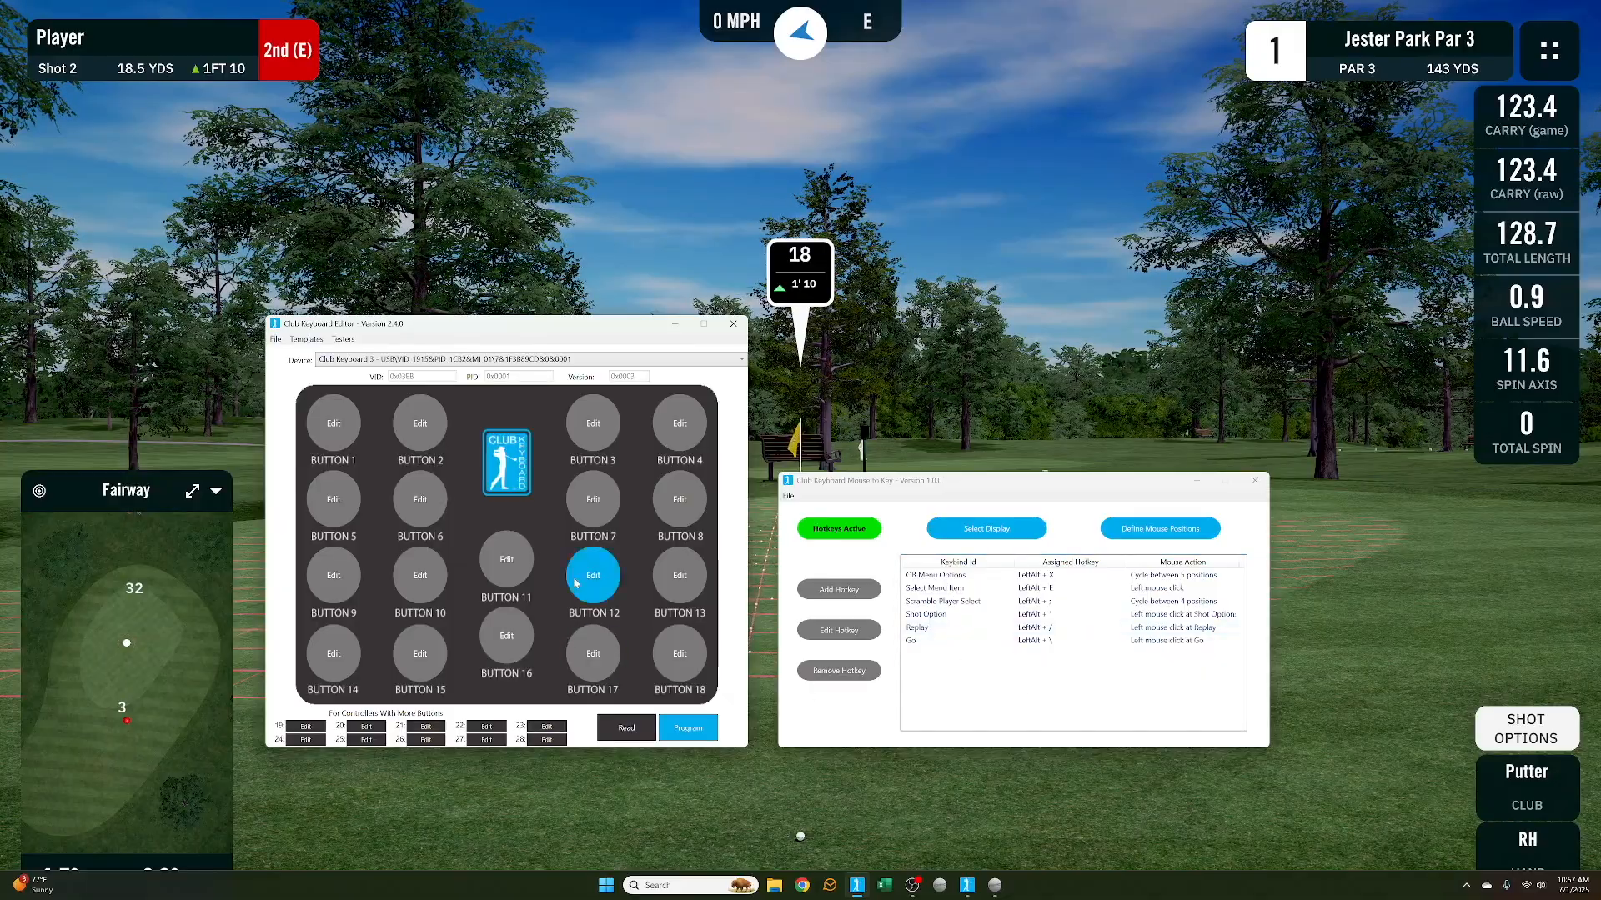
# Read the current configuration from the connected Club Keyboard device in the Club Keyboard Editor
pyautogui.moveTo(556, 325); pyautogui.dragTo(555, 321)
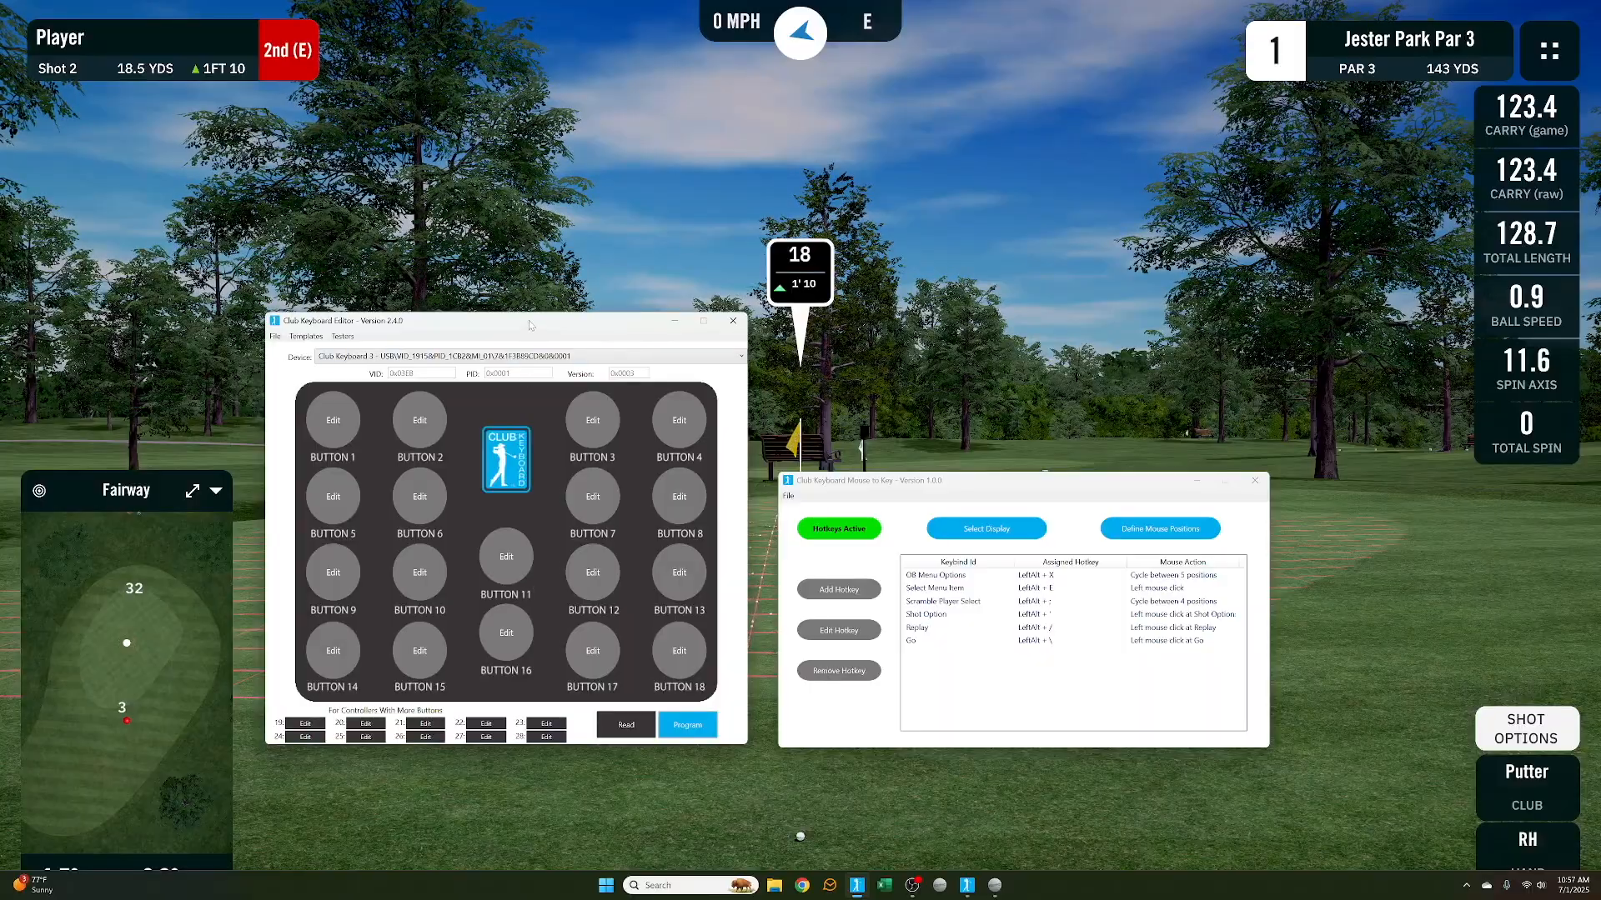
pyautogui.moveTo(531, 325); pyautogui.dragTo(533, 325)
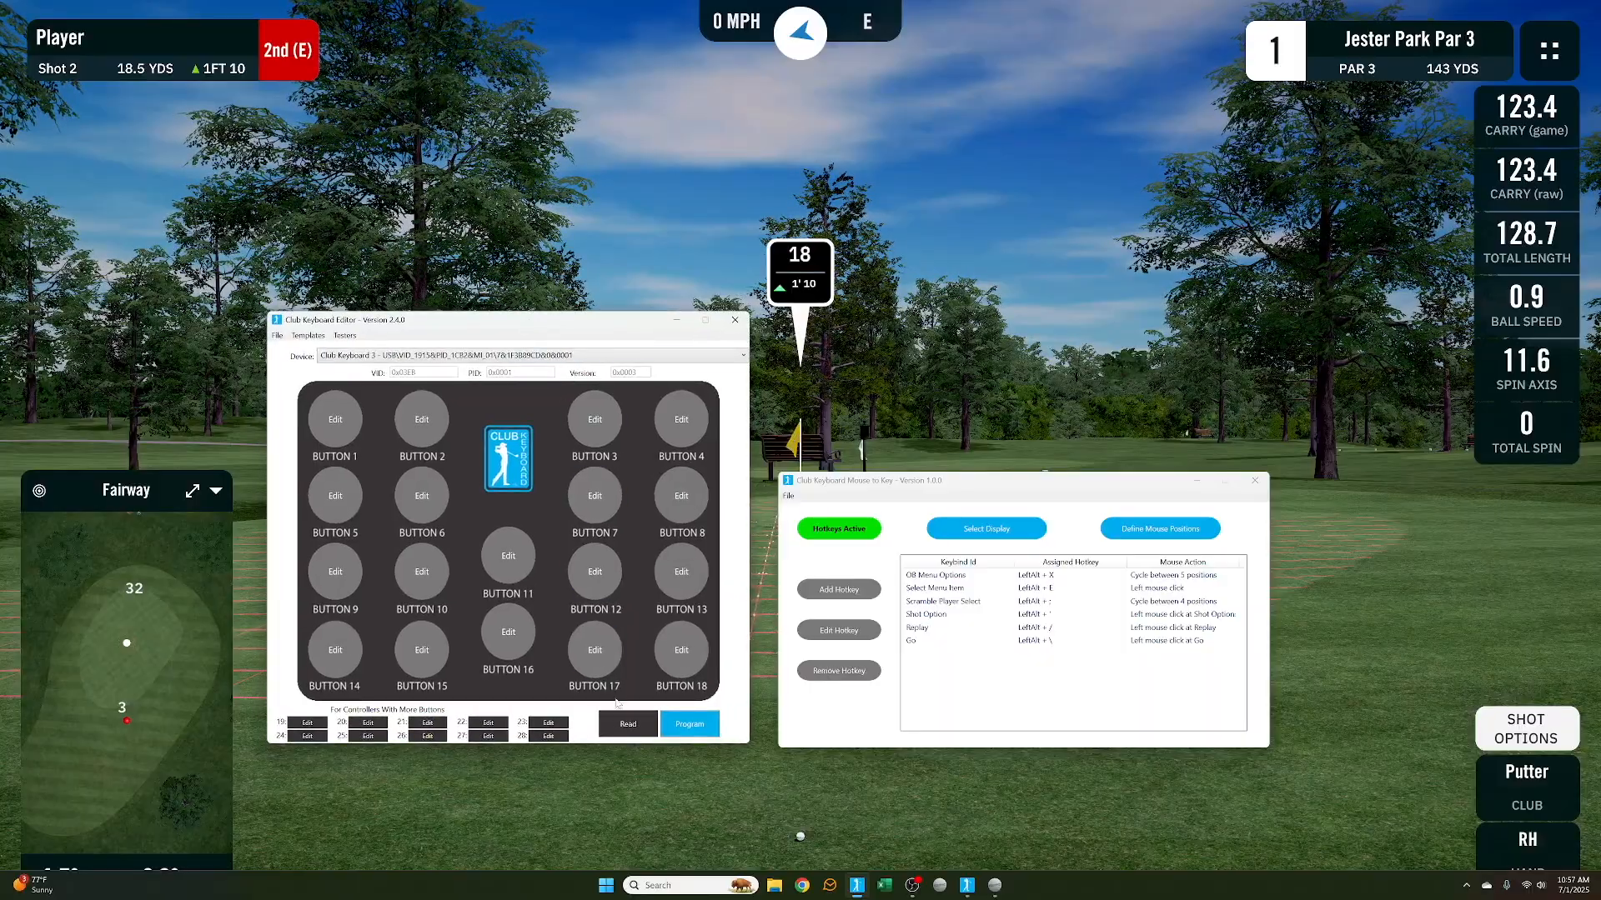
pyautogui.click(647, 720)
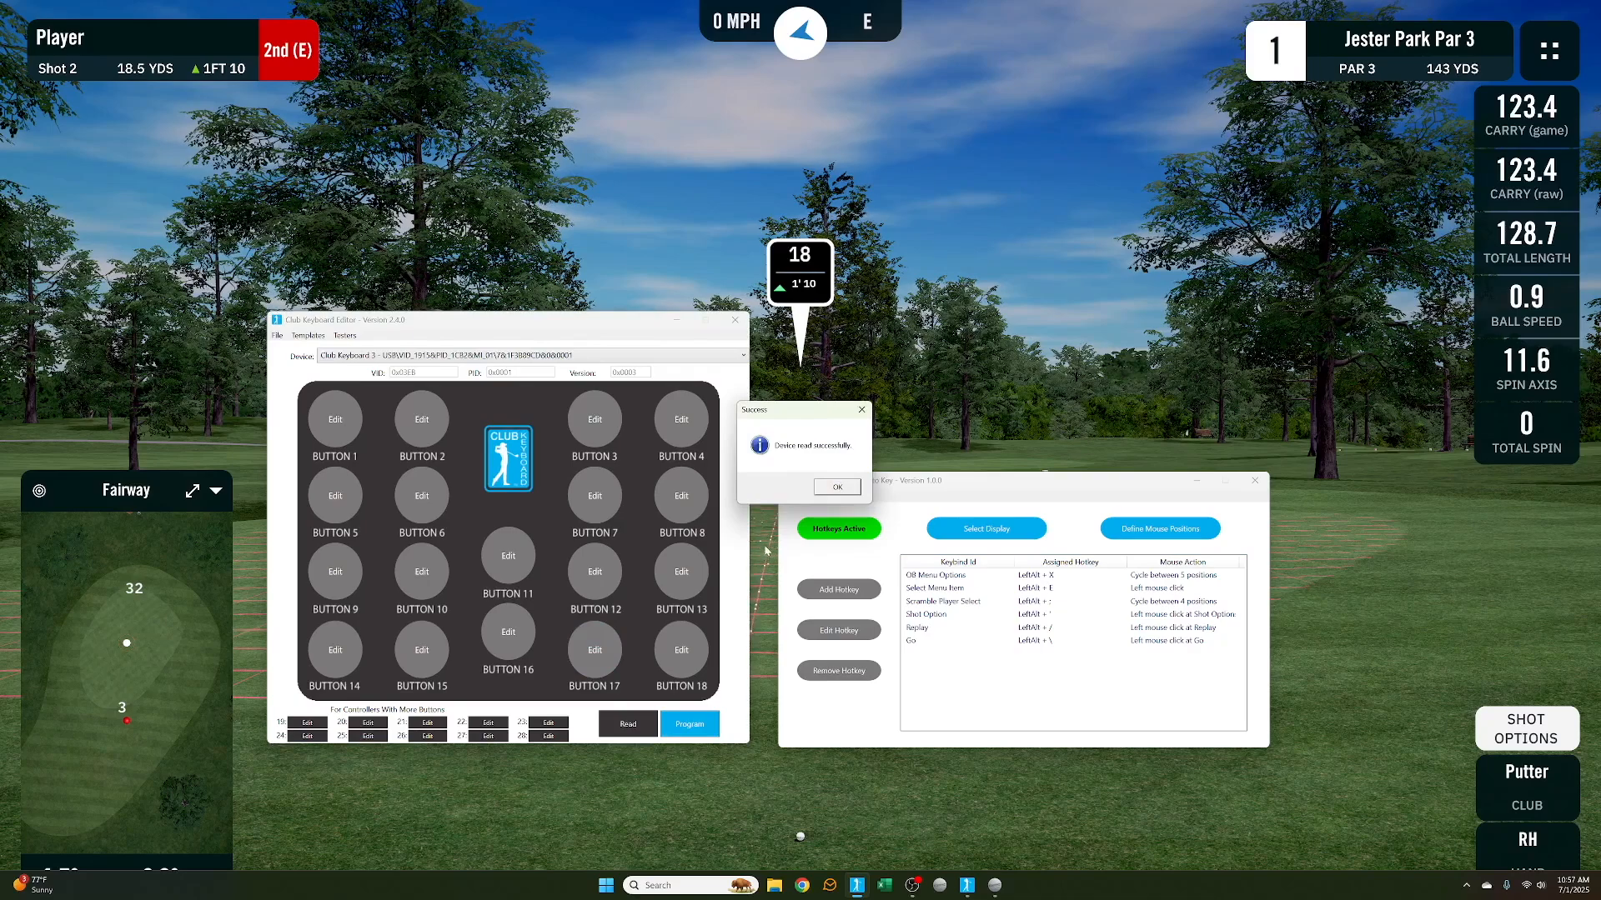
pyautogui.click(837, 488)
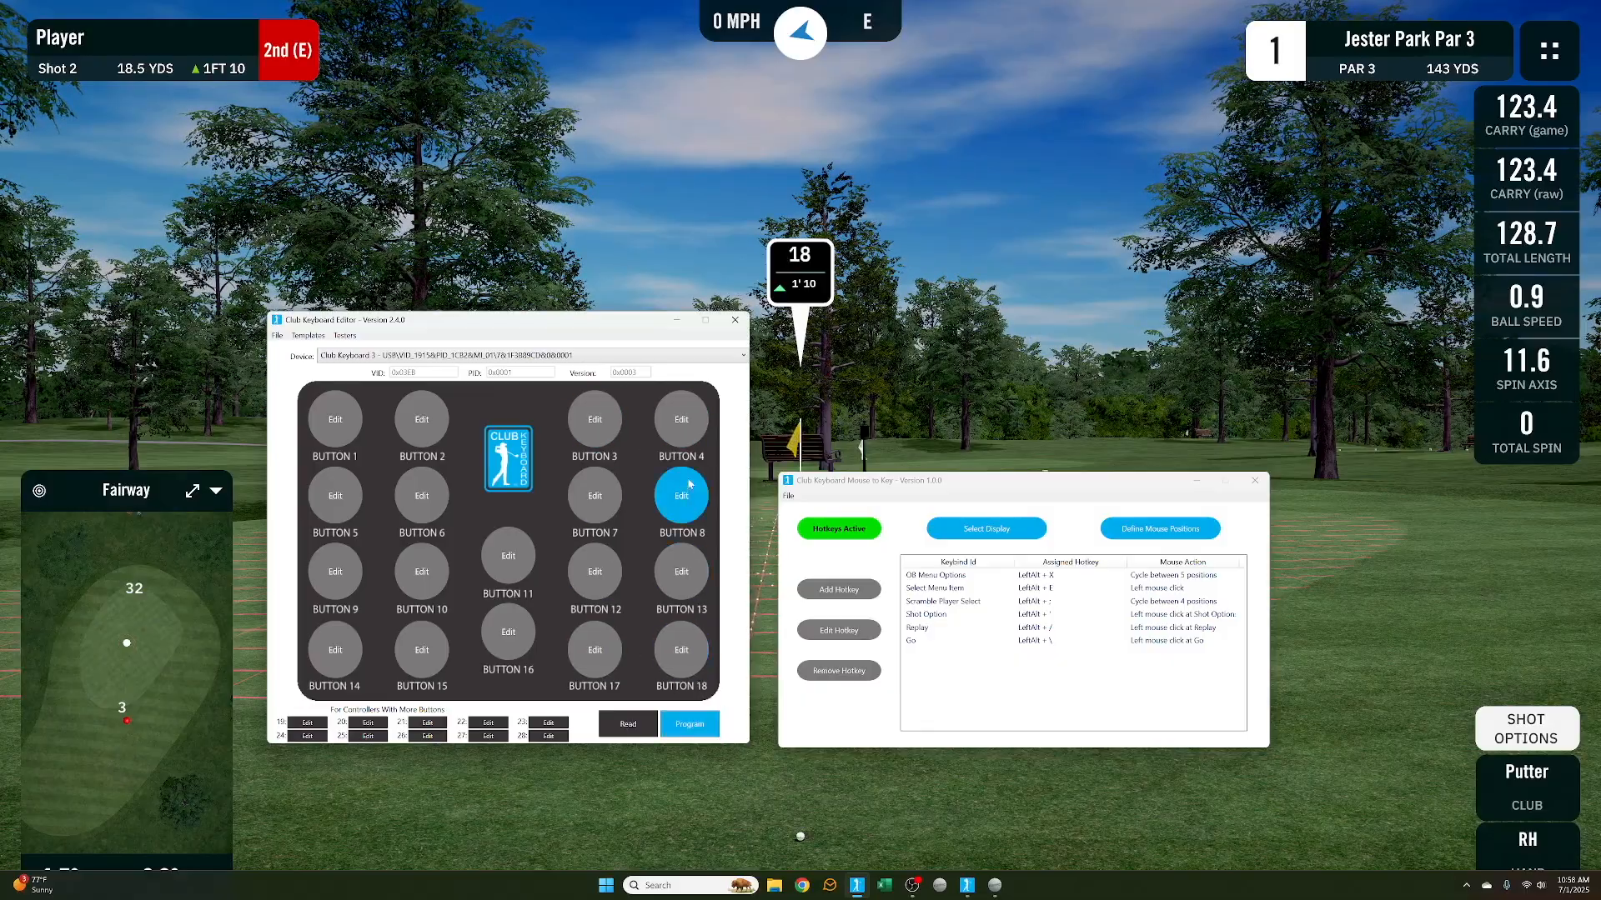
# Program the Club Keyboard device and read its configuration back
pyautogui.click(703, 735)
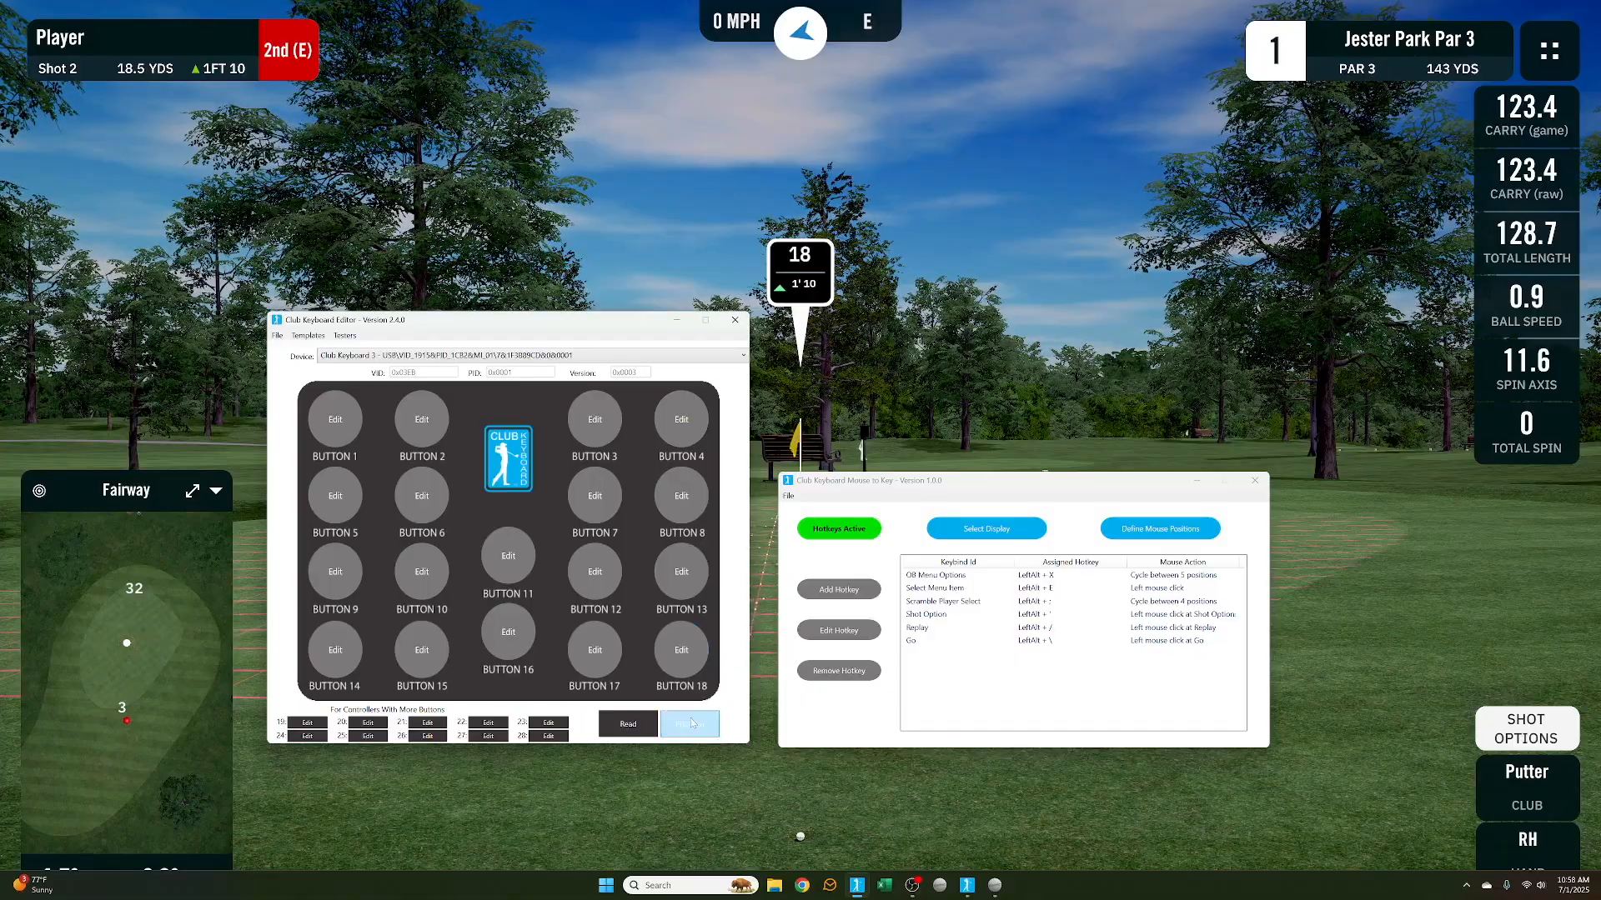
pyautogui.click(631, 729)
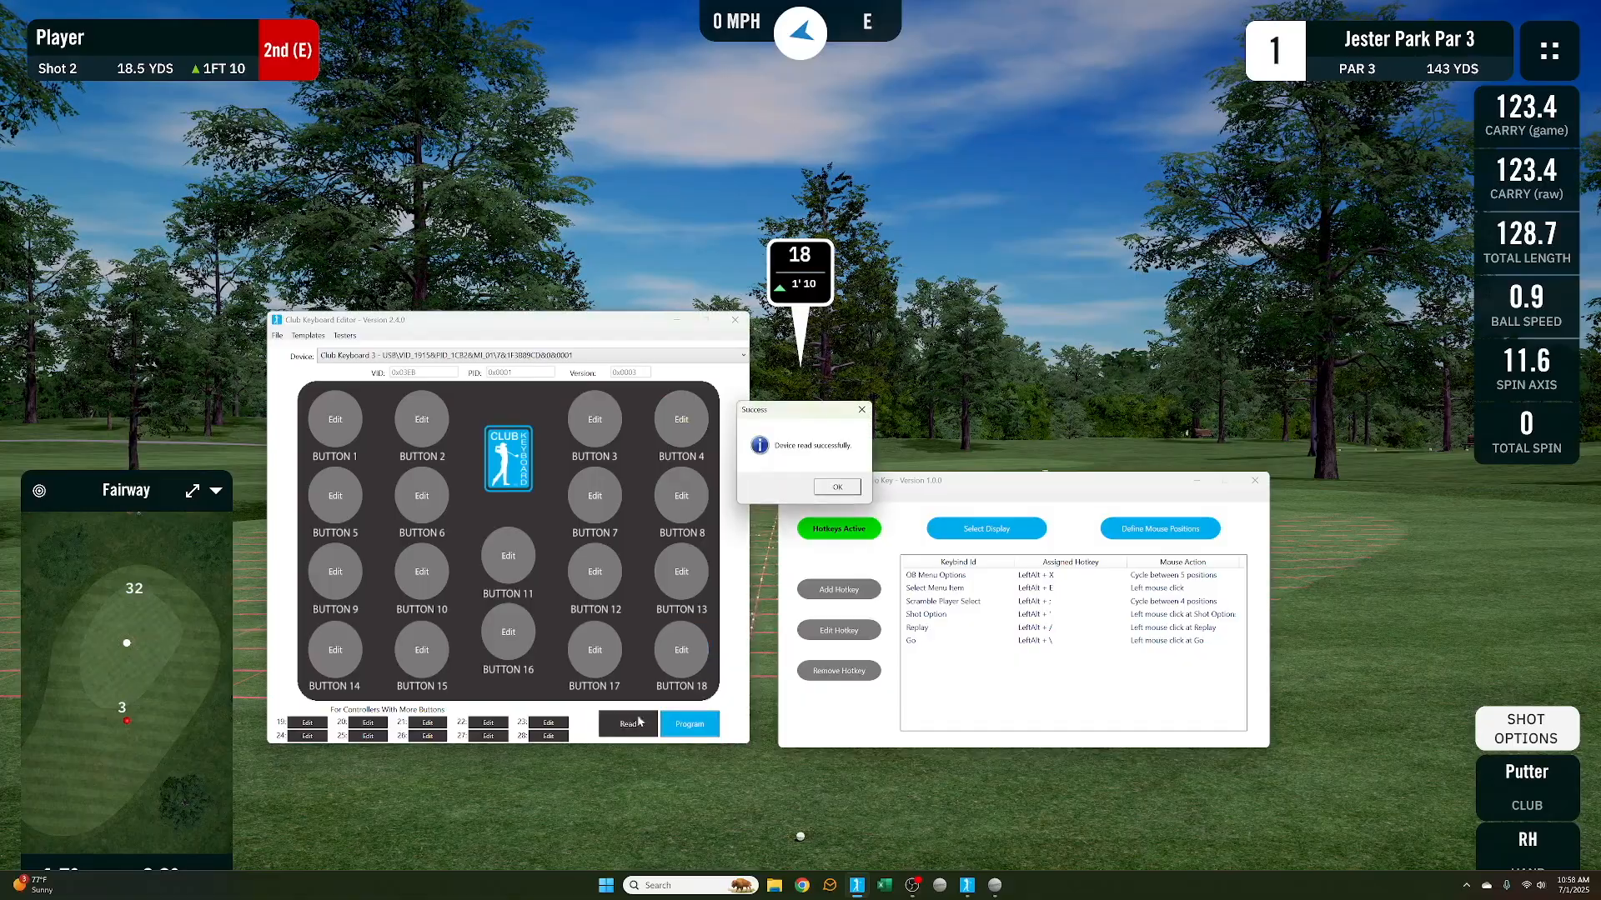
pyautogui.click(825, 491)
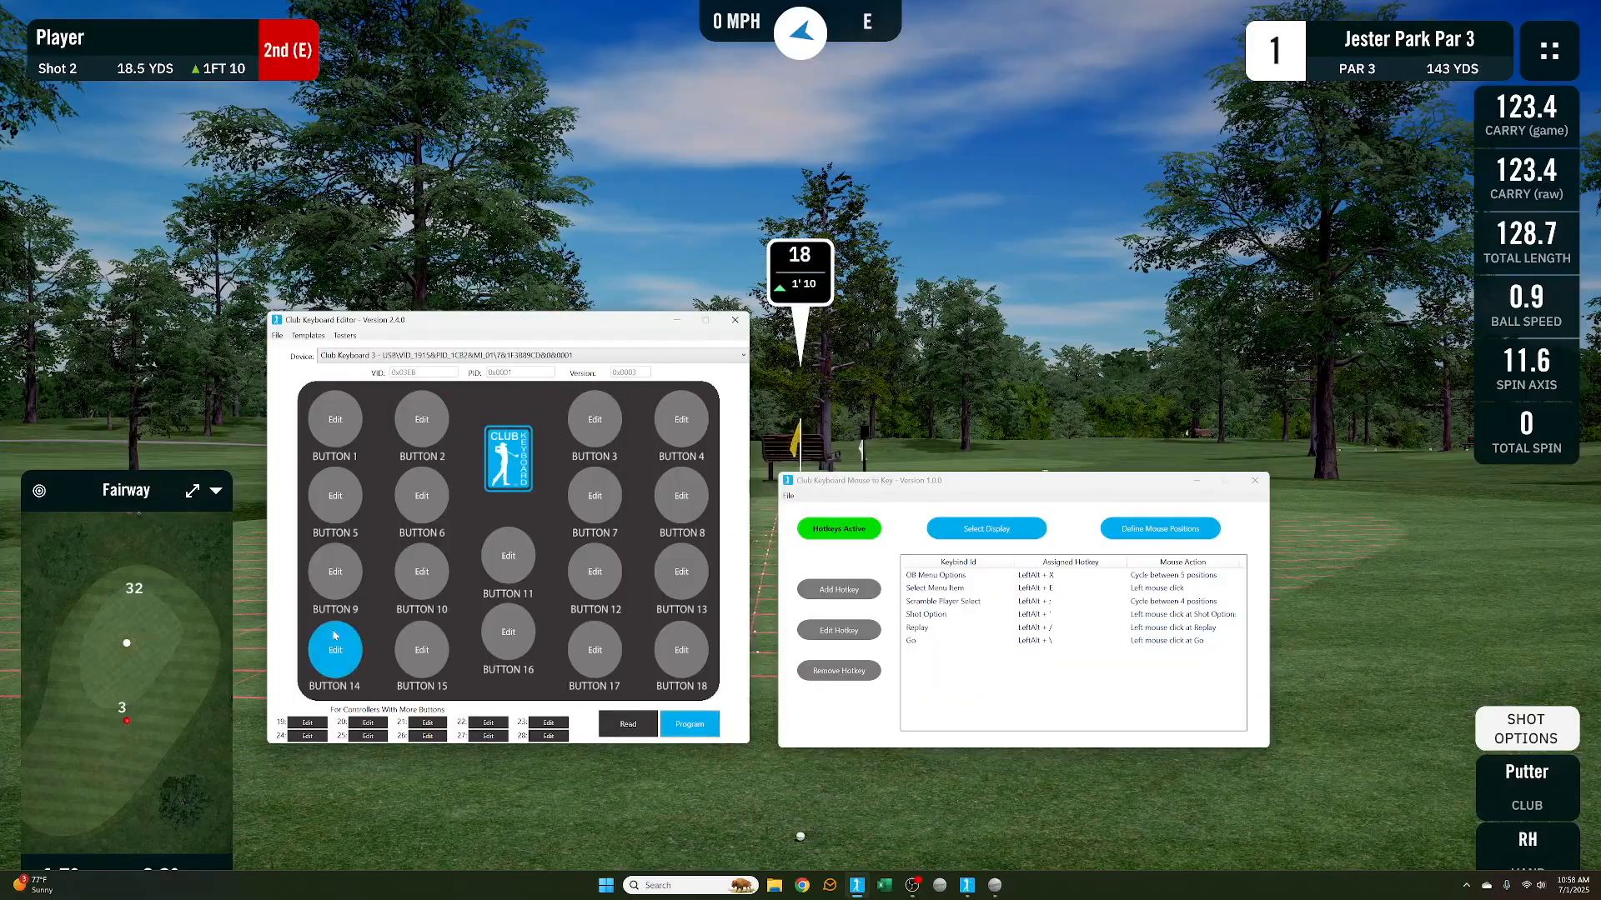
# Open Button 6 for editing and set Action 1 to Alt + ' (Apostrophe) with a delay of 10
pyautogui.click(421, 501)
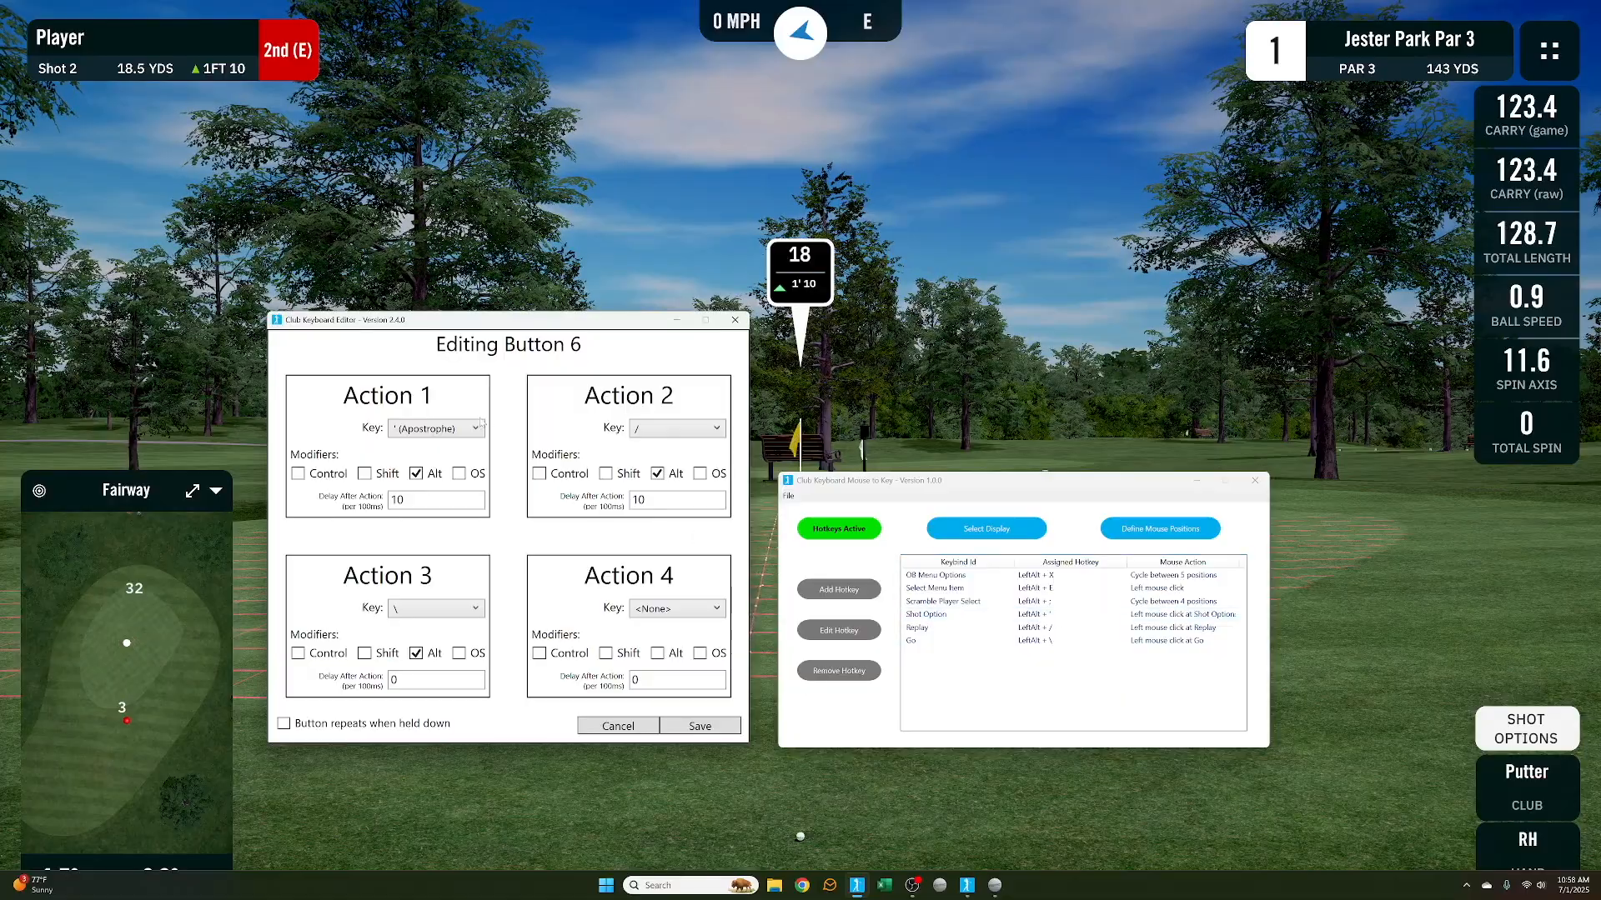
pyautogui.click(457, 429)
pyautogui.scroll(2, 427, 517)
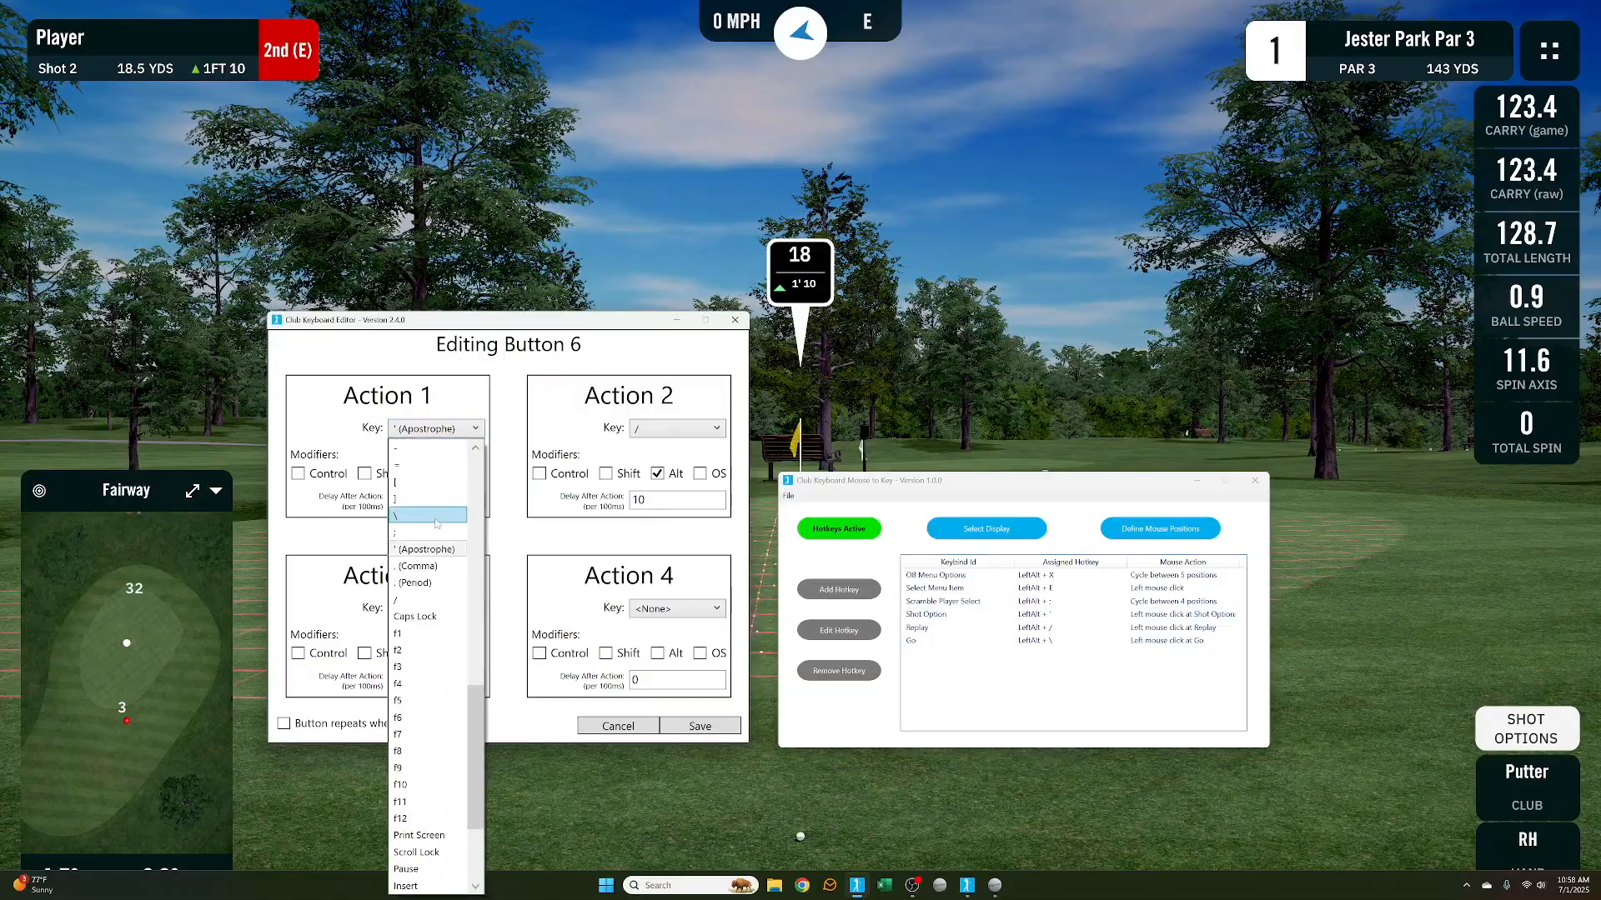
pyautogui.click(427, 549)
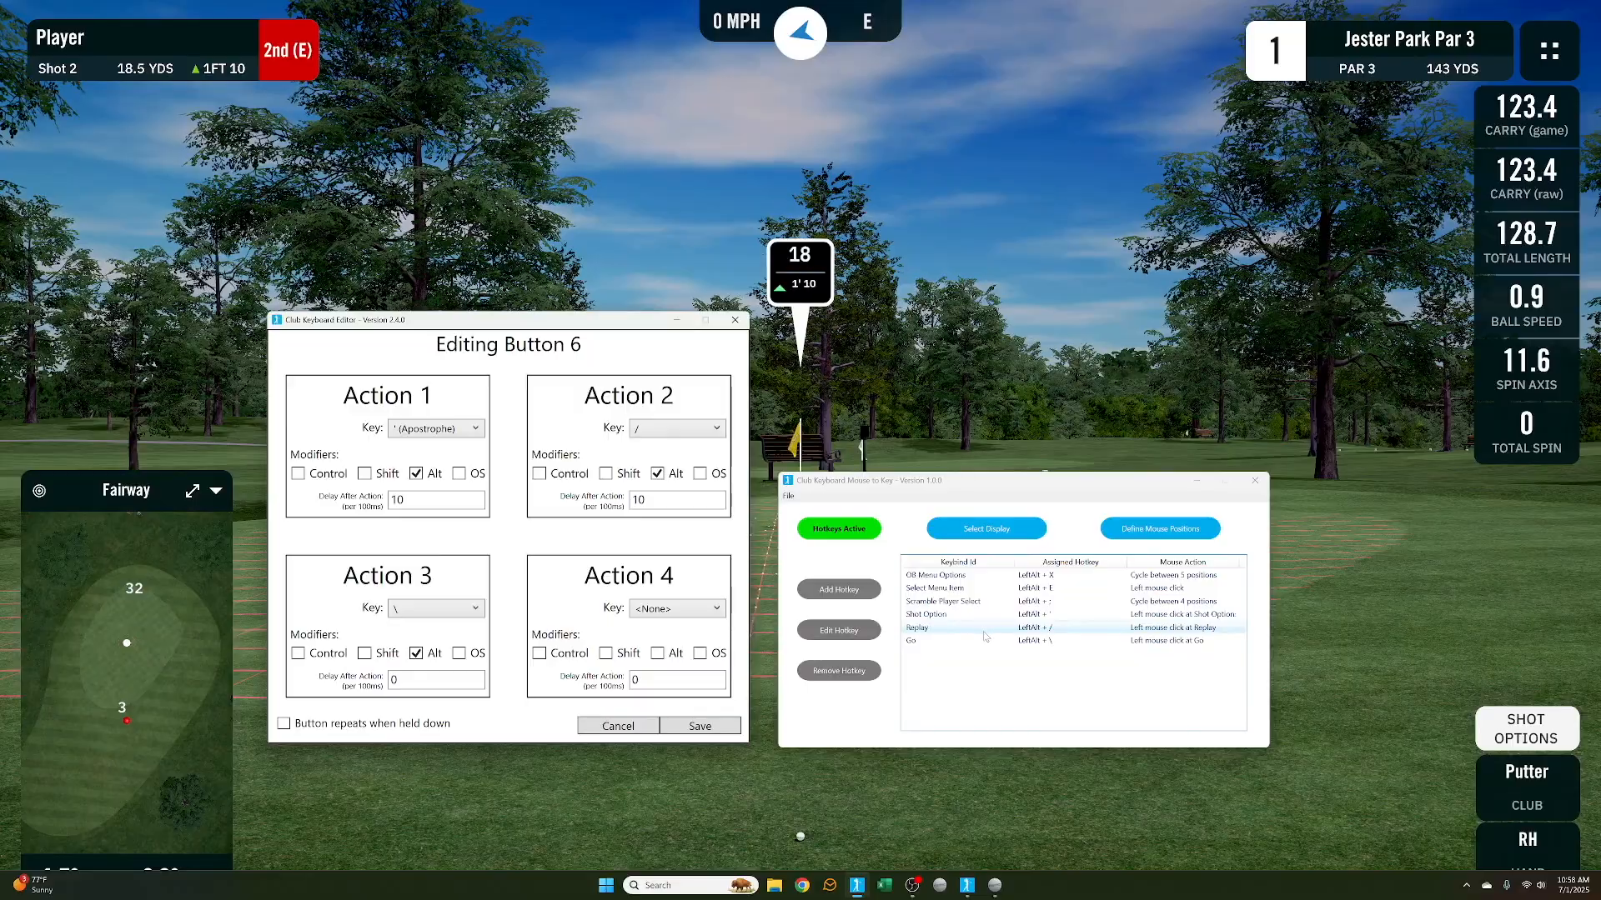
# Set Button 6's Action 2 to Alt + / with a delay of 10
pyautogui.click(677, 427)
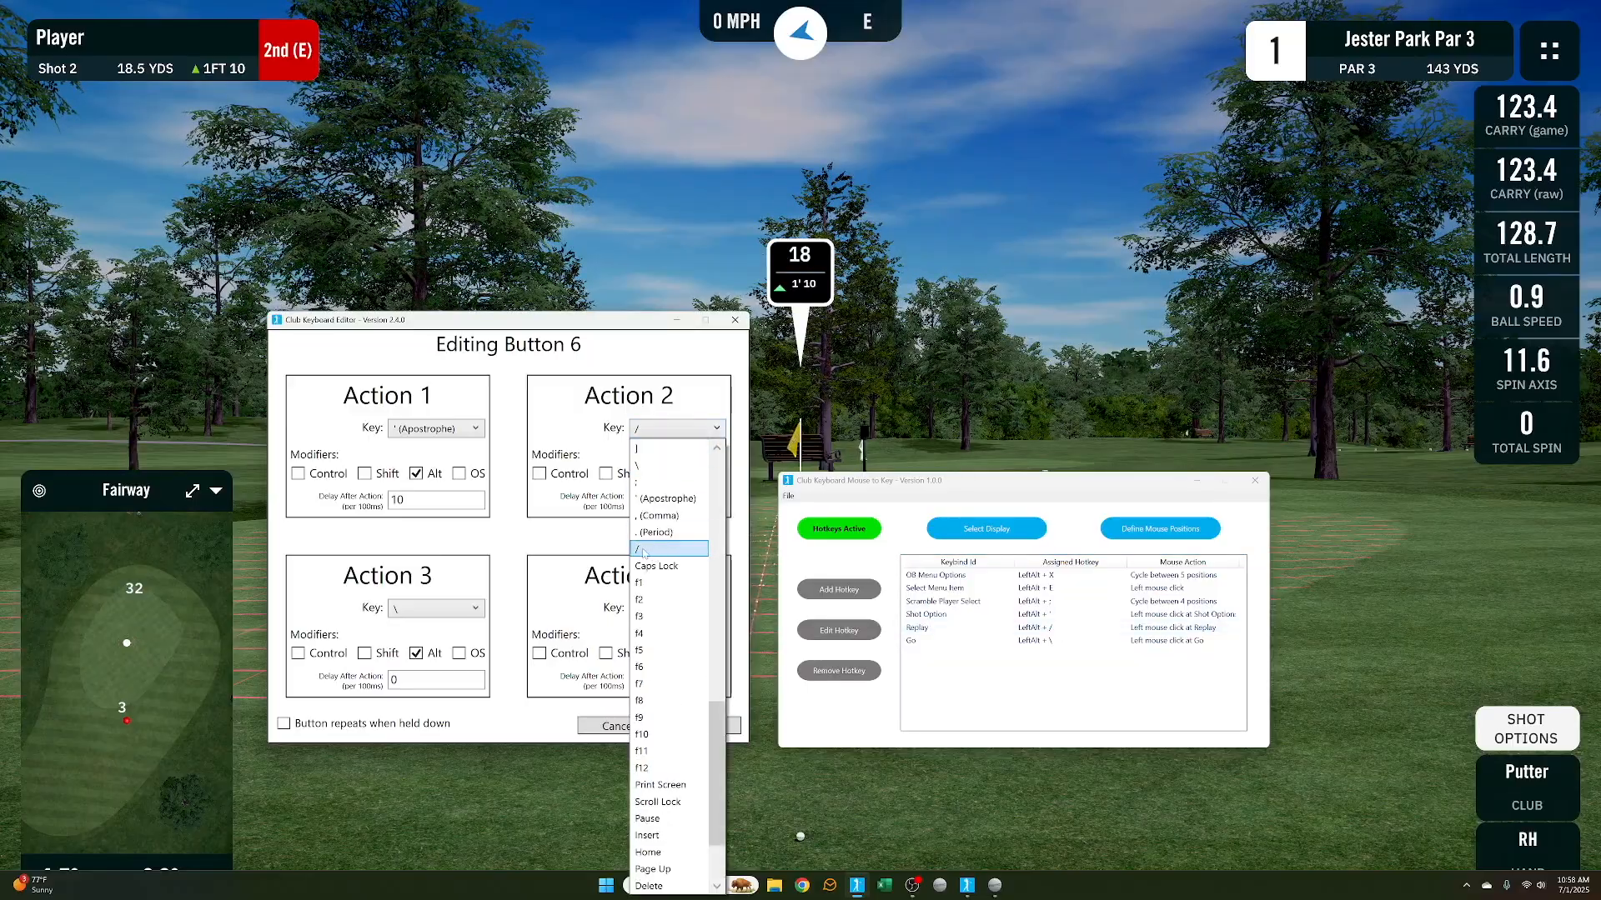
pyautogui.click(653, 551)
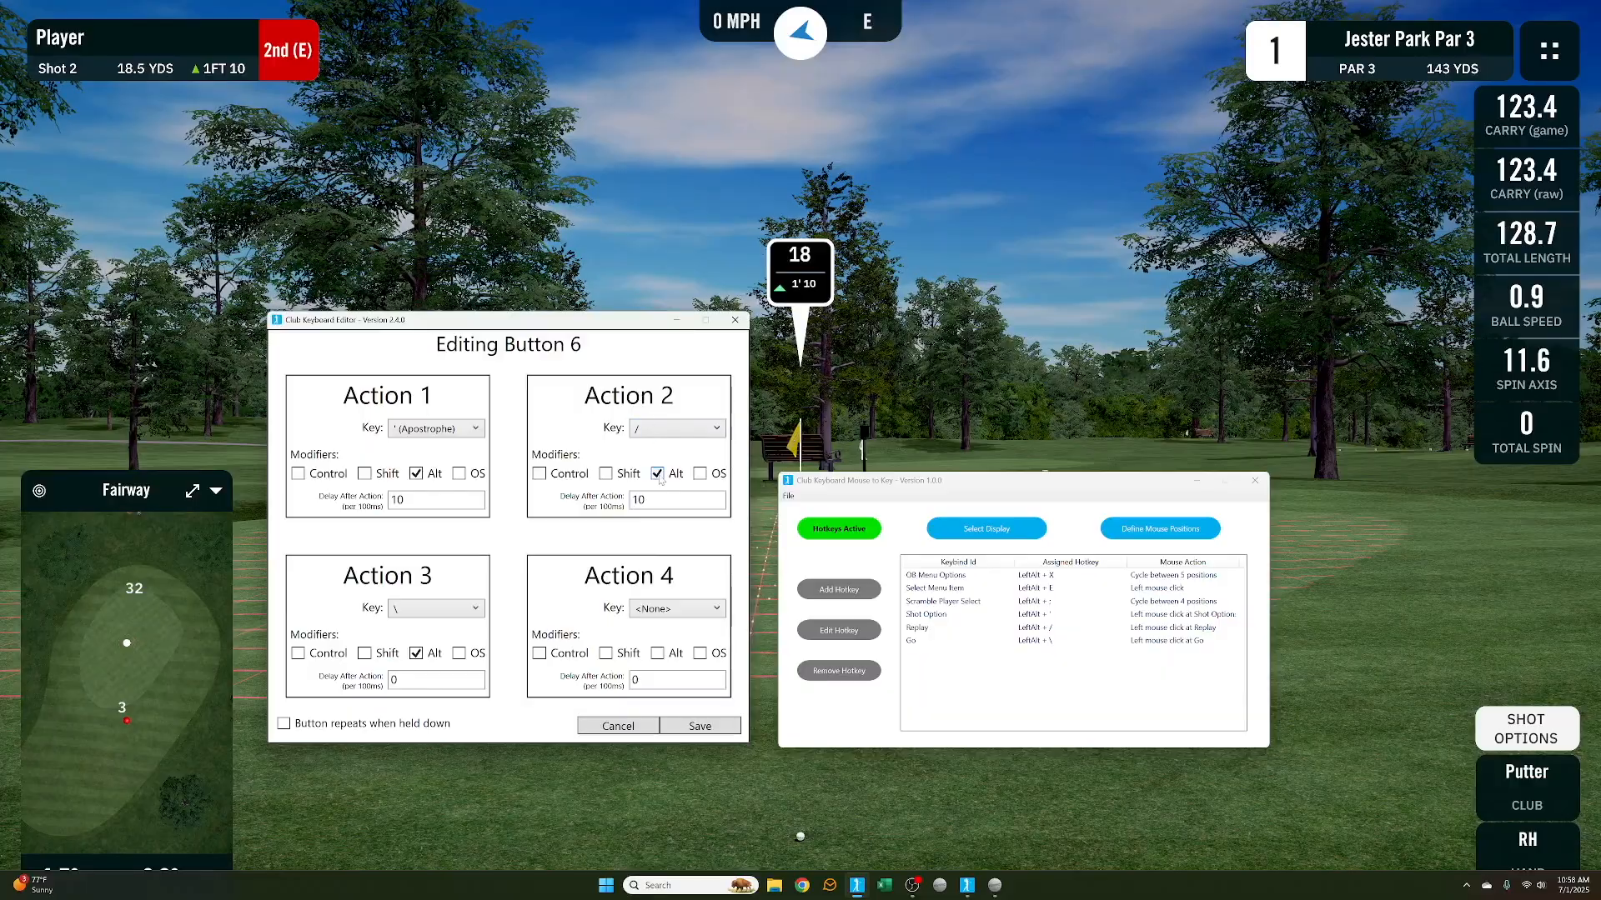
pyautogui.click(659, 475)
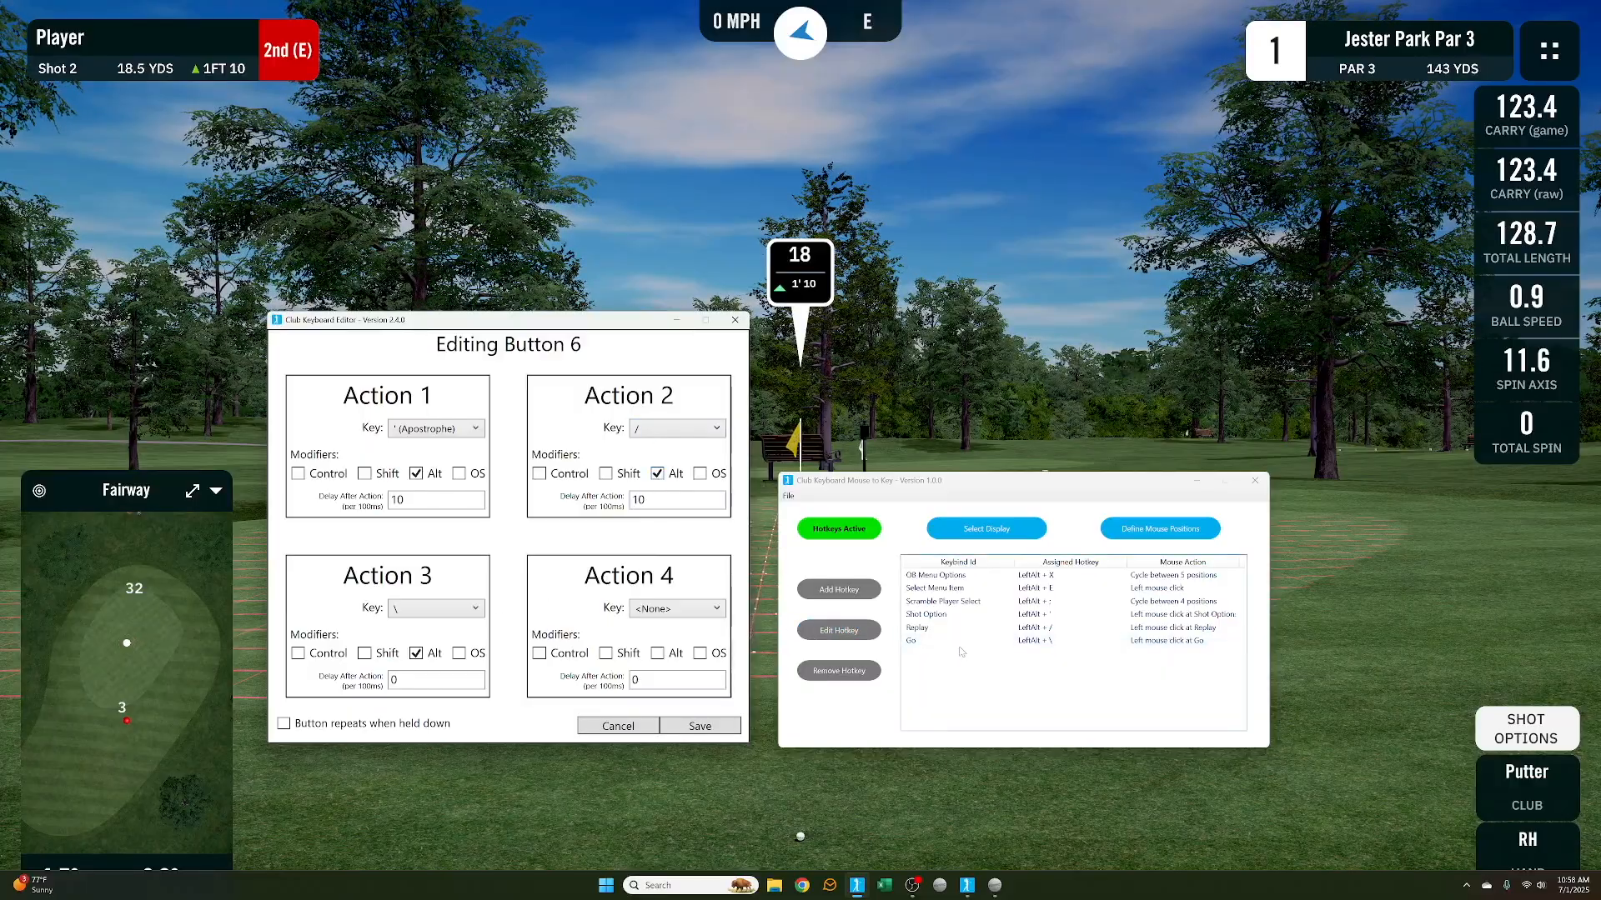
# Set Button 6's Action 3 to Alt + \ with a delay of 0 and save the button
pyautogui.click(427, 611)
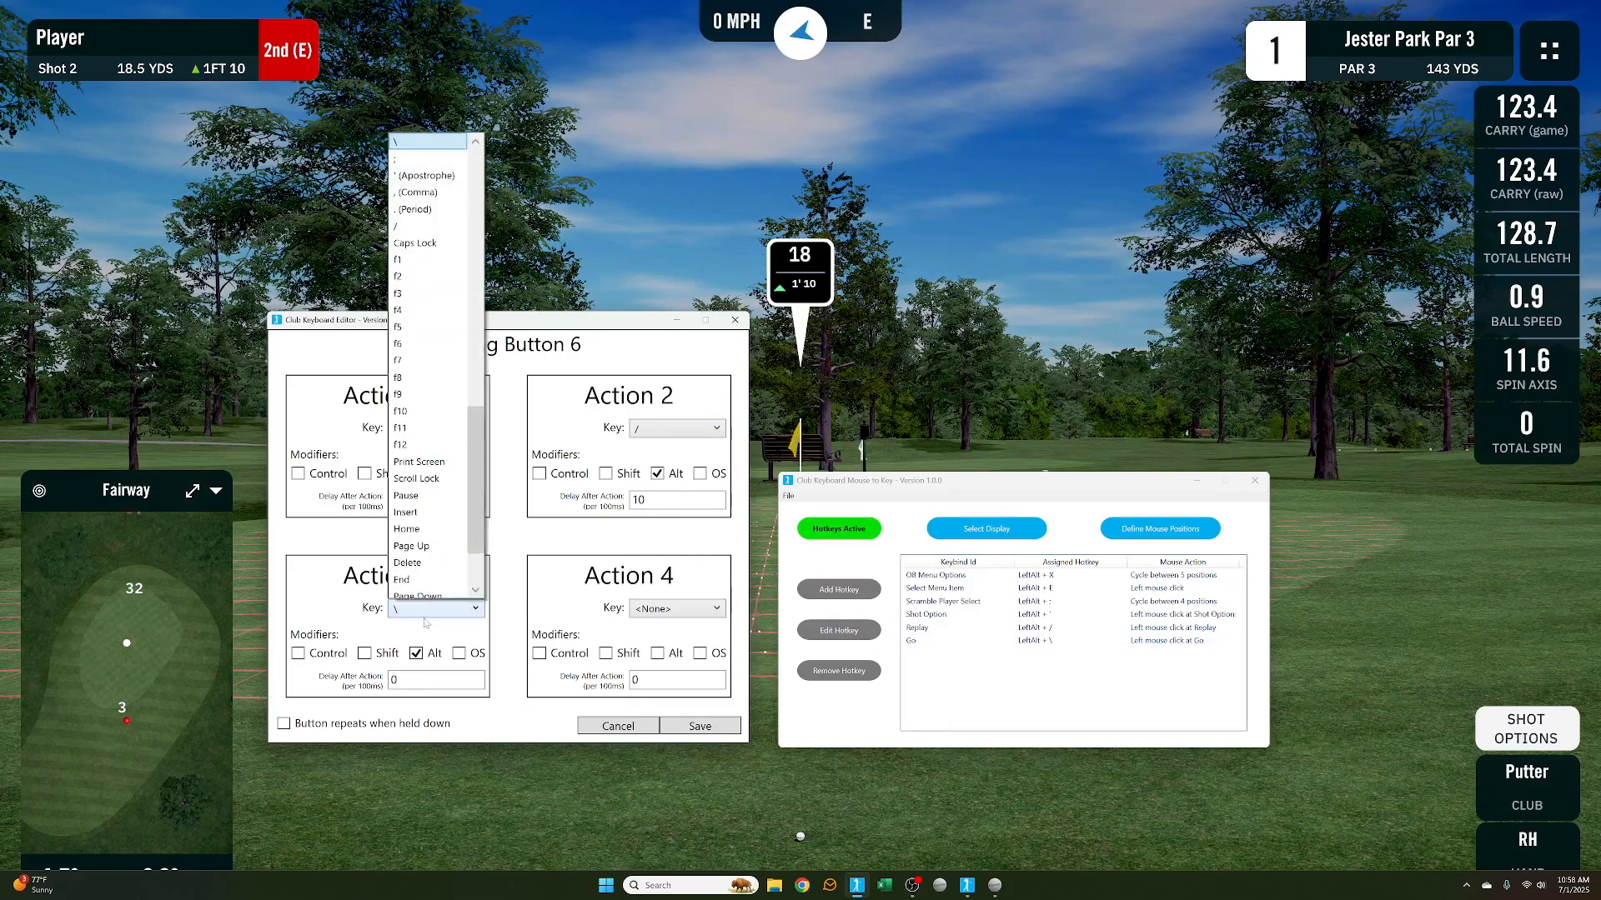
pyautogui.scroll(2, 427, 482)
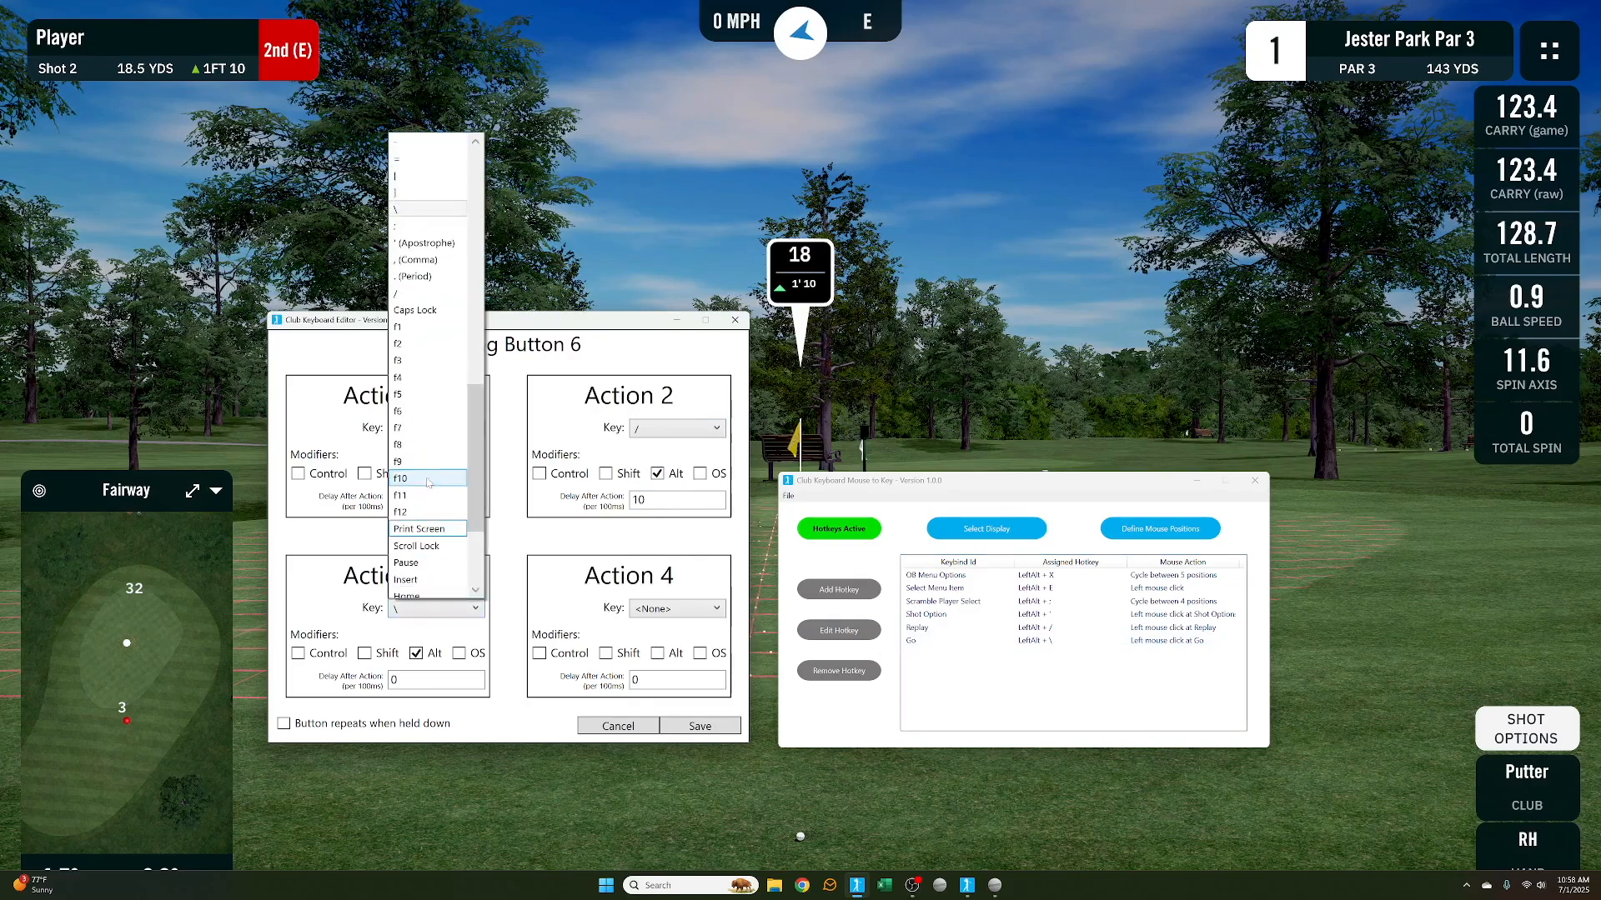
pyautogui.click(415, 212)
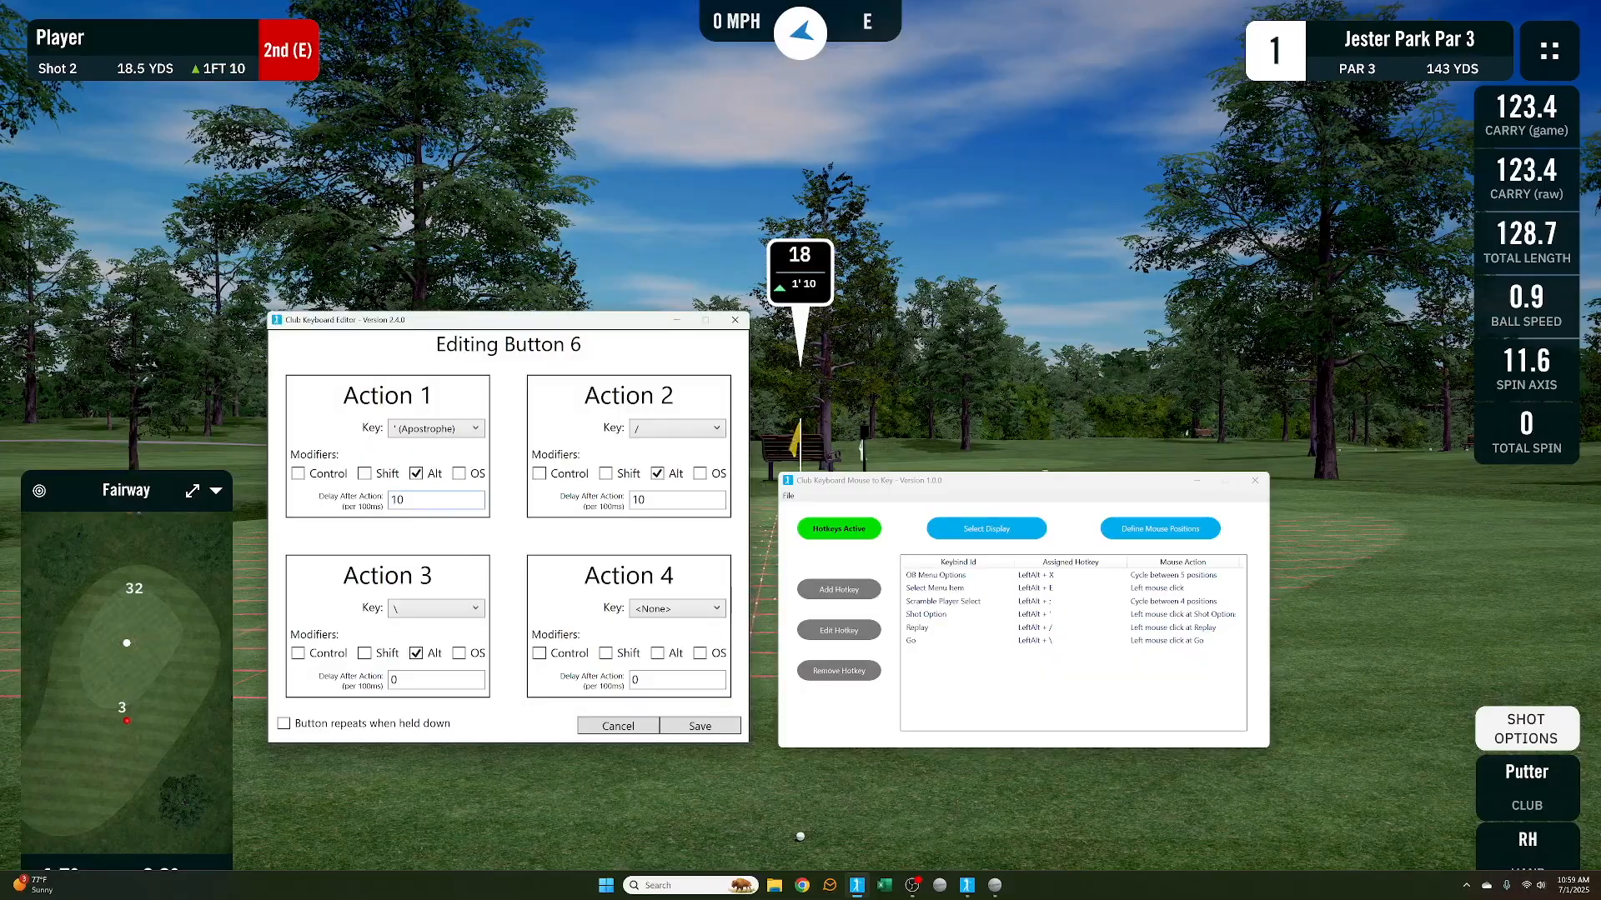
pyautogui.click(659, 501)
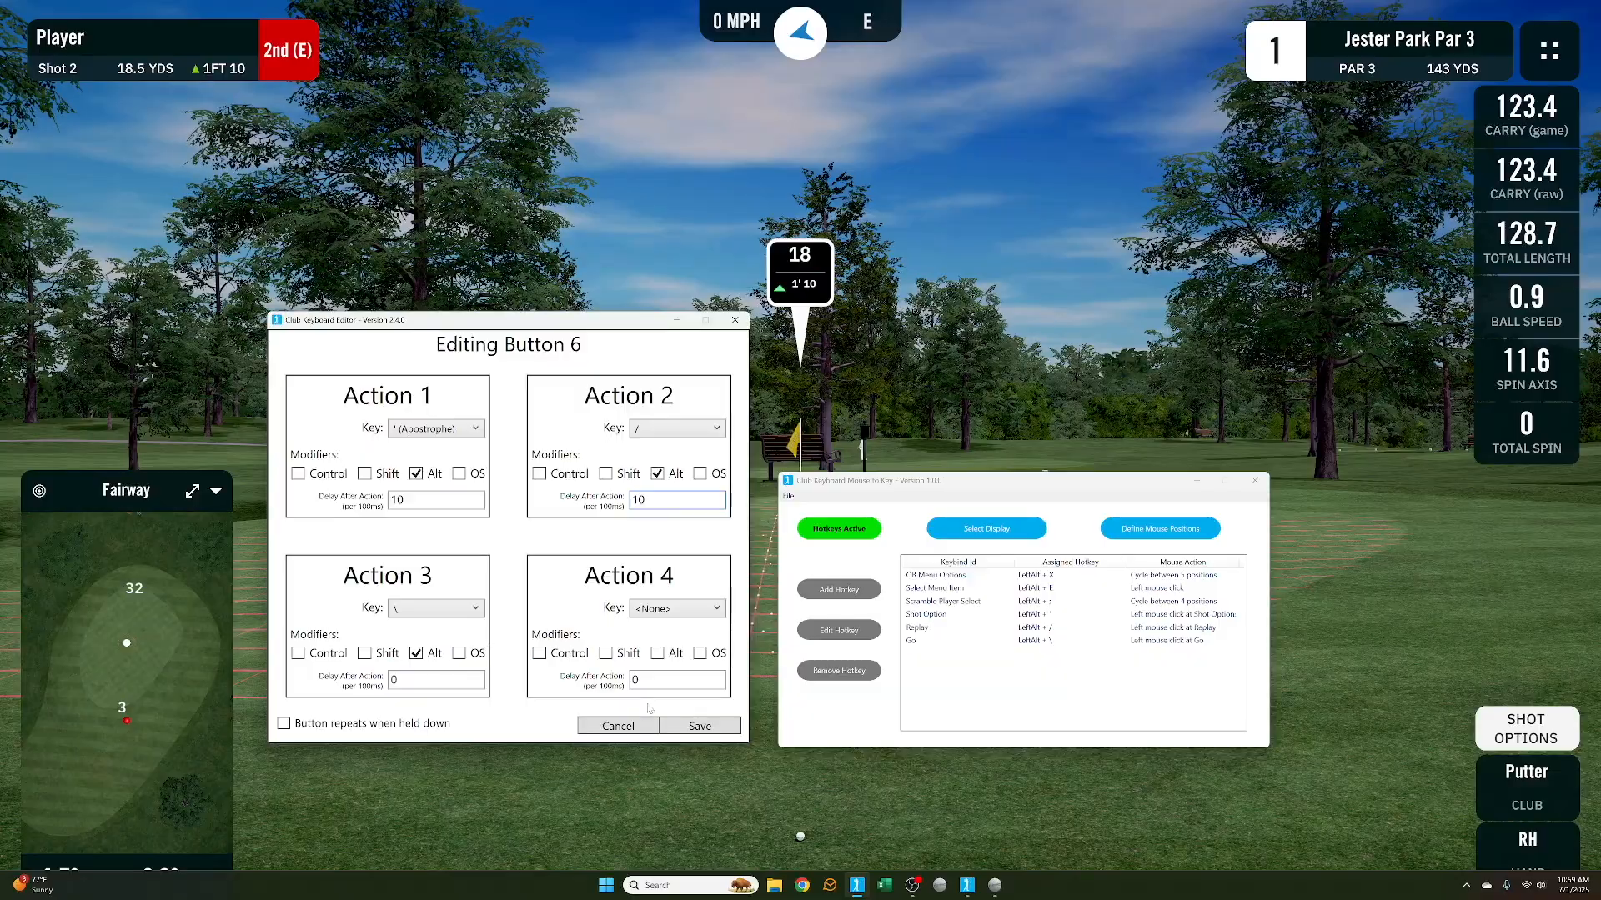
pyautogui.click(695, 727)
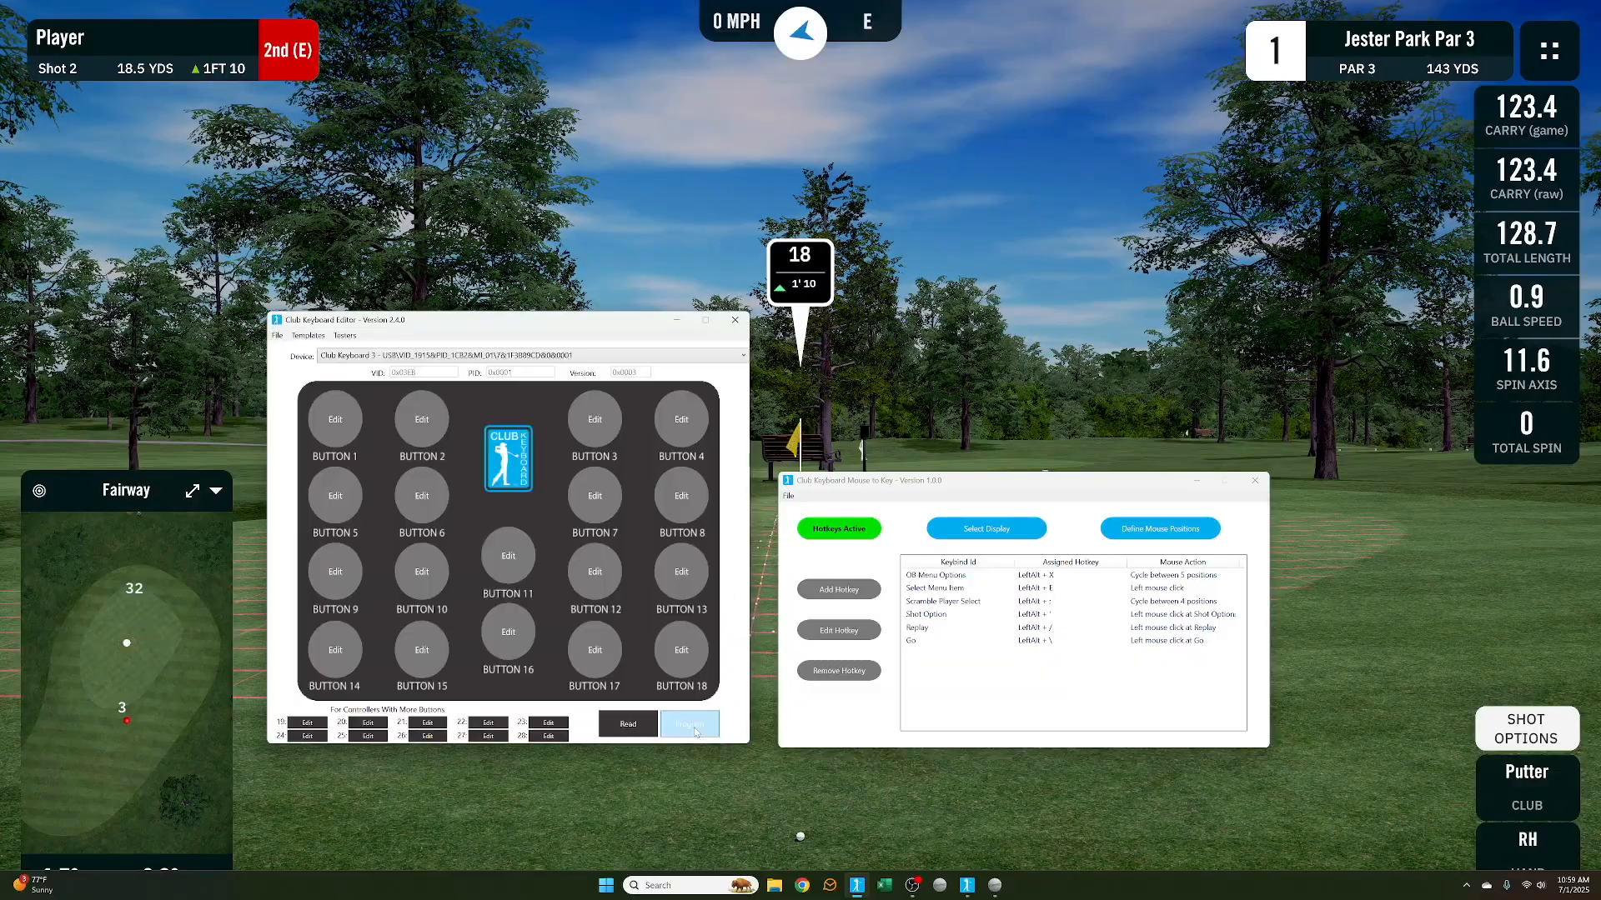
# Program the Club Keyboard device with the new Button 6 settings and dismiss the success message
pyautogui.click(690, 732)
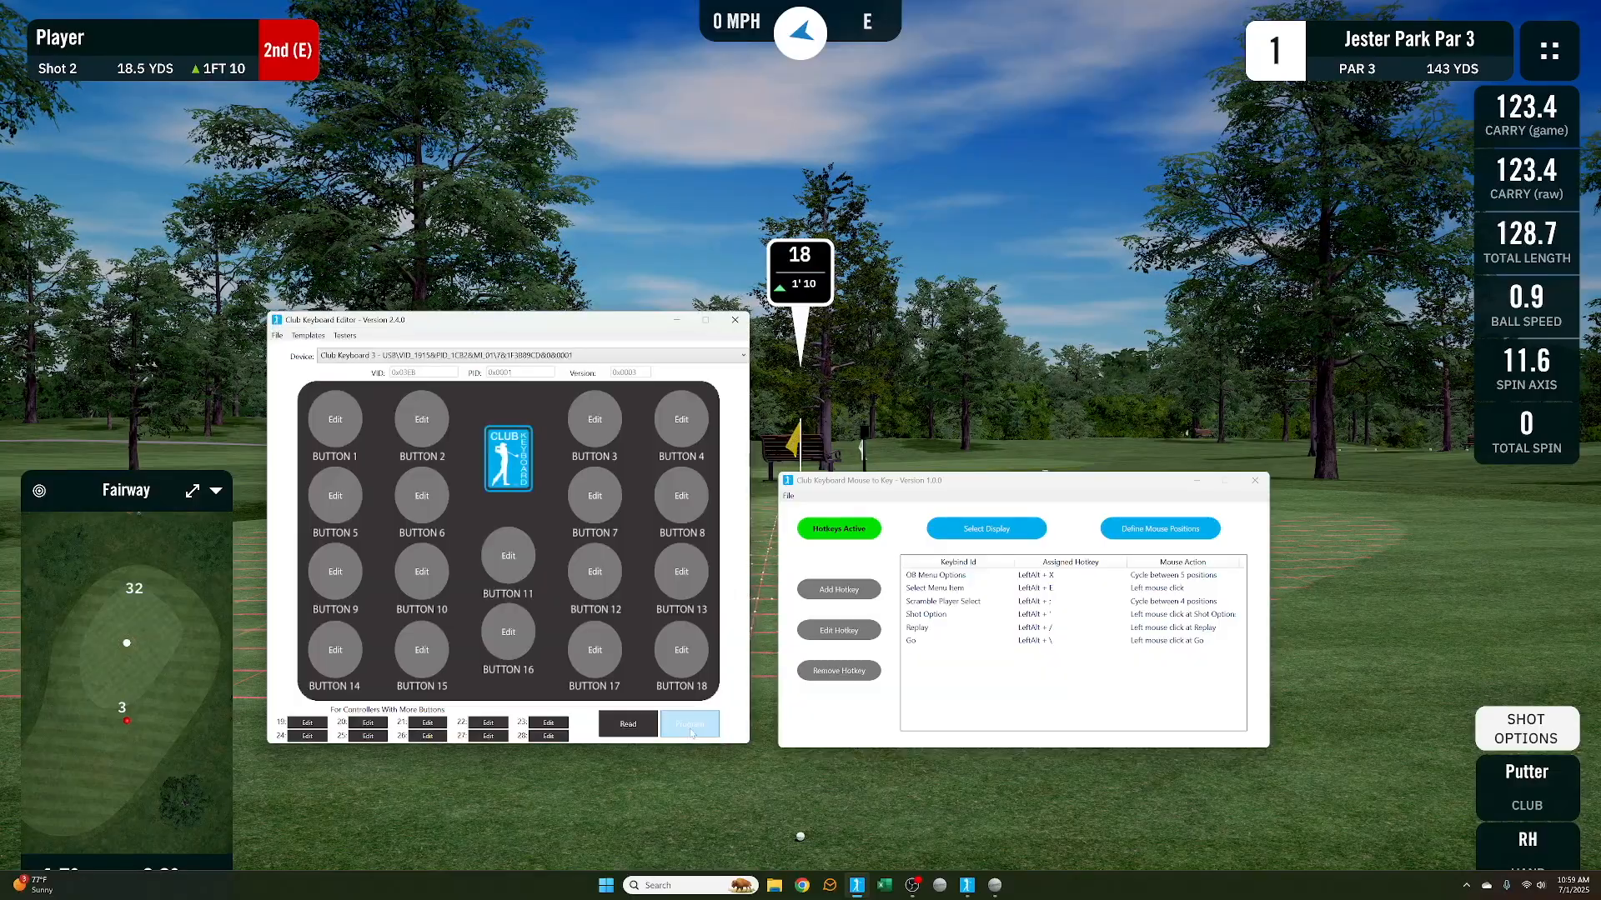
pyautogui.click(826, 535)
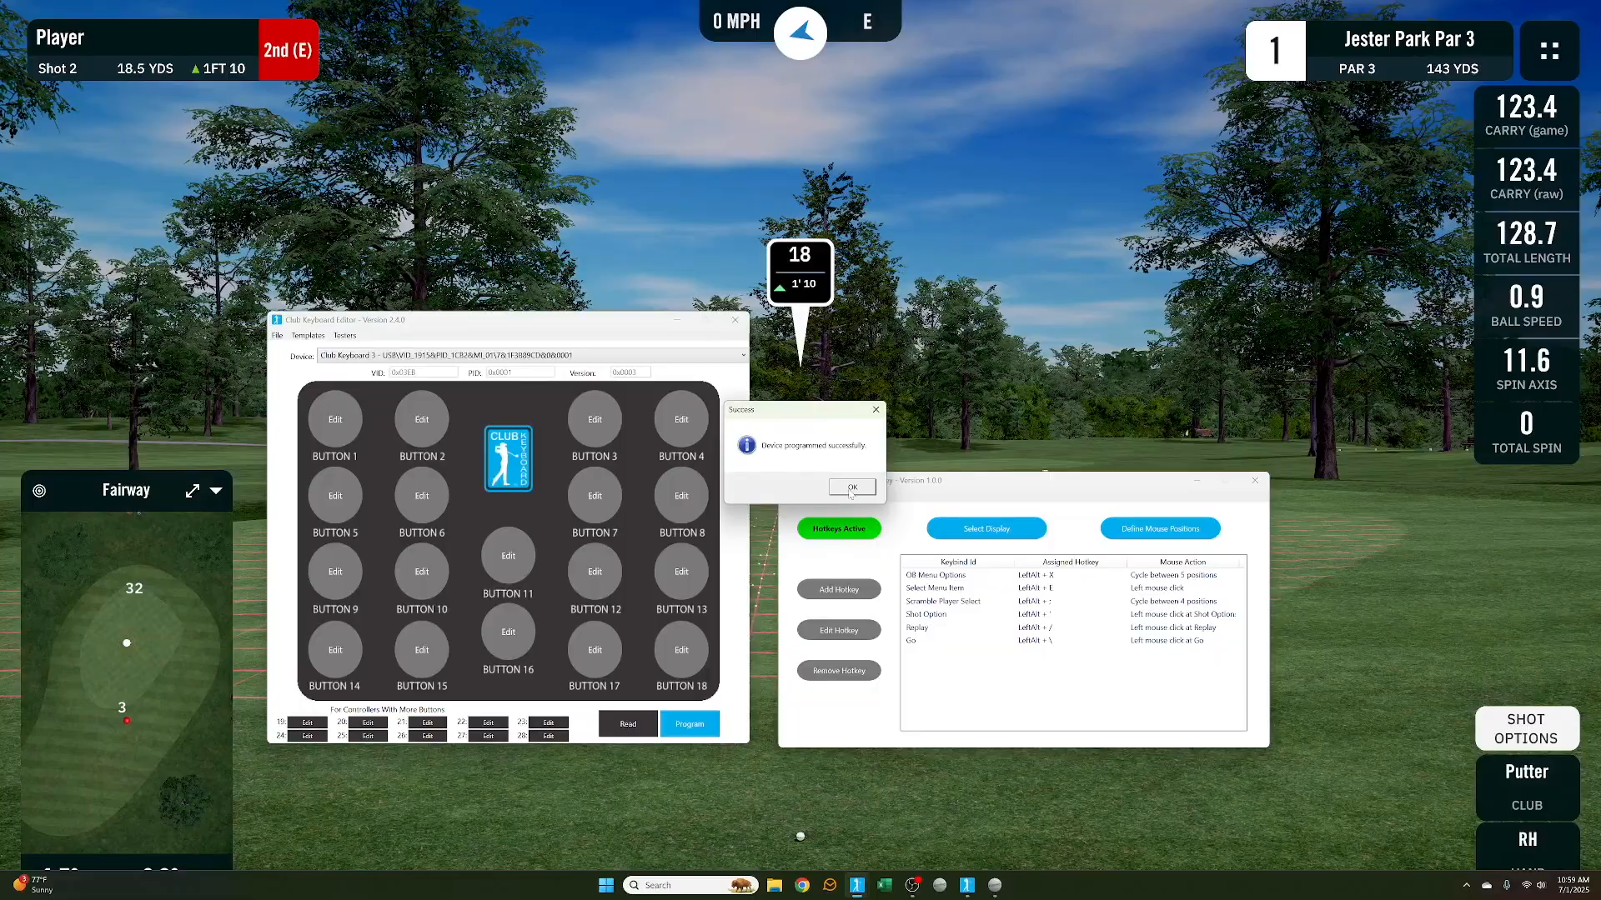
pyautogui.moveTo(825, 416); pyautogui.dragTo(615, 255)
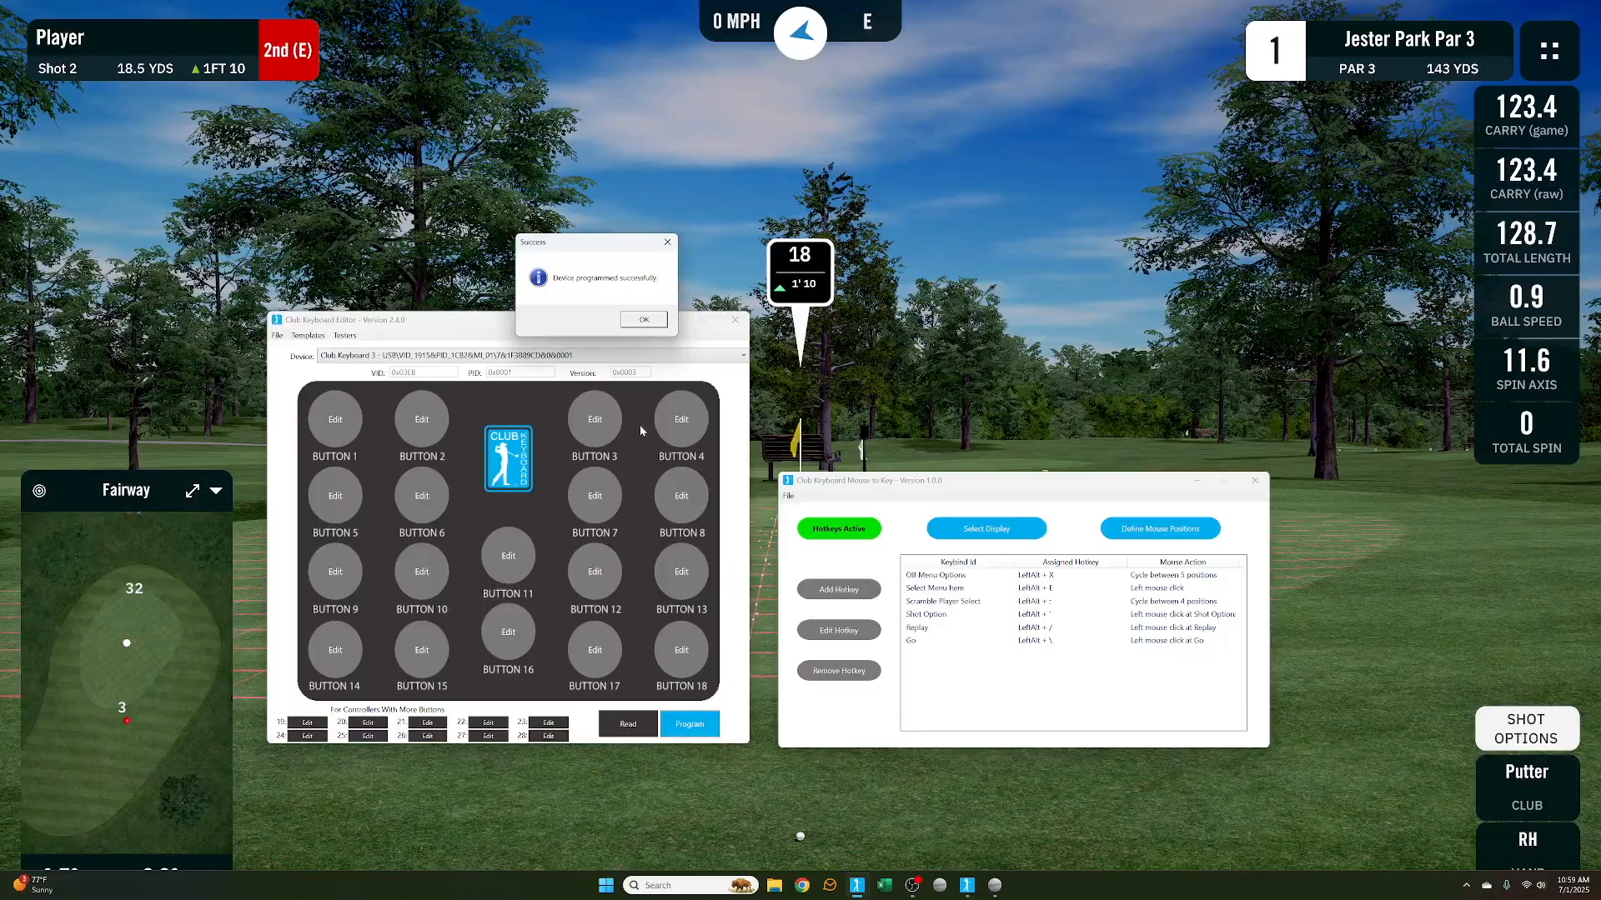
pyautogui.click(644, 320)
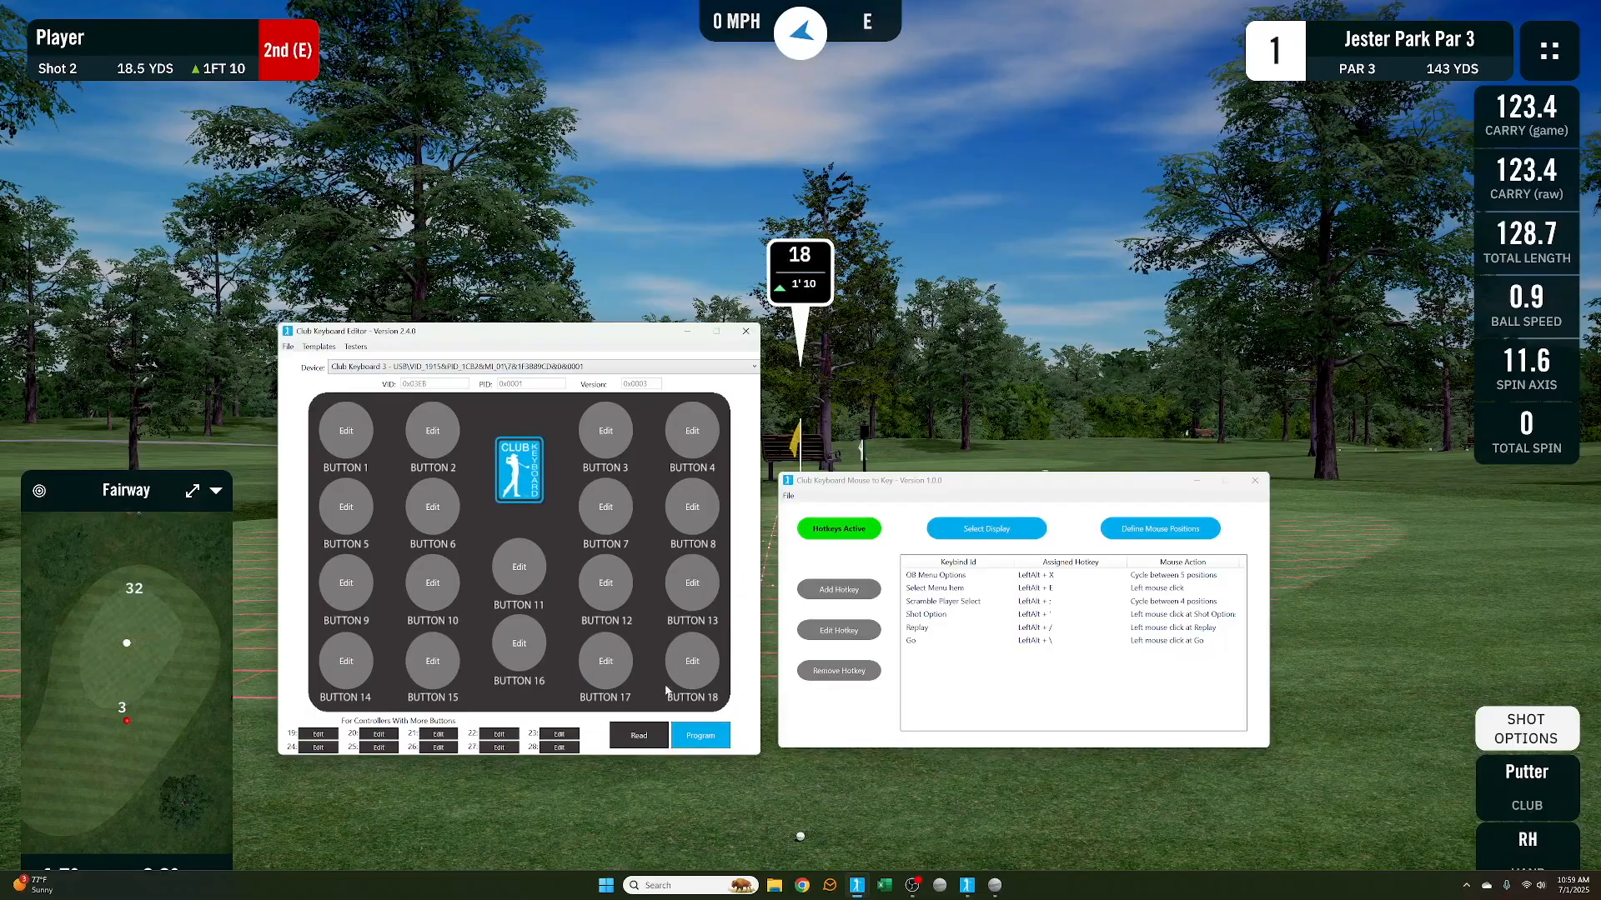
# Switch to the simulator and test opening Shot Options and starting a Replay from the shot view
pyautogui.click(927, 386)
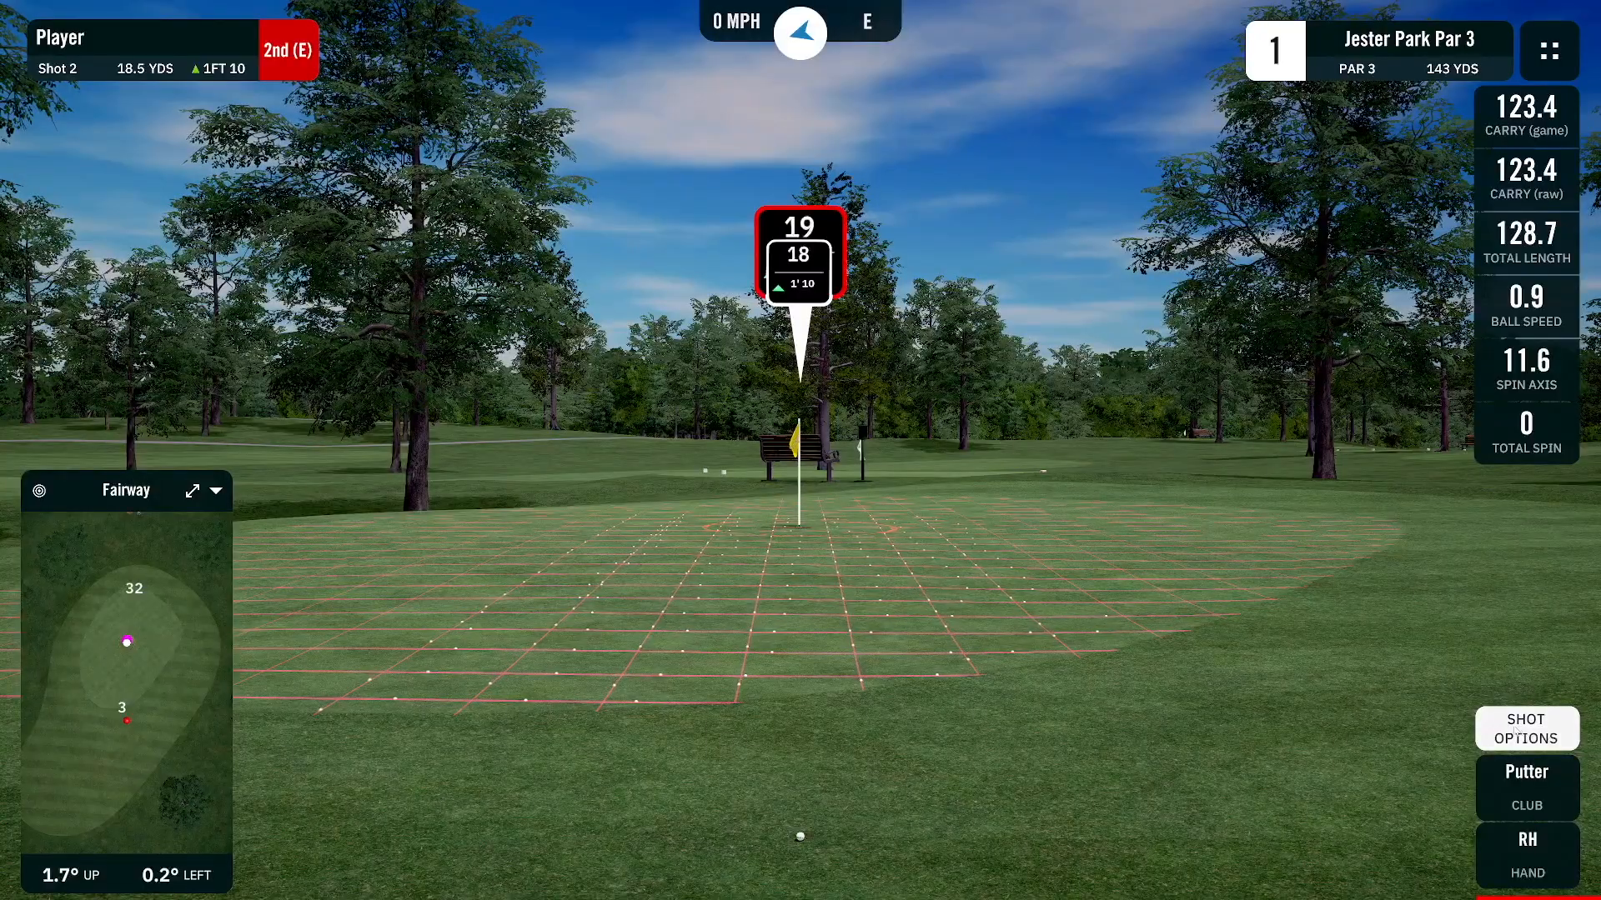
pyautogui.click(1518, 722)
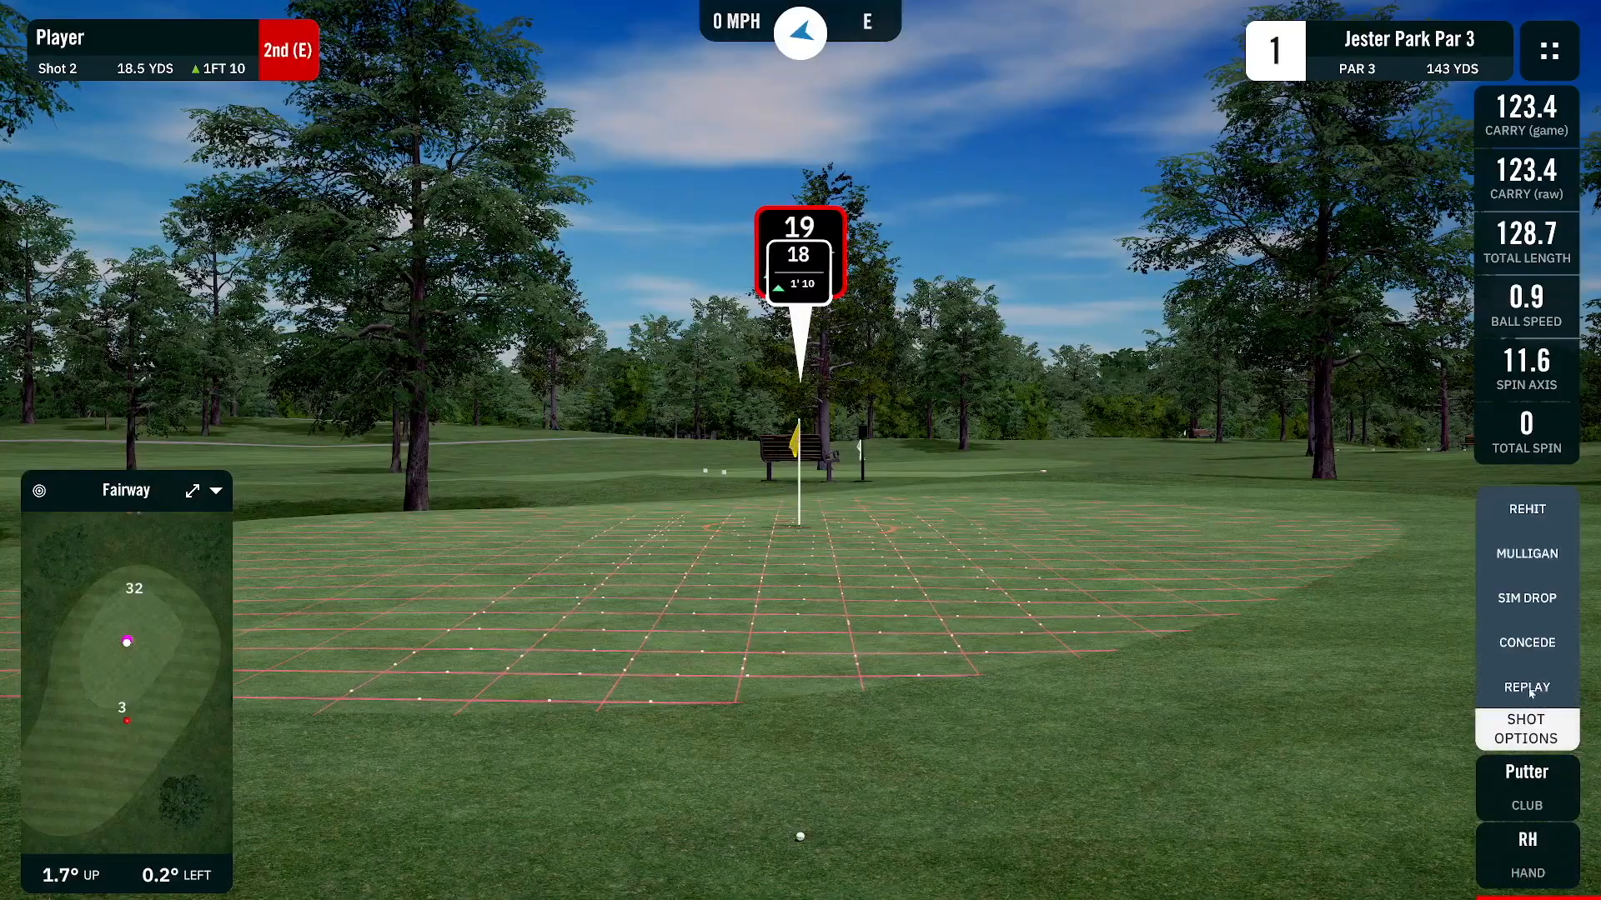
pyautogui.click(1528, 688)
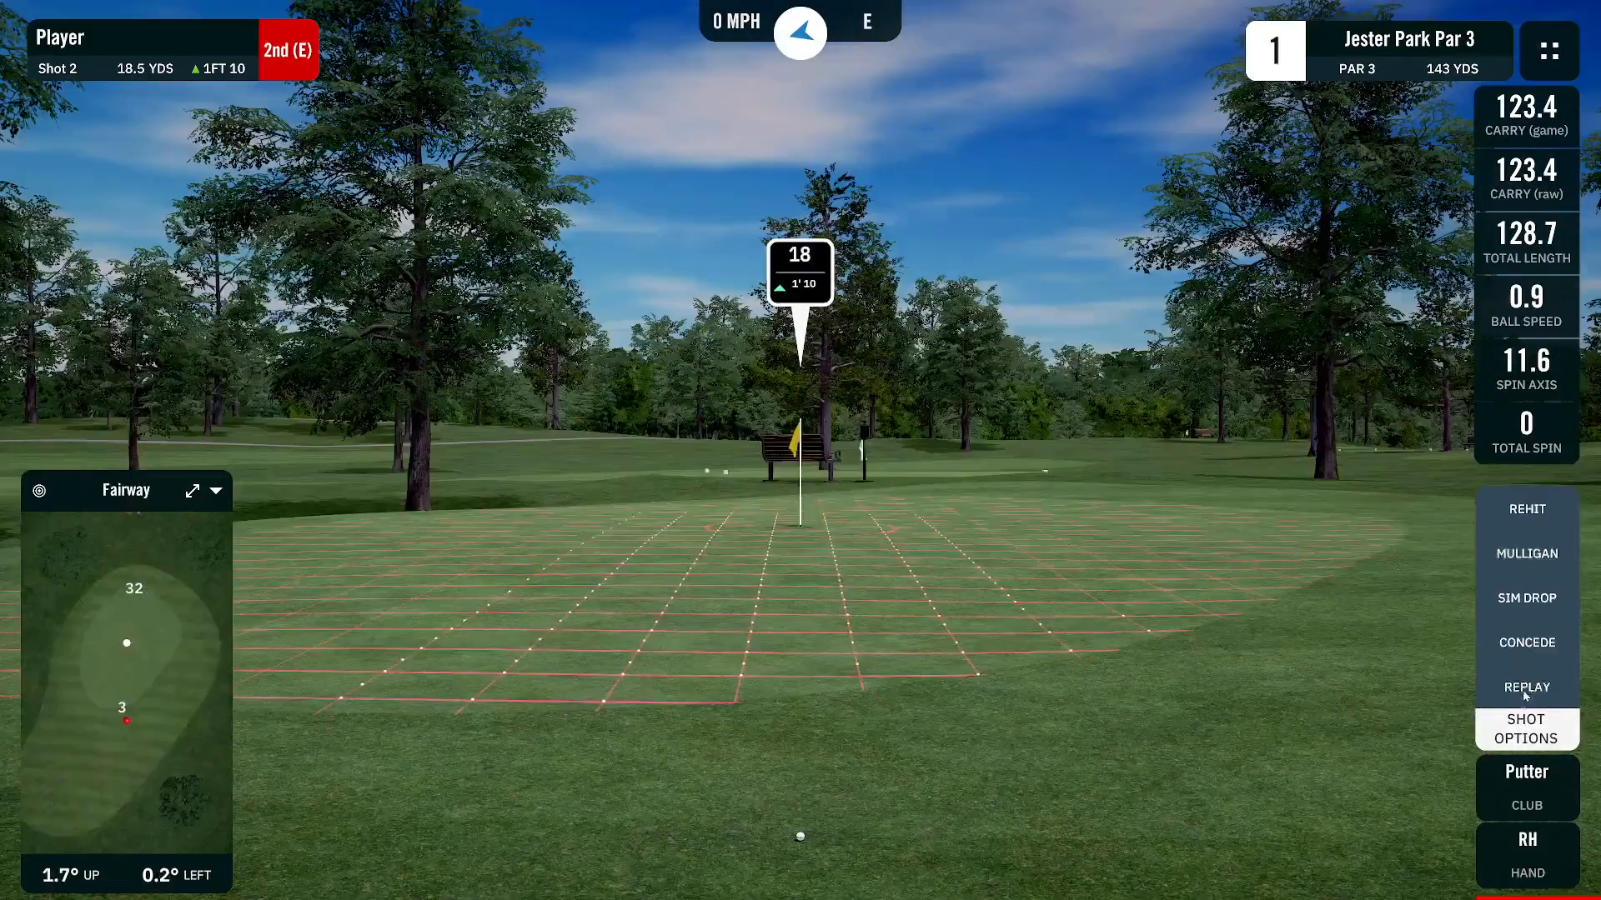
pyautogui.click(1525, 727)
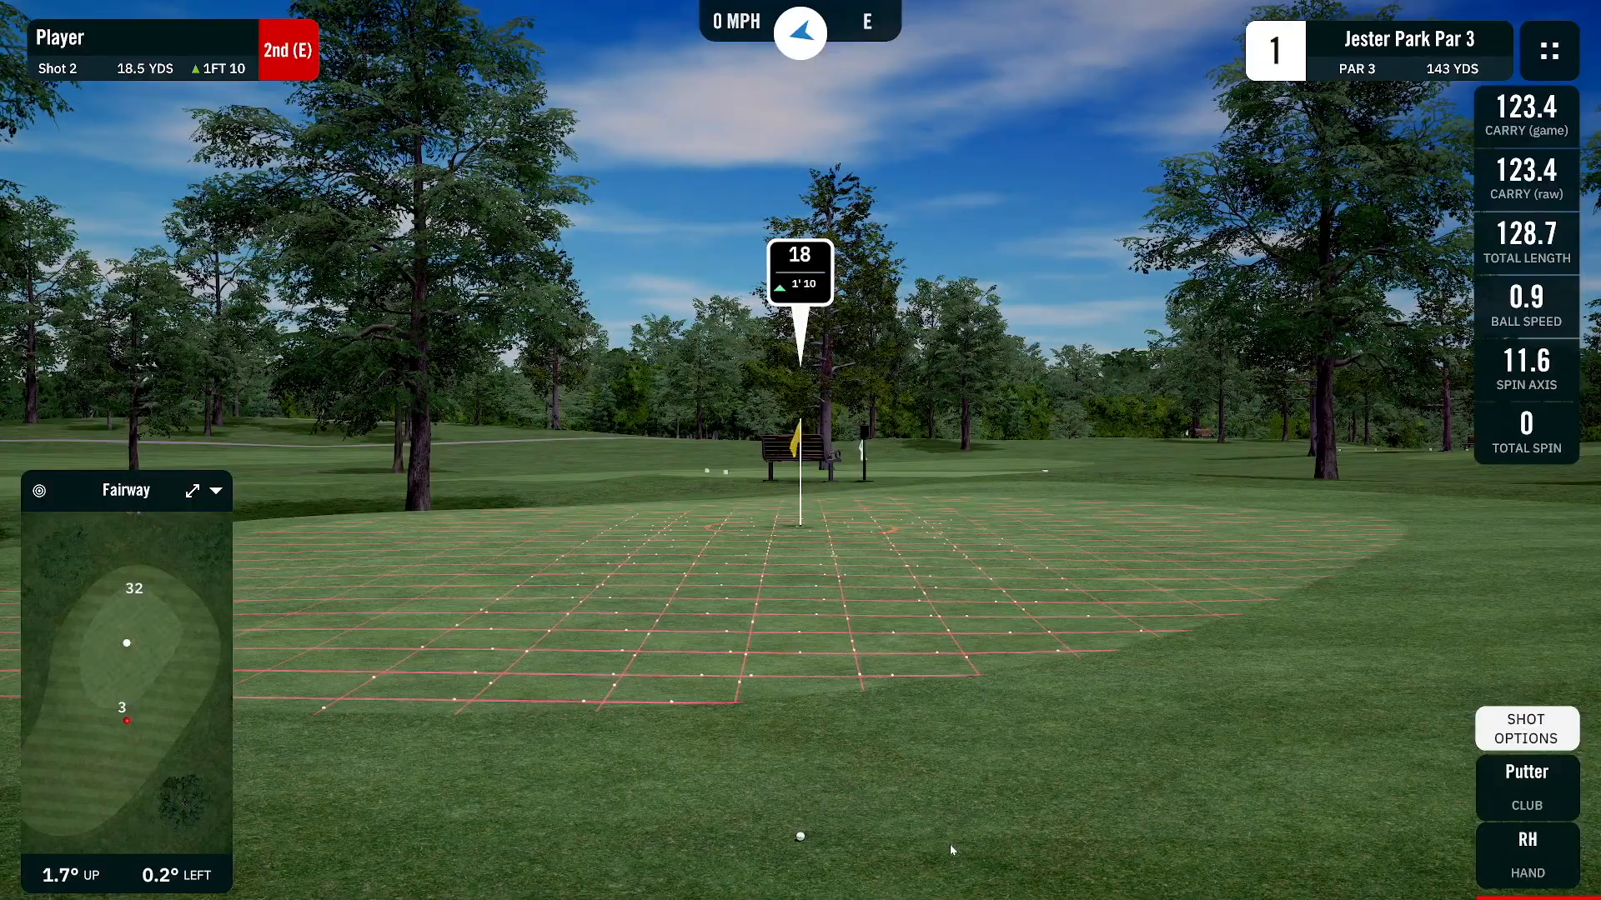
# Test the Shot Options, Replay and Go sequence again in the simulator
pyautogui.click(1525, 732)
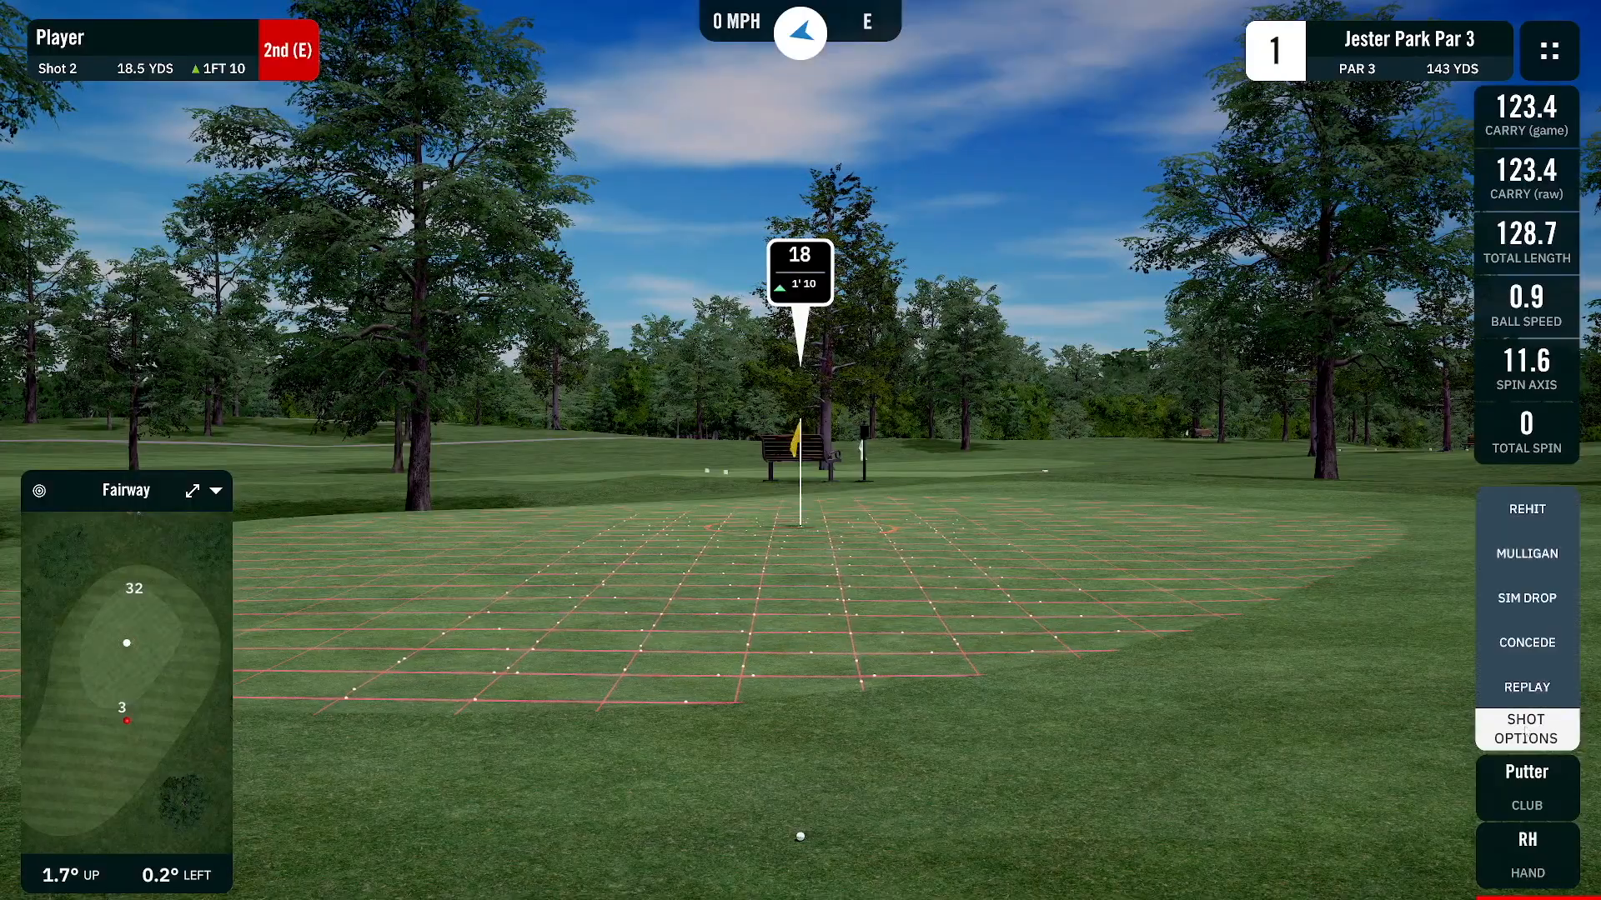
pyautogui.click(1527, 687)
pyautogui.click(1524, 469)
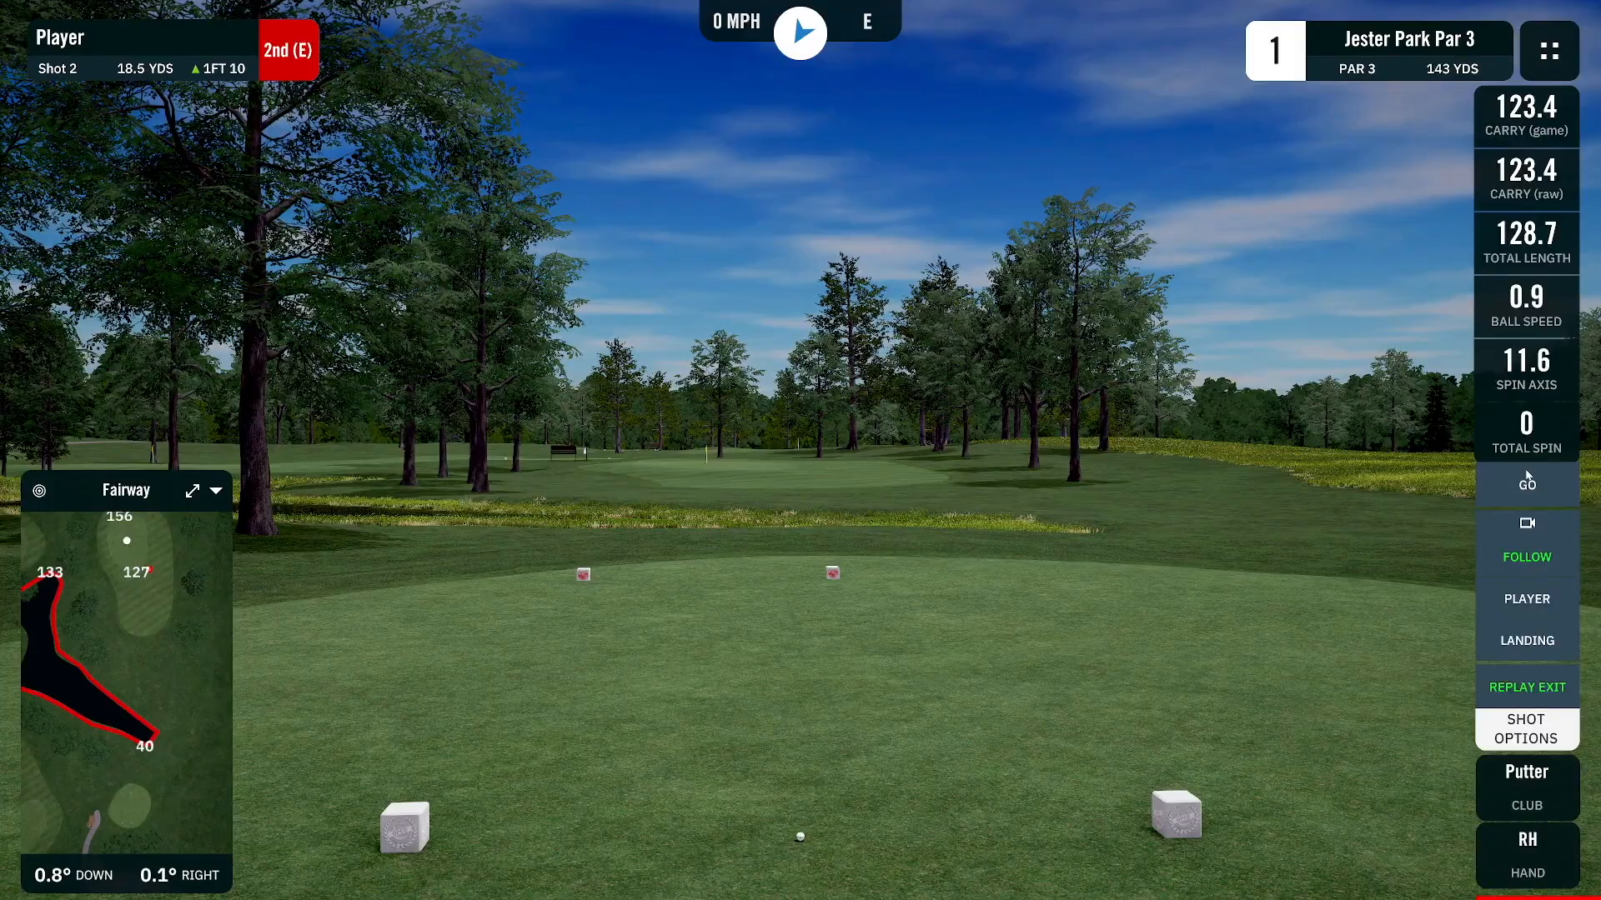
pyautogui.click(1527, 688)
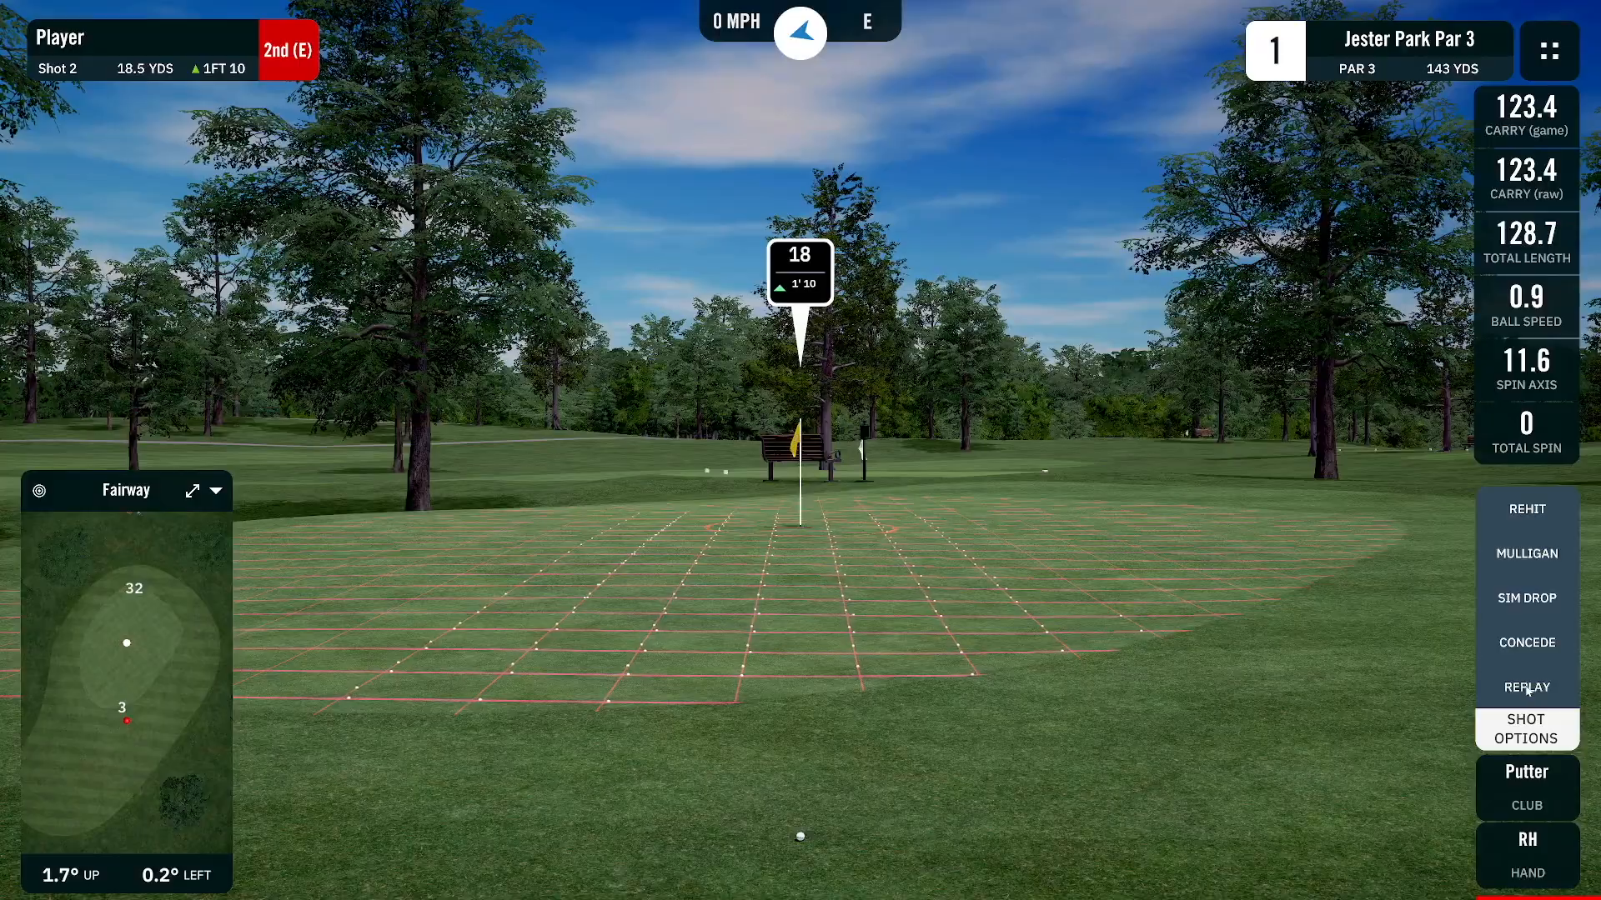